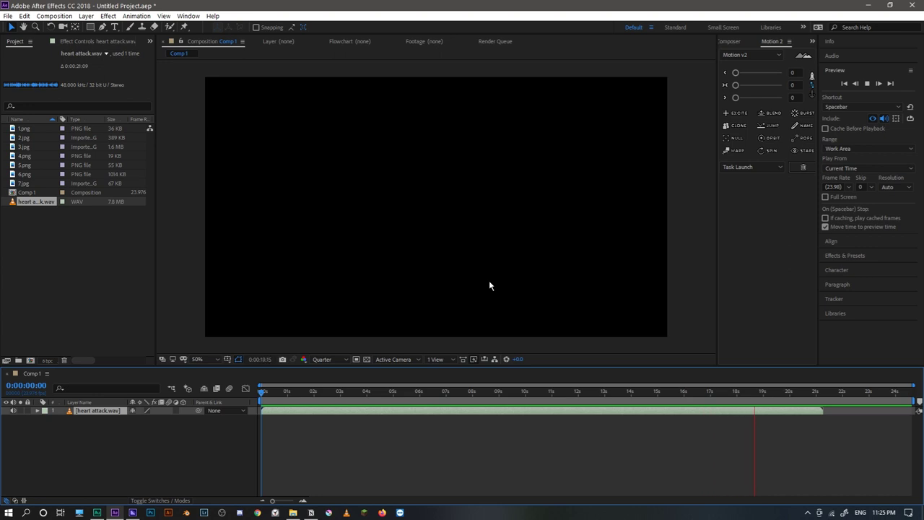
# - Stop the preview and shorten Comp 1's work area to end shortly before the 23-second mark
pyautogui.press('space')
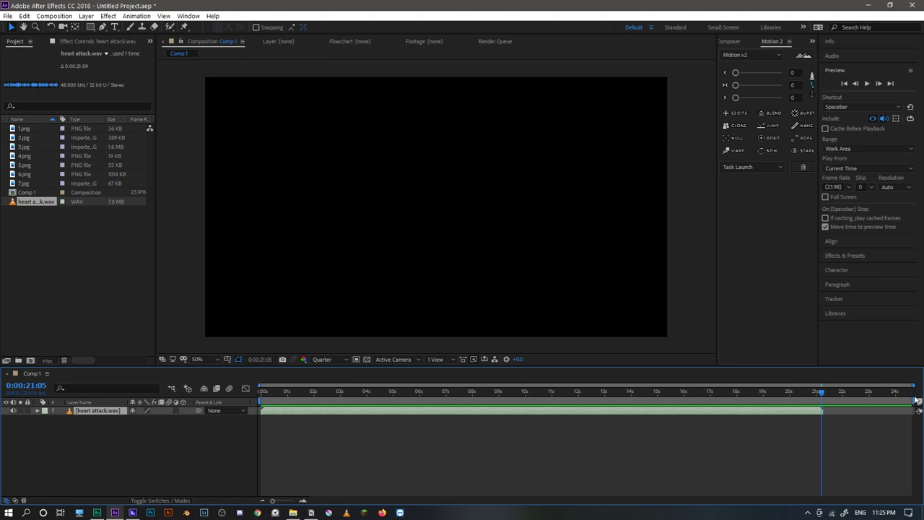
pyautogui.moveTo(914, 402); pyautogui.dragTo(866, 403)
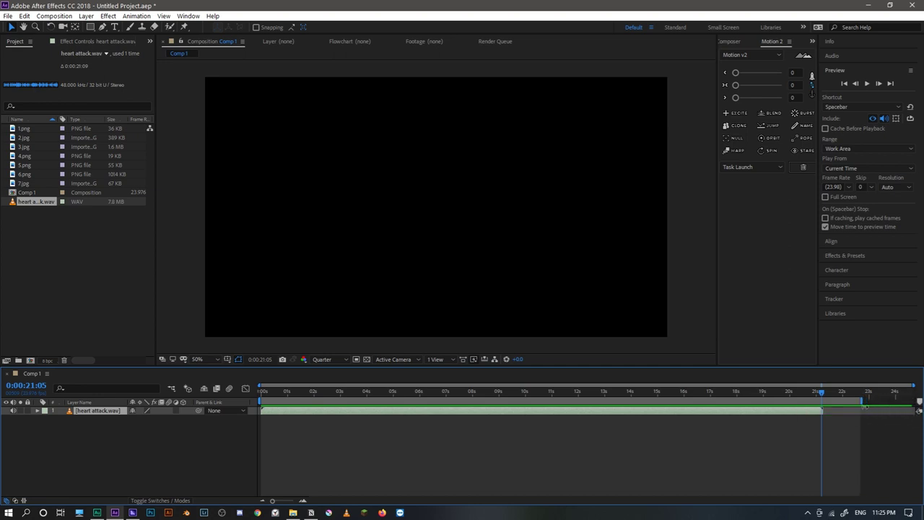
# - Add the newspaper image 2.jpg to Comp 1 above the audio layer and set the preview resolution to Half
pyautogui.click(26, 129)
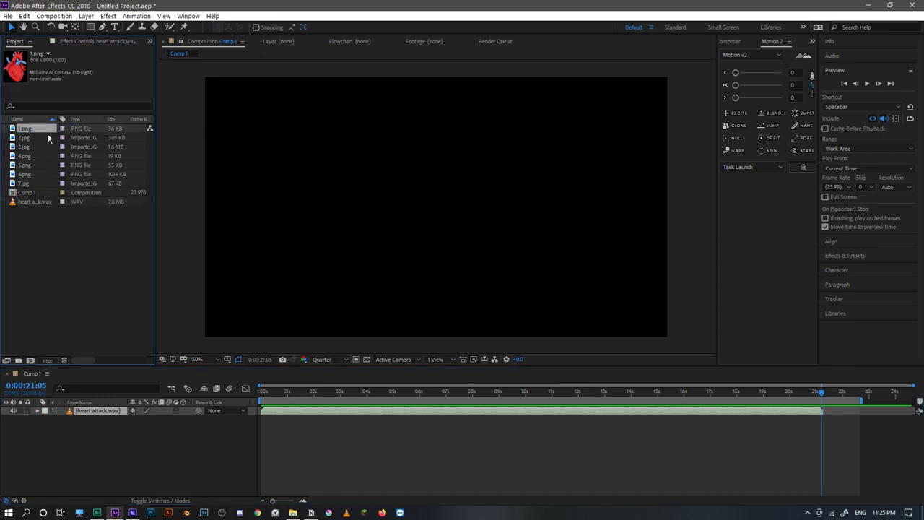
pyautogui.moveTo(24, 138); pyautogui.dragTo(423, 213)
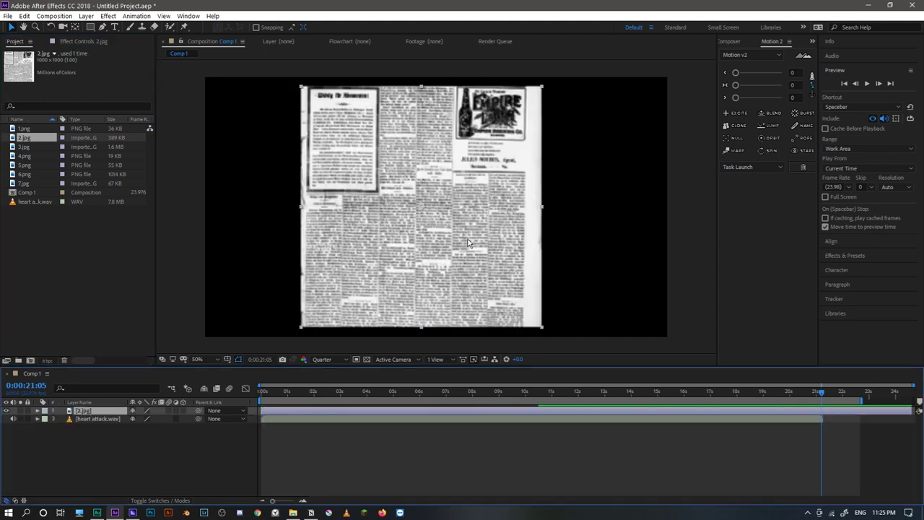
pyautogui.click(334, 359)
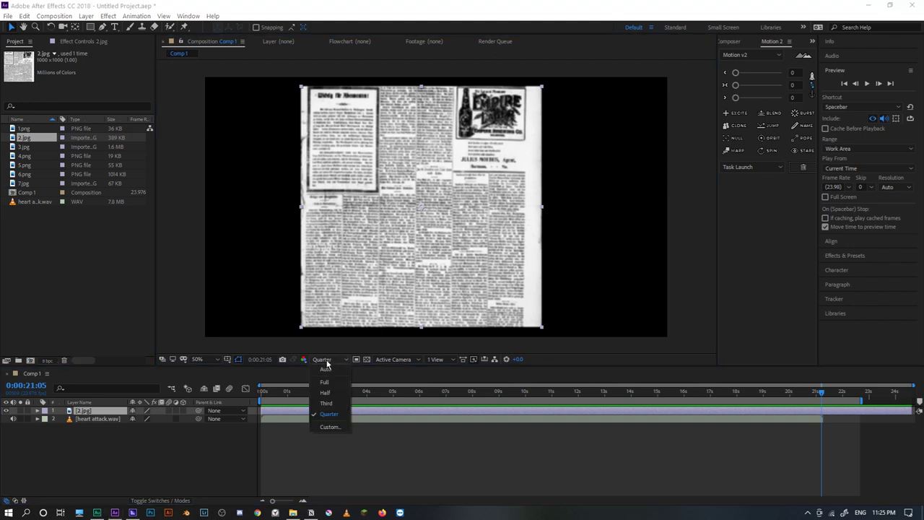
pyautogui.click(325, 392)
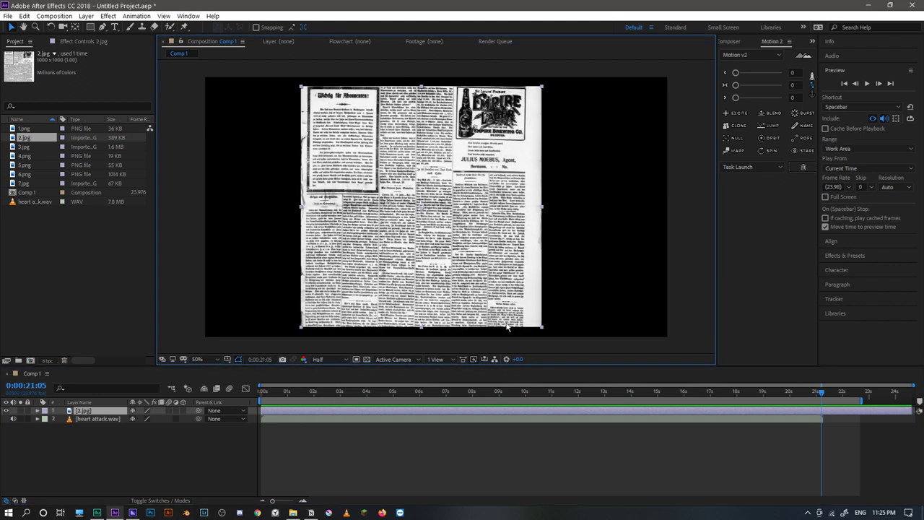
# - Enlarge the newspaper image and reposition it so its text columns cover the whole frame
pyautogui.moveTo(545, 330); pyautogui.dragTo(668, 491)
pyautogui.moveTo(505, 260); pyautogui.dragTo(640, 207)
pyautogui.click(703, 247)
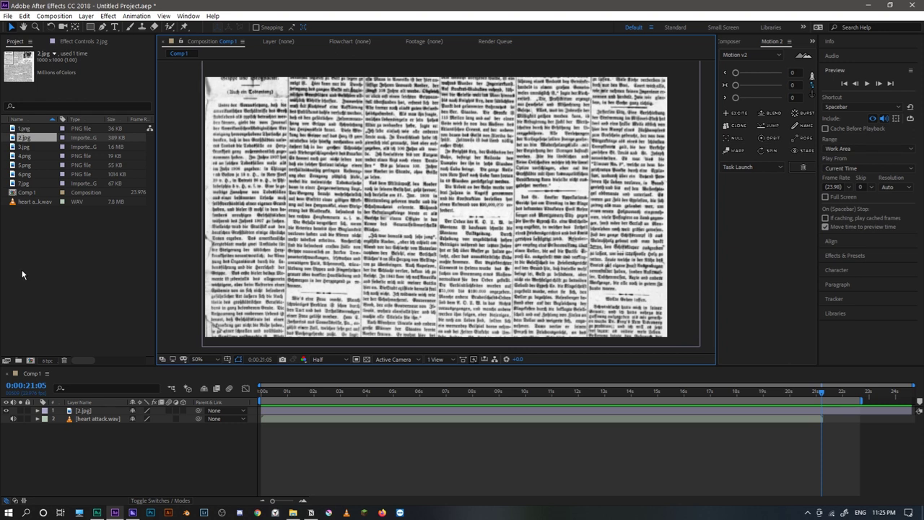
# - Create a new 400 x 1080 px composition at 10 frames per second with a duration of 0:00:10:05
pyautogui.click(31, 360)
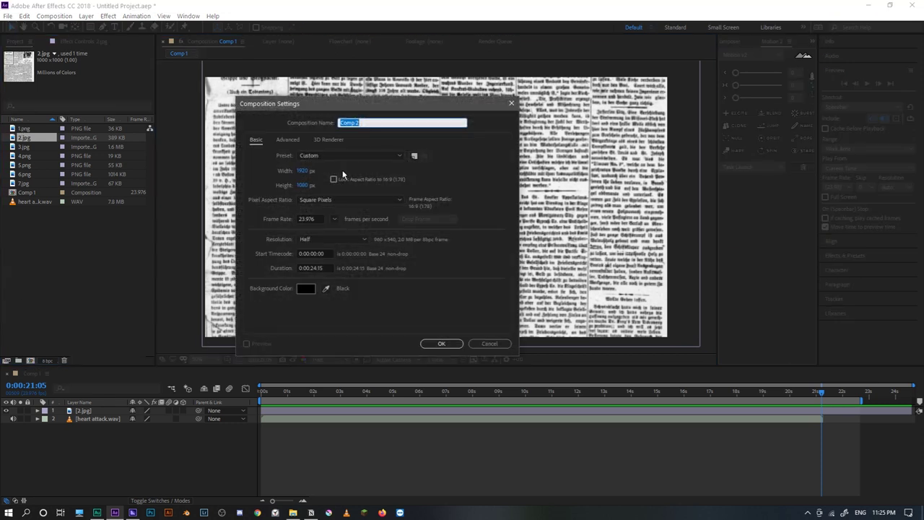
pyautogui.doubleClick(316, 218)
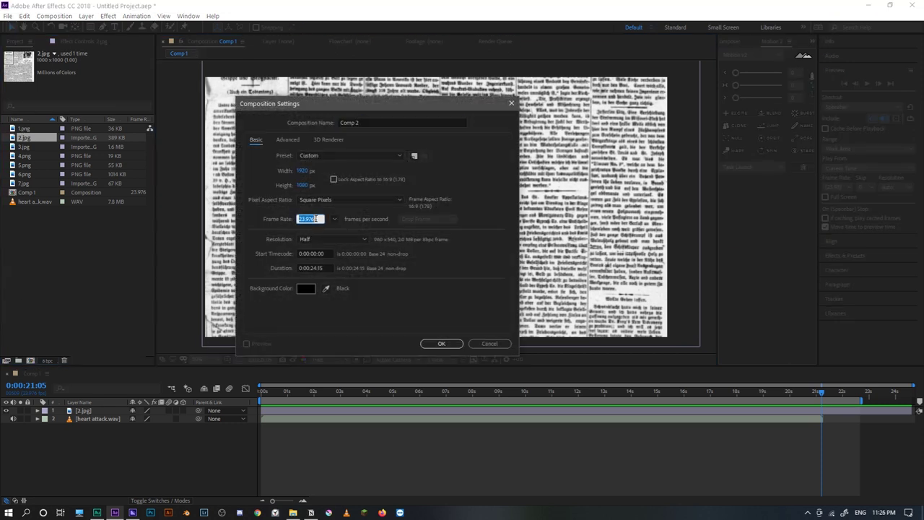
pyautogui.write('10')
pyautogui.press('Return')
pyautogui.click(316, 267)
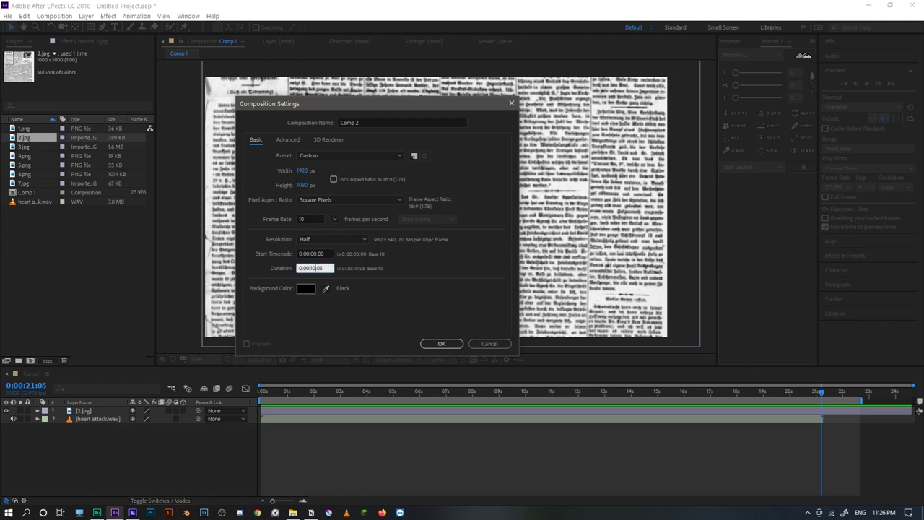
pyautogui.press('Return')
pyautogui.click(301, 171)
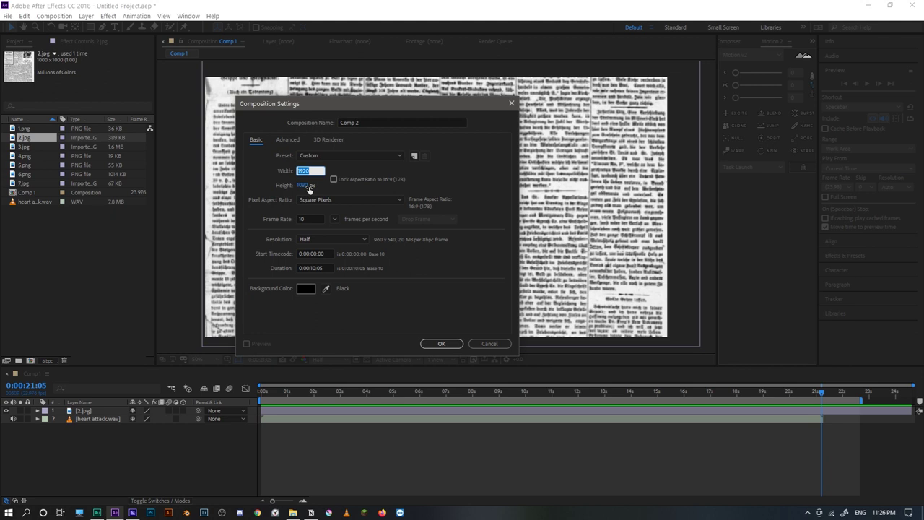
pyautogui.write('400')
pyautogui.click(432, 341)
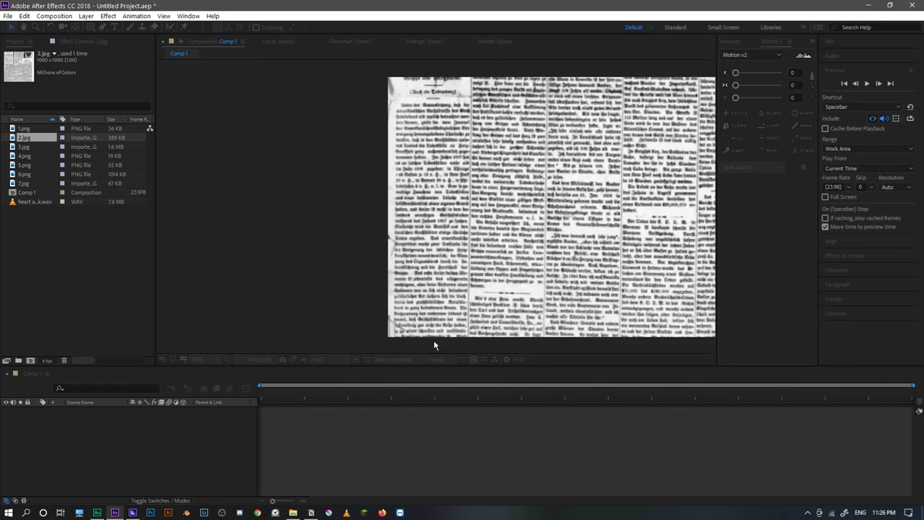
pyautogui.scroll(-1, 470, 217)
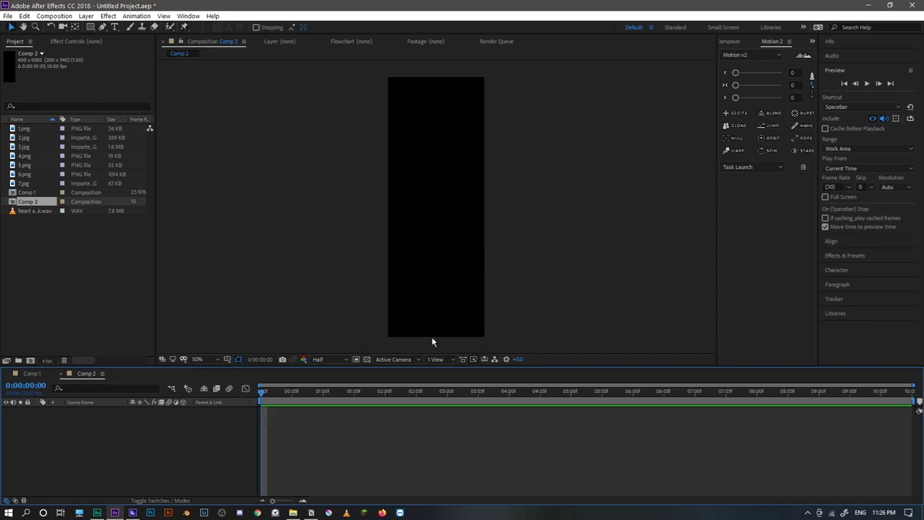
pyautogui.click(367, 359)
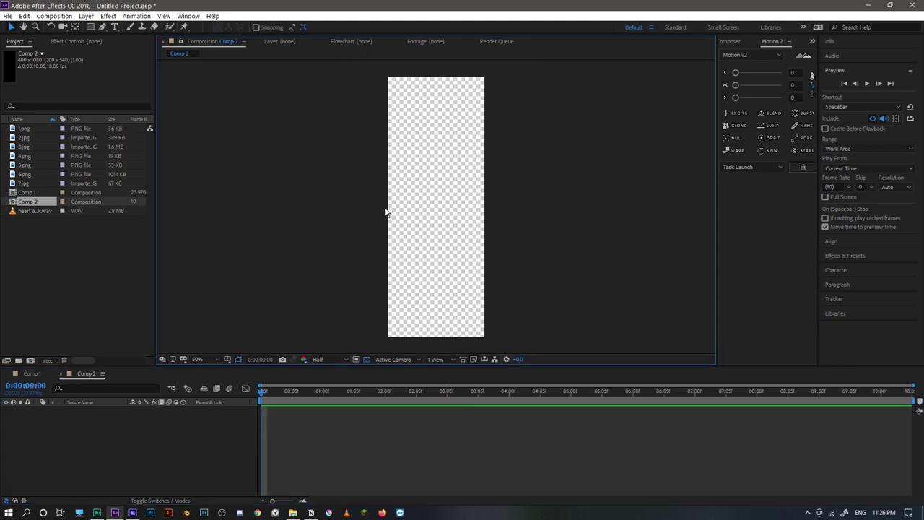
pyautogui.click(367, 360)
# - Place the heart image 1.png in the new composition, shrink it to fit the width and move it near the frame's upper edge
pyautogui.click(24, 119)
pyautogui.click(24, 129)
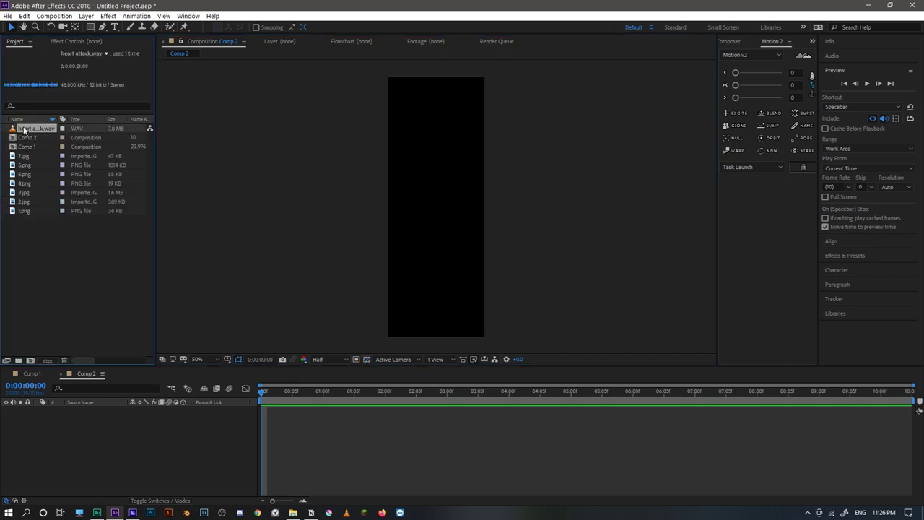
pyautogui.click(22, 157)
pyautogui.click(29, 210)
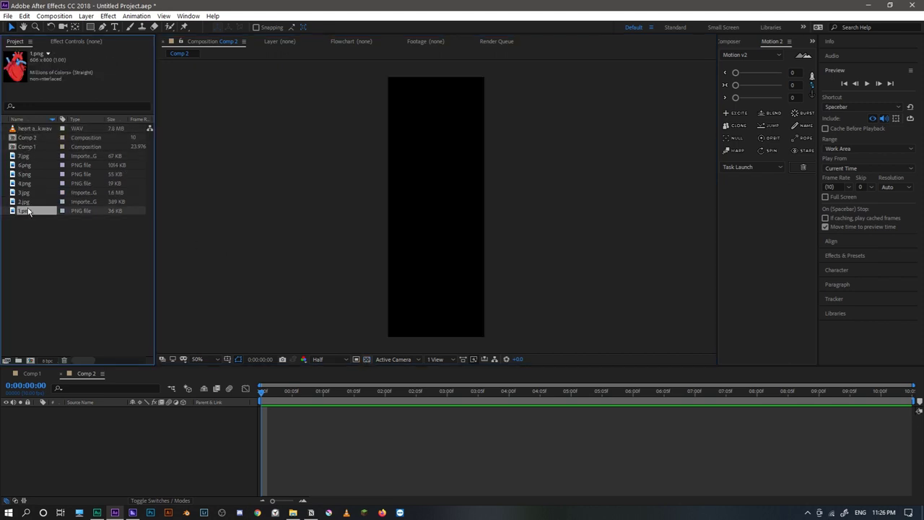
pyautogui.moveTo(26, 212); pyautogui.dragTo(433, 223)
pyautogui.moveTo(505, 323); pyautogui.dragTo(460, 260)
pyautogui.moveTo(443, 218); pyautogui.dragTo(432, 140)
# - Keyframe the heart's position to rise from below the frame at 0:00:00:00 to its place near the upper edge at 0:00:02:09
pyautogui.moveTo(303, 392); pyautogui.dragTo(441, 393)
pyautogui.press('p')
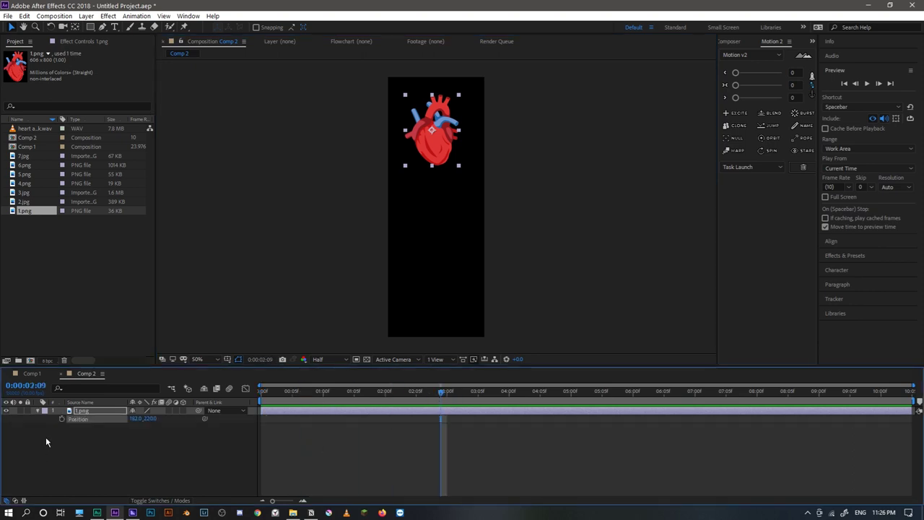
pyautogui.click(60, 419)
pyautogui.click(355, 397)
pyautogui.moveTo(355, 397); pyautogui.dragTo(251, 401)
pyautogui.moveTo(458, 138); pyautogui.dragTo(446, 394)
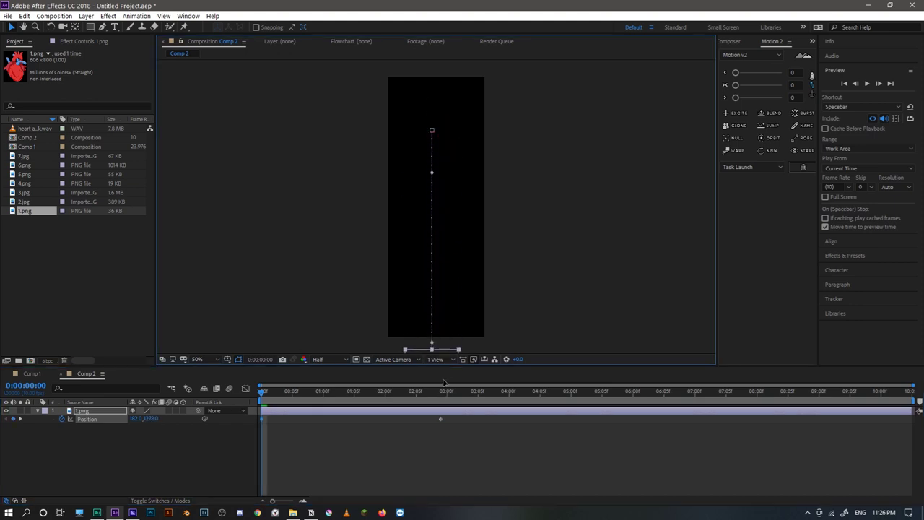
# - Speed up the heart's rise by moving its ending position keyframe to 0:00:01:05, previewing the motion before and after
pyautogui.press('space')
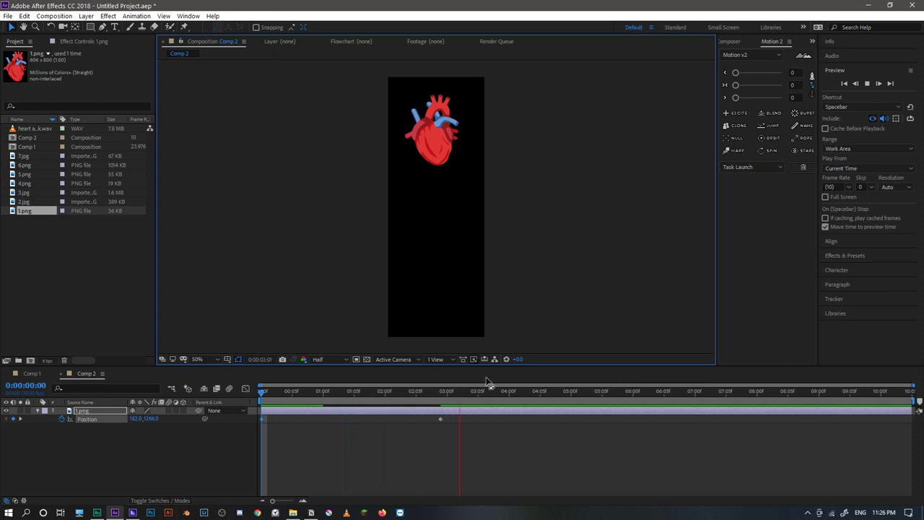
pyautogui.press('space')
pyautogui.press('Home')
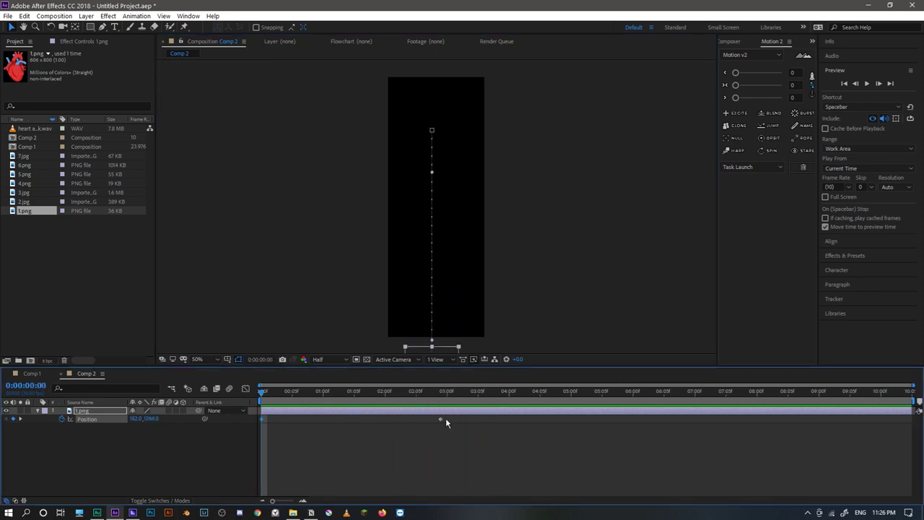
pyautogui.moveTo(443, 419); pyautogui.dragTo(355, 425)
pyautogui.press('space')
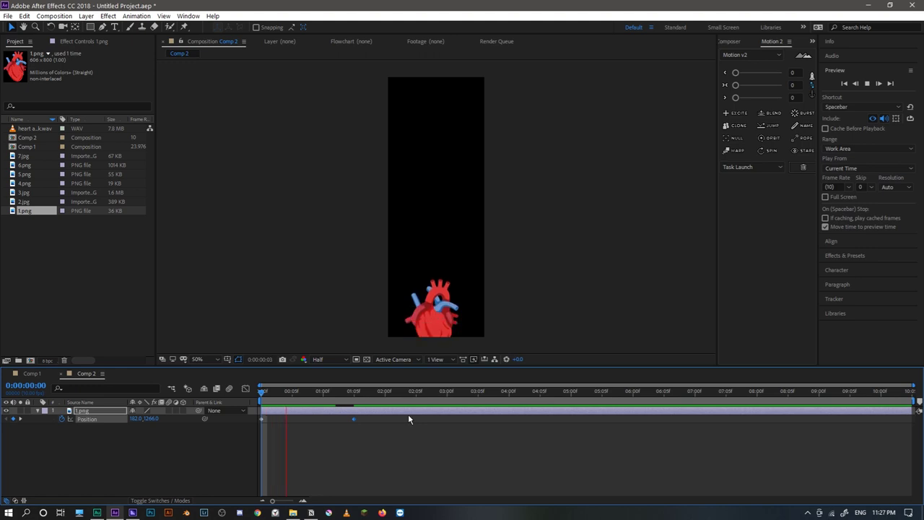
pyautogui.press('space')
pyautogui.press('Home')
# - Keyframe the heart's rotation at 0° on the first frame, 10° at 0:00:00:02 and -10° at 0:00:00:04
pyautogui.press('r')
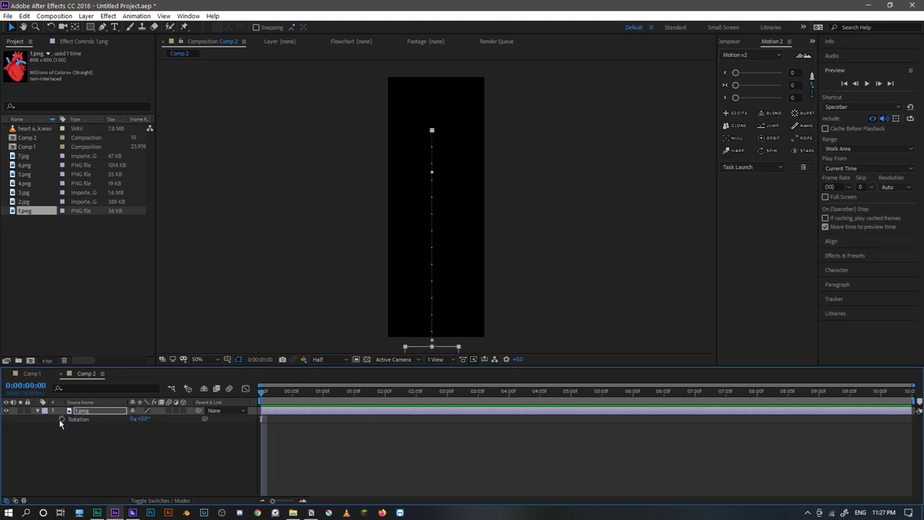
pyautogui.click(61, 419)
pyautogui.hotkey('shift', 'p')
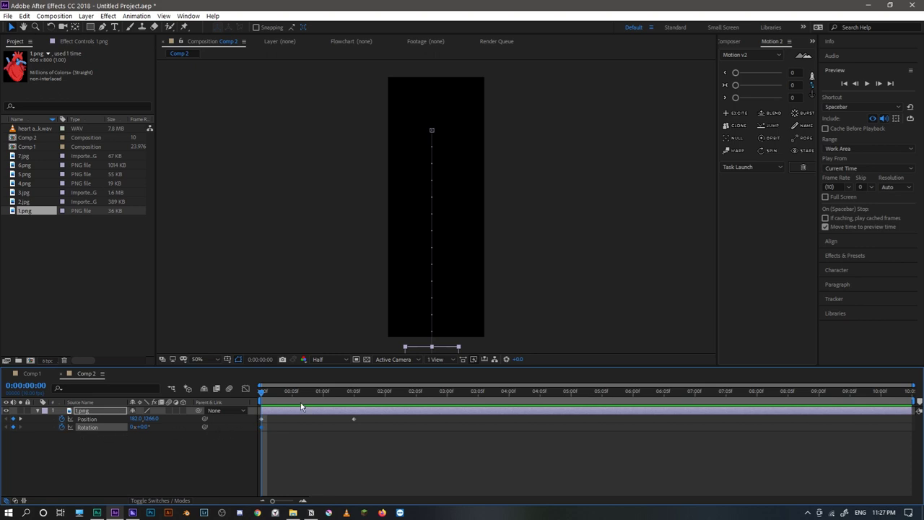
pyautogui.moveTo(301, 401); pyautogui.dragTo(274, 433)
pyautogui.moveTo(142, 427); pyautogui.dragTo(148, 427)
pyautogui.moveTo(276, 397); pyautogui.dragTo(287, 402)
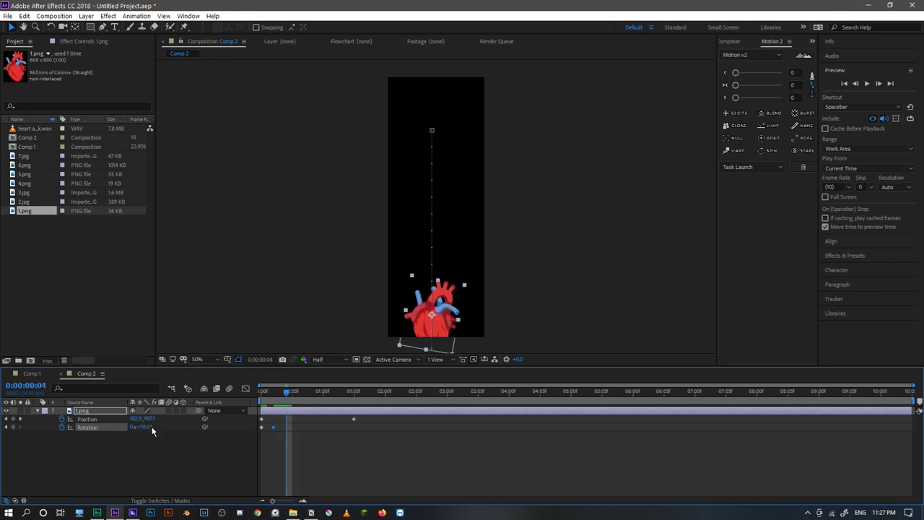
pyautogui.moveTo(146, 427); pyautogui.dragTo(137, 427)
# - Copy the three rotation keyframes and paste them twice further along, the last set starting at 0:00:01:03
pyautogui.moveTo(307, 444); pyautogui.dragTo(243, 425)
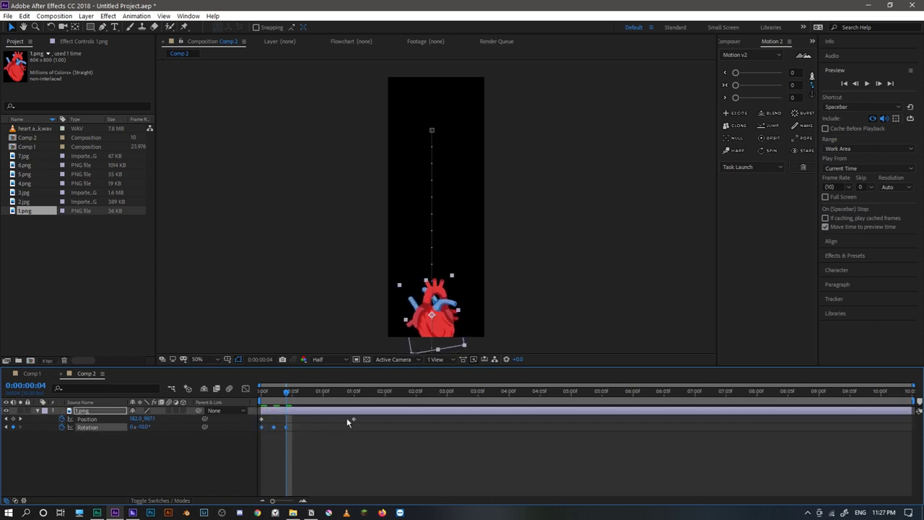
pyautogui.moveTo(296, 398); pyautogui.dragTo(343, 413)
pyautogui.hotkey('ctrl', 'c')
pyautogui.hotkey('ctrl', 'v')
pyautogui.hotkey('ctrl', 'v')
# - Compress all rotation keyframes proportionally so the last one falls at 0:00:01:05, and preview the wobbling heart
pyautogui.moveTo(397, 446); pyautogui.dragTo(282, 432)
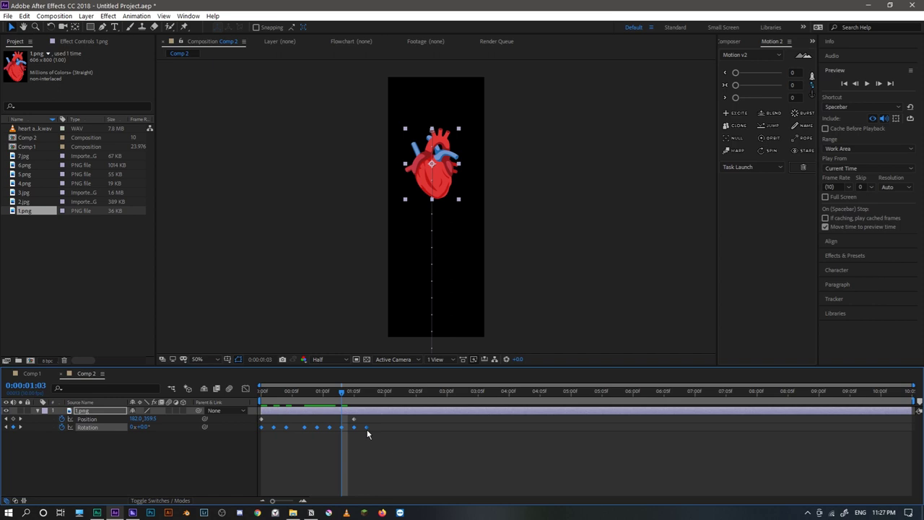
pyautogui.moveTo(366, 430)
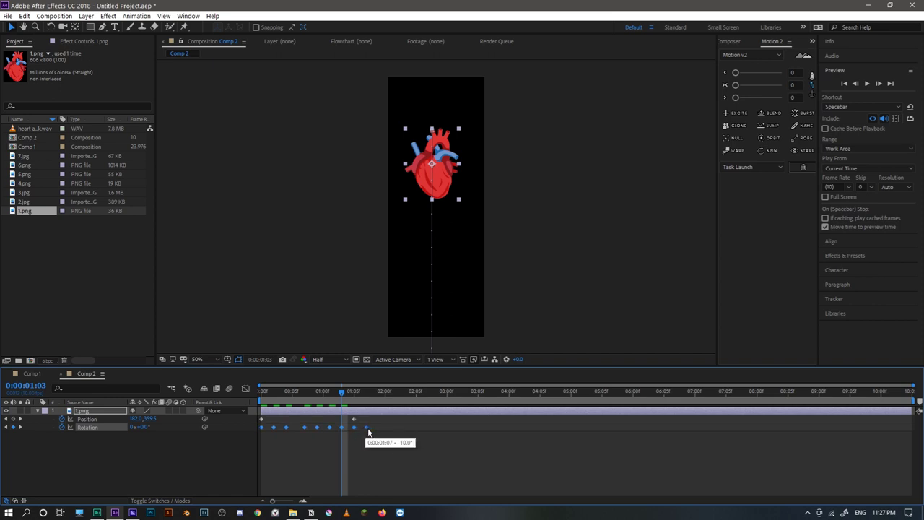
pyautogui.moveTo(368, 432); pyautogui.dragTo(353, 428)
pyautogui.moveTo(342, 397); pyautogui.dragTo(251, 402)
pyautogui.press('space')
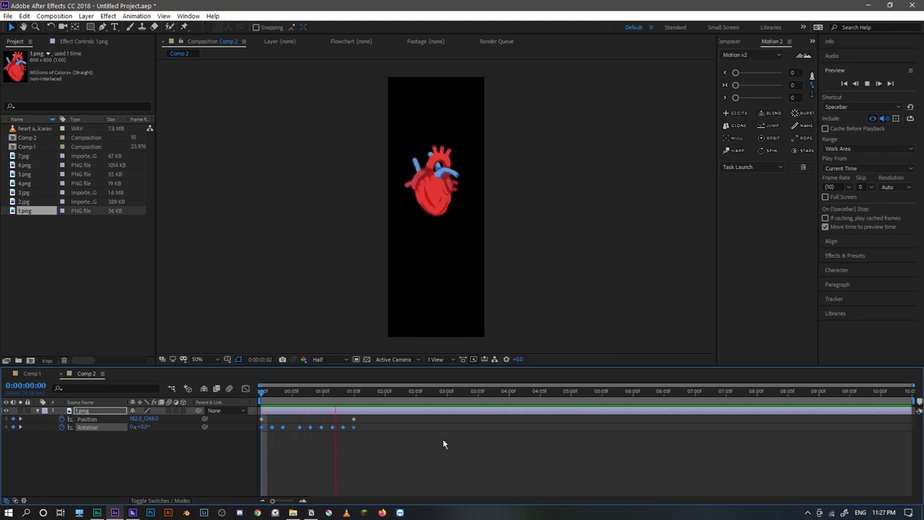
pyautogui.press('space')
# - Set Comp 1's current time to 0:00:00:00 and return to Comp 2
pyautogui.click(32, 374)
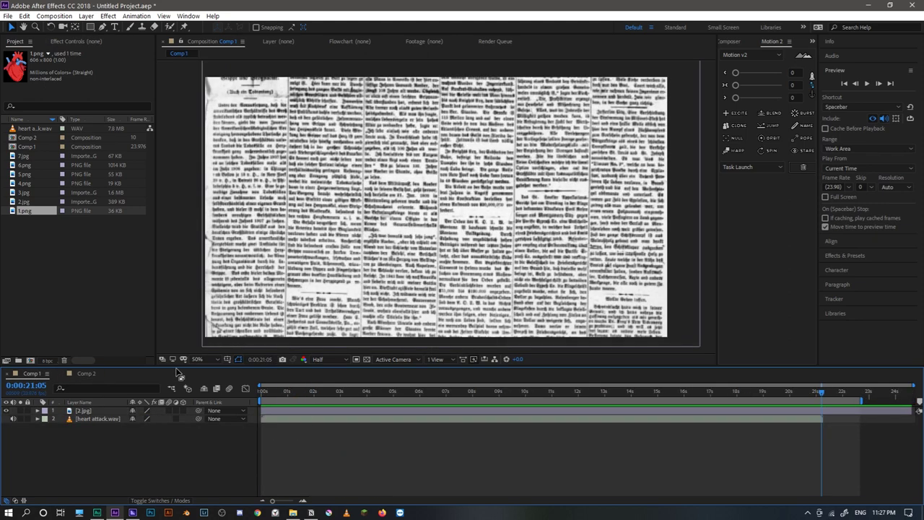
pyautogui.moveTo(311, 395); pyautogui.dragTo(240, 395)
pyautogui.click(97, 374)
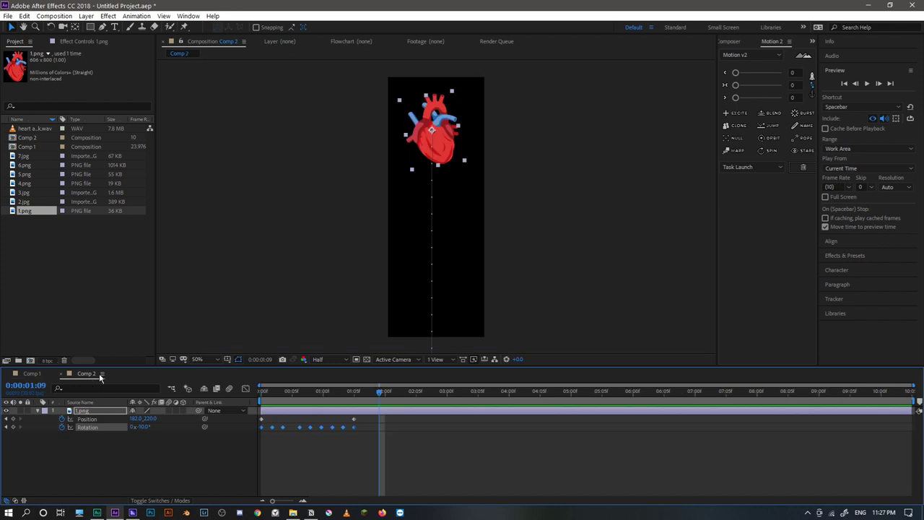
pyautogui.rightClick(291, 242)
pyautogui.click(326, 259)
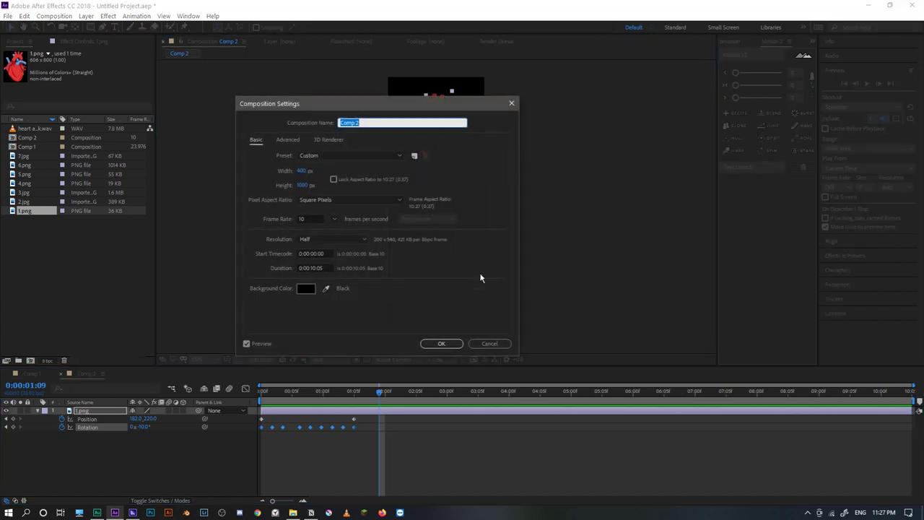
pyautogui.click(491, 344)
# - Rename Comp 2 as heart in its composition settings and switch back to Comp 1
pyautogui.rightClick(652, 177)
pyautogui.click(683, 198)
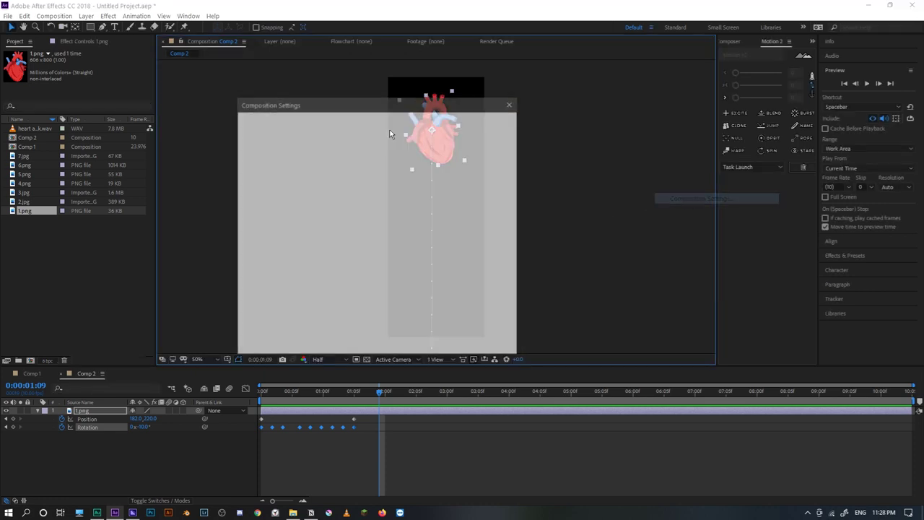
pyautogui.write('heart')
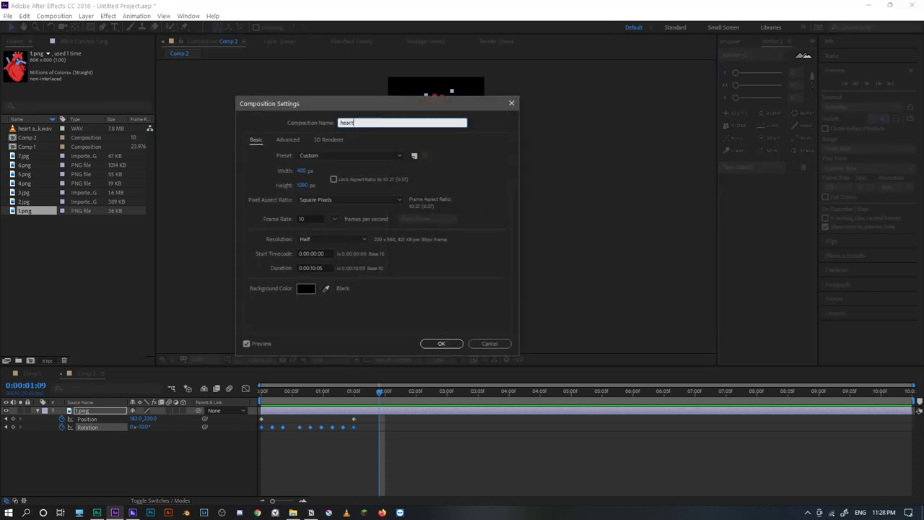
pyautogui.click(442, 343)
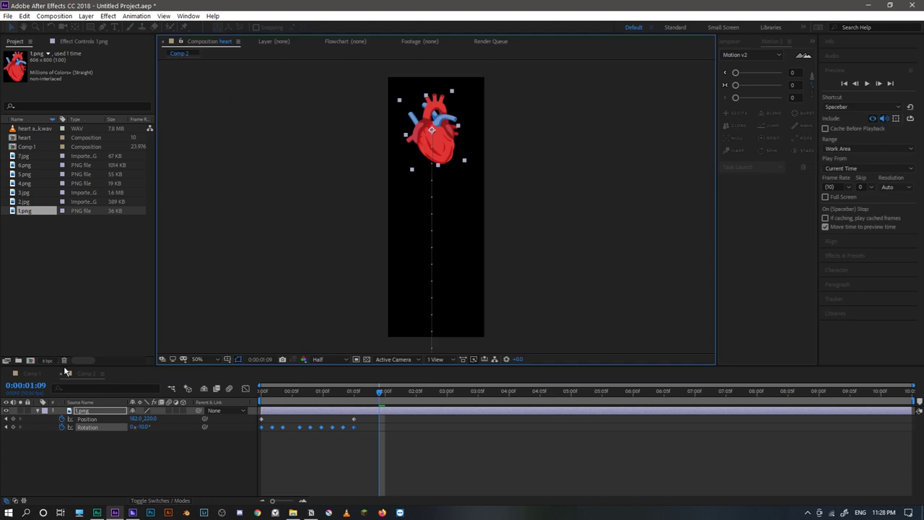
pyautogui.click(34, 373)
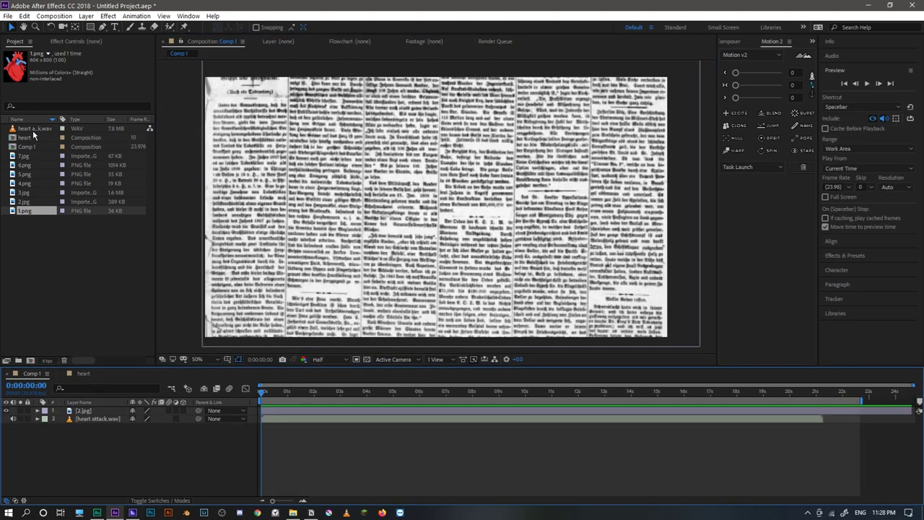
# - Add the heart composition above the newspaper in Comp 1, enlarge it and place it at the page's upper left at 0:00:02:10
pyautogui.moveTo(24, 138); pyautogui.dragTo(325, 206)
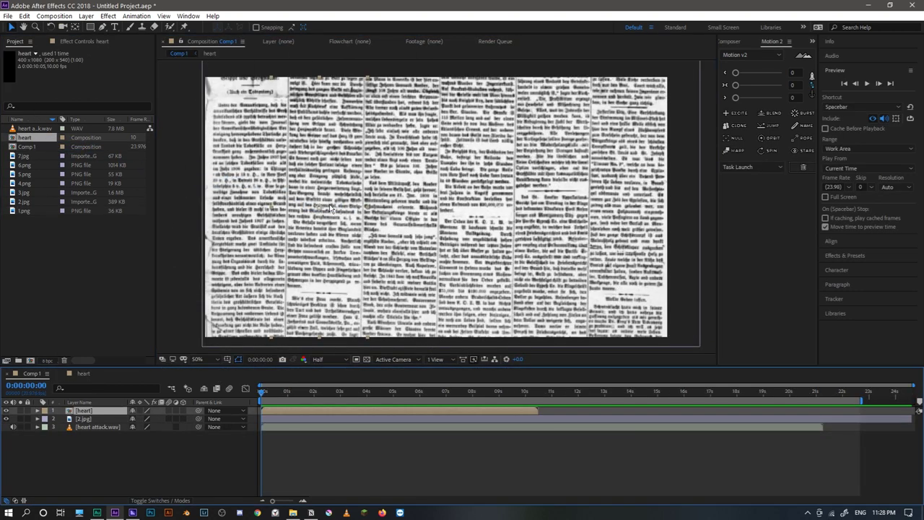
pyautogui.click(297, 394)
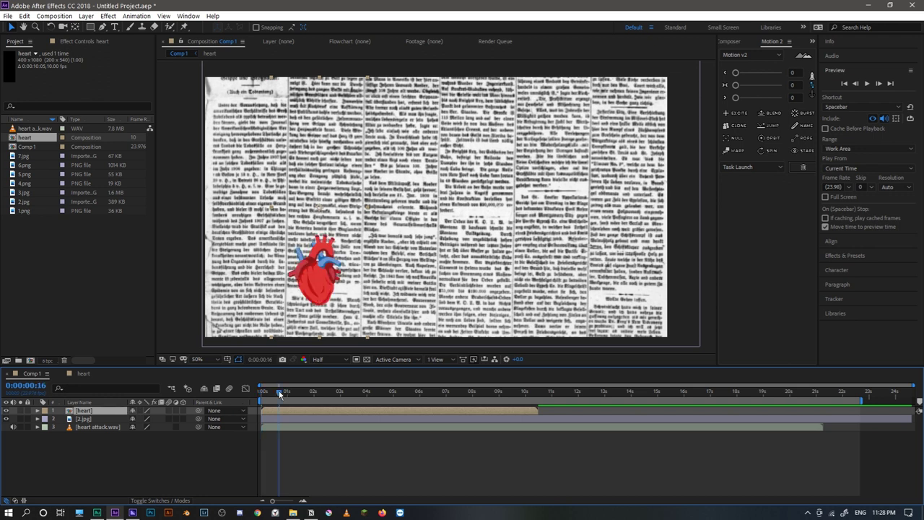
pyautogui.moveTo(307, 393); pyautogui.dragTo(325, 394)
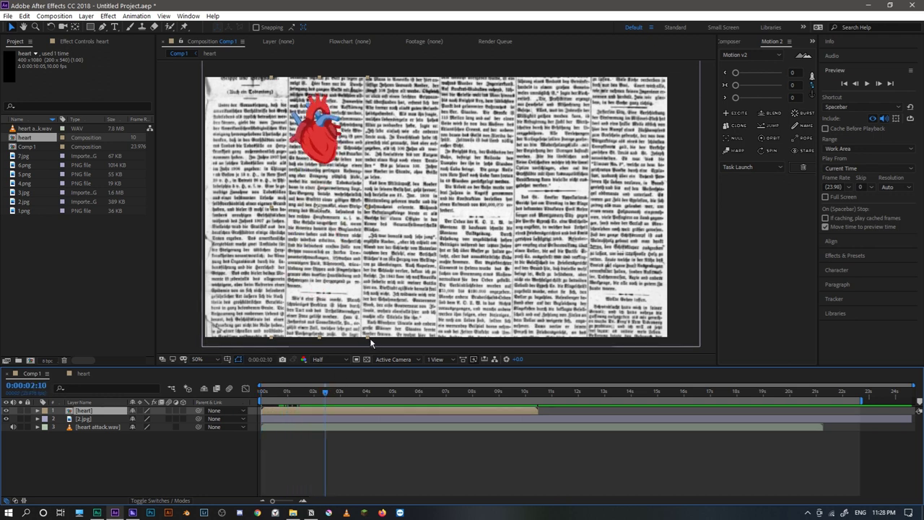
pyautogui.moveTo(317, 145); pyautogui.dragTo(308, 181)
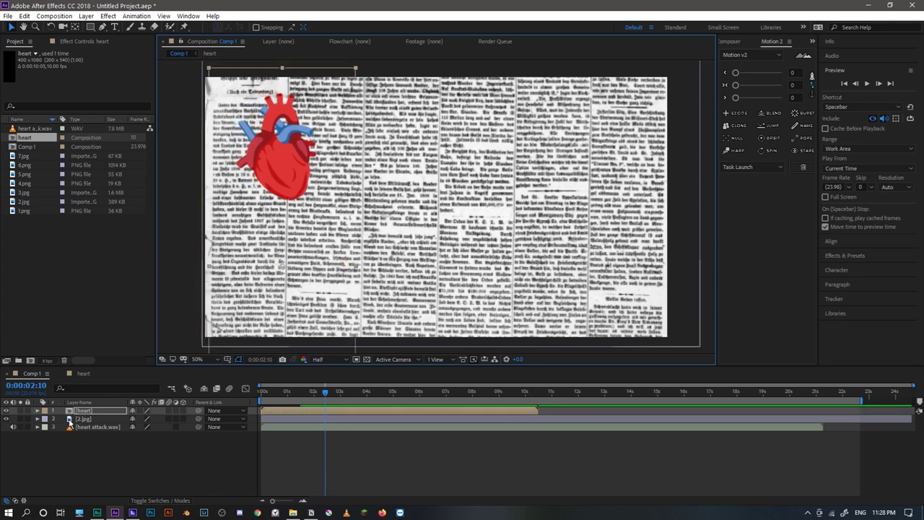
# - Apply a Tint effect to the 2.jpg newspaper layer and map white to dark grey 424242
pyautogui.click(87, 419)
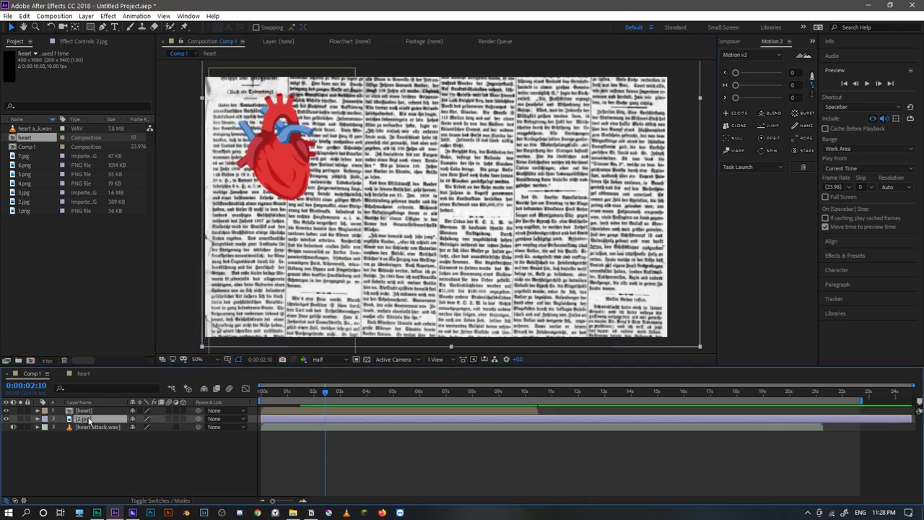
pyautogui.click(108, 16)
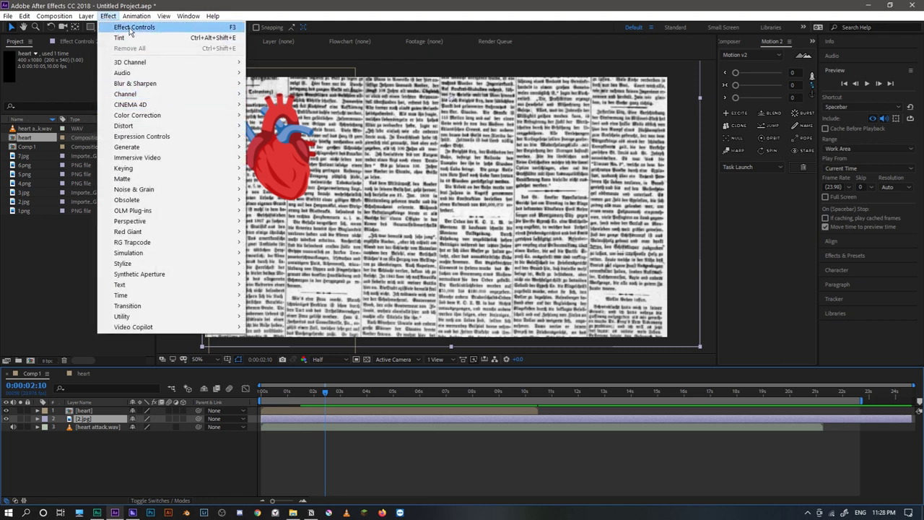
pyautogui.moveTo(181, 116)
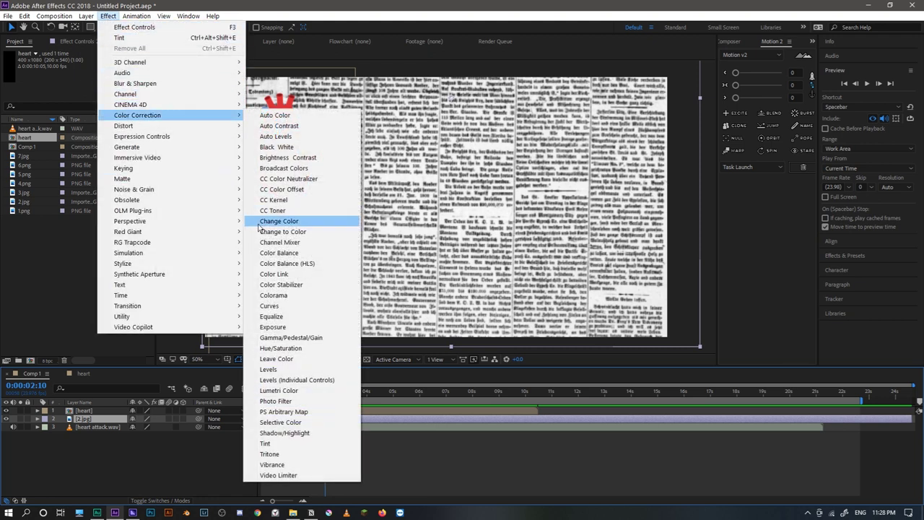
pyautogui.click(265, 443)
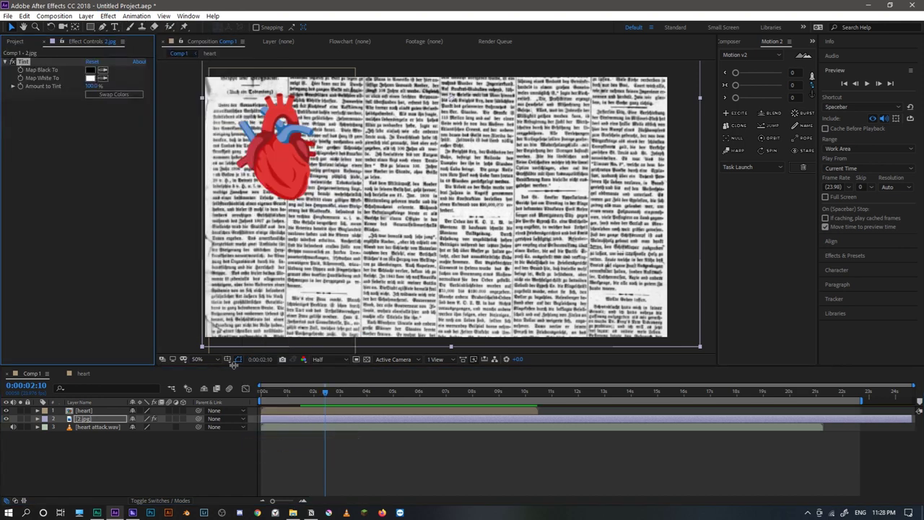
pyautogui.click(90, 77)
pyautogui.moveTo(81, 91); pyautogui.dragTo(32, 155)
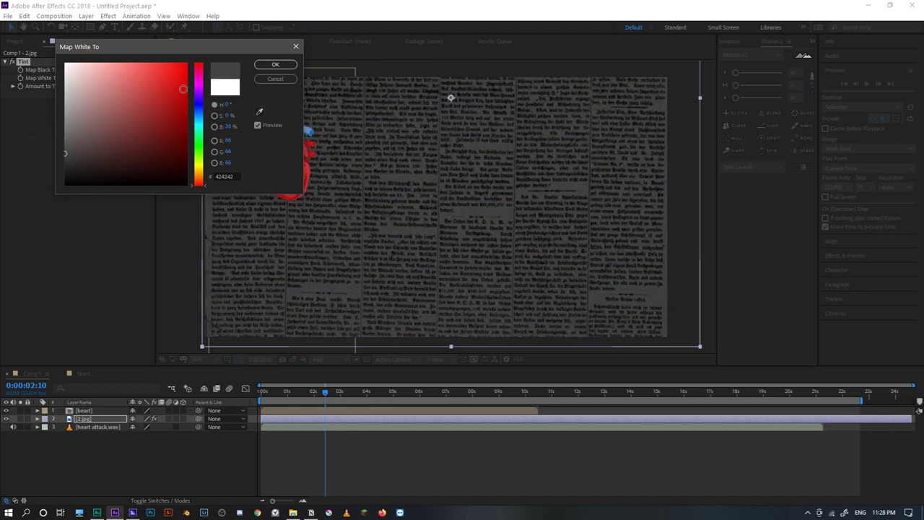
pyautogui.click(270, 65)
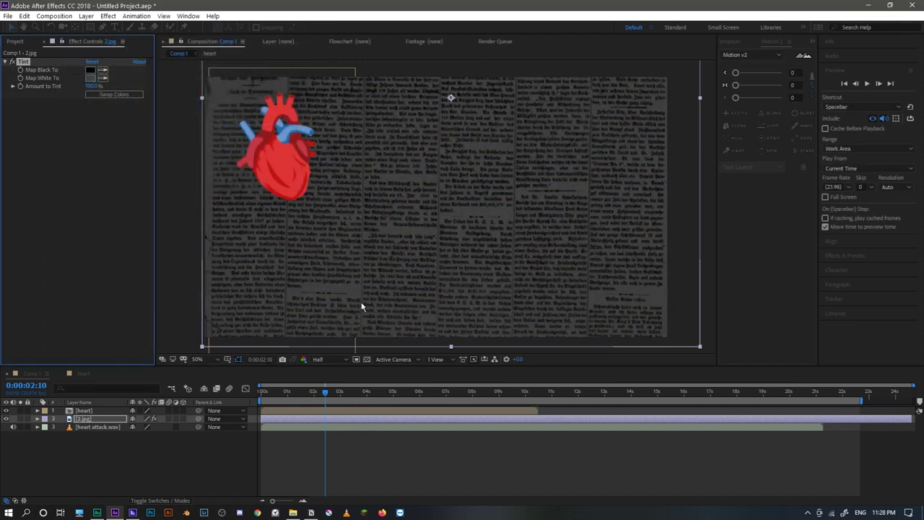
# - Apply a Tint effect to the heart layer and map white to light red FF5858
pyautogui.click(85, 410)
pyautogui.click(107, 16)
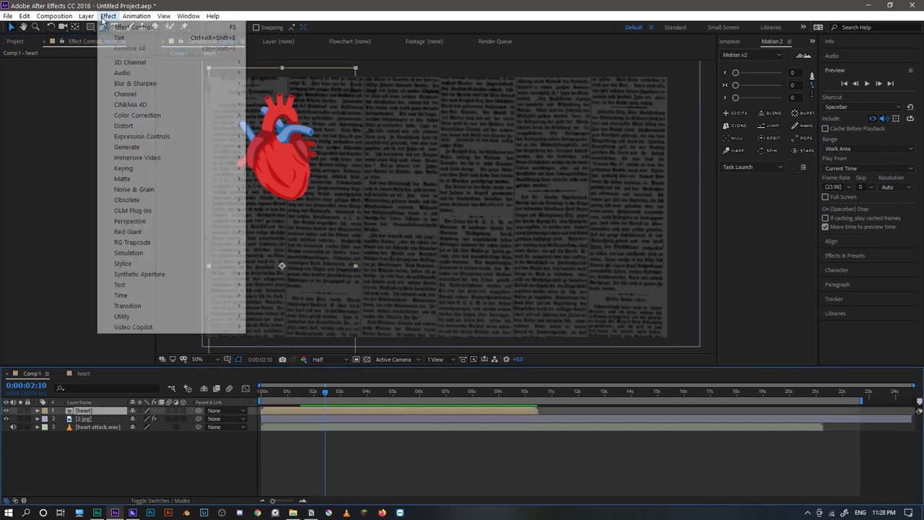
pyautogui.moveTo(197, 116)
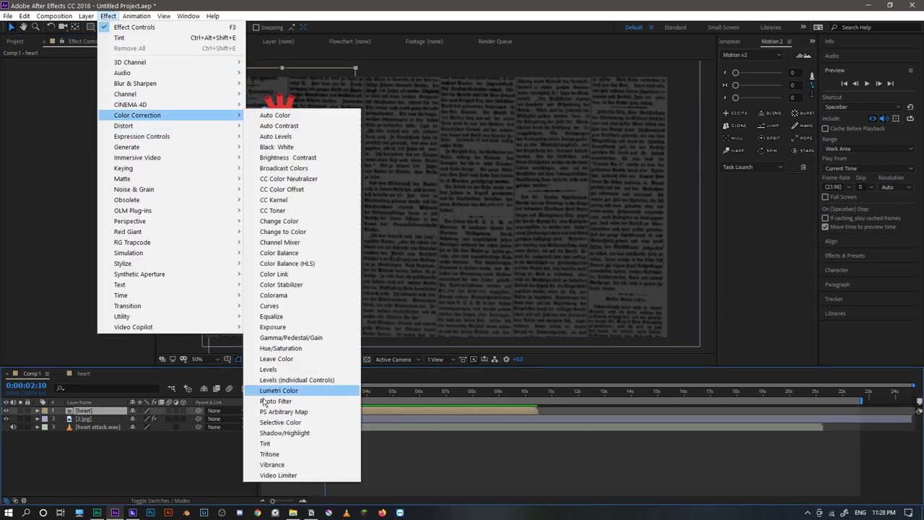
pyautogui.click(265, 444)
pyautogui.click(90, 78)
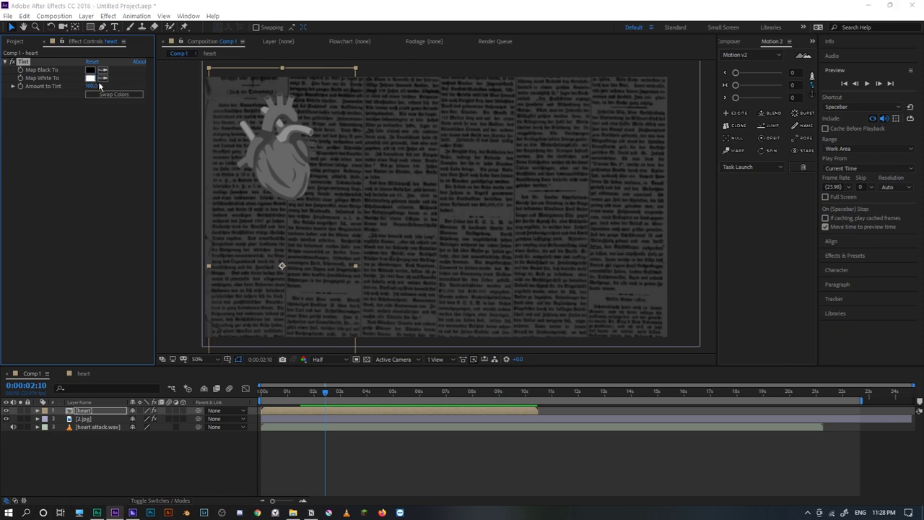
pyautogui.moveTo(145, 72); pyautogui.dragTo(142, 46)
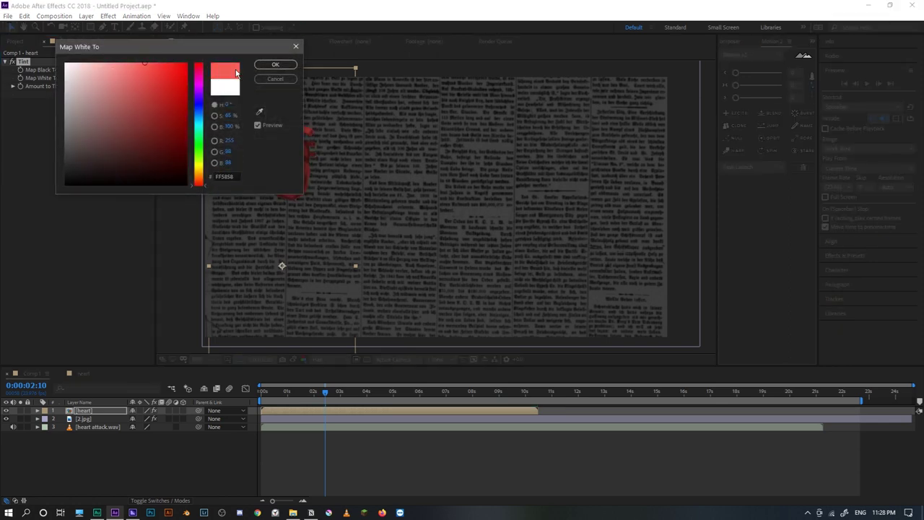
pyautogui.click(275, 65)
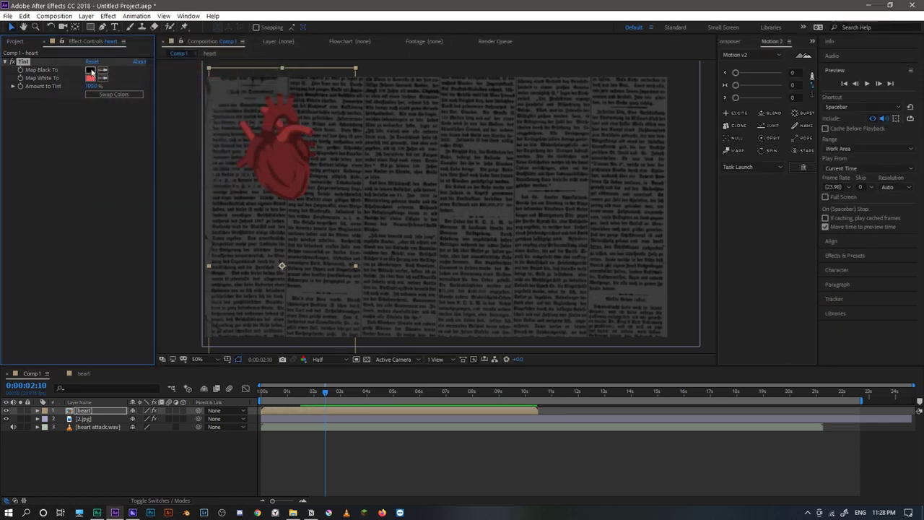
# - Keep the heart tint's black mapping and change its white mapping to a fully saturated red
pyautogui.click(90, 70)
pyautogui.click(275, 64)
pyautogui.click(90, 78)
pyautogui.moveTo(171, 76); pyautogui.dragTo(188, 63)
pyautogui.click(275, 64)
# - Apply an Exposure effect to the heart layer and raise its master exposure to 2.40
pyautogui.click(86, 16)
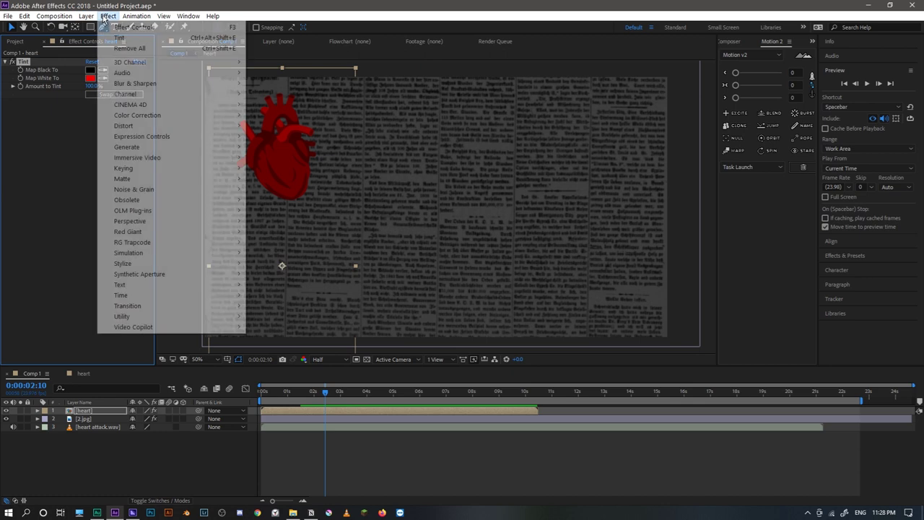
pyautogui.moveTo(170, 115)
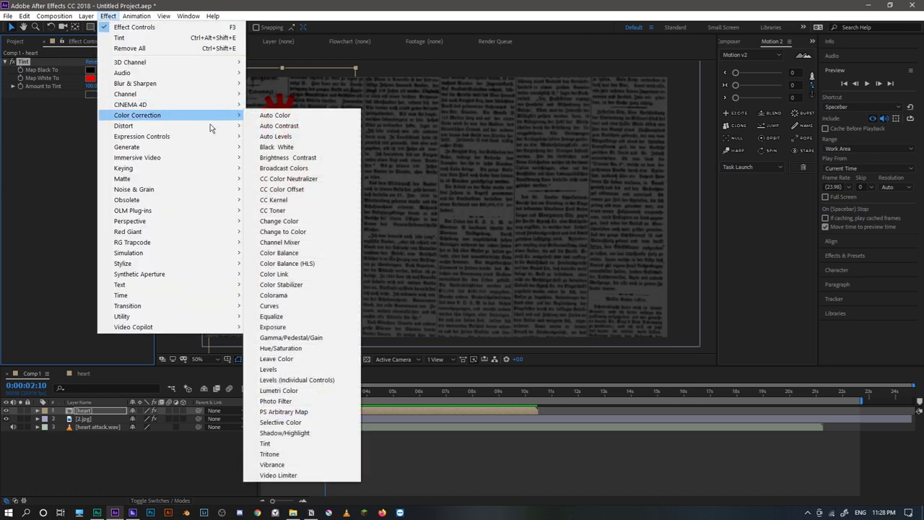
pyautogui.click(279, 327)
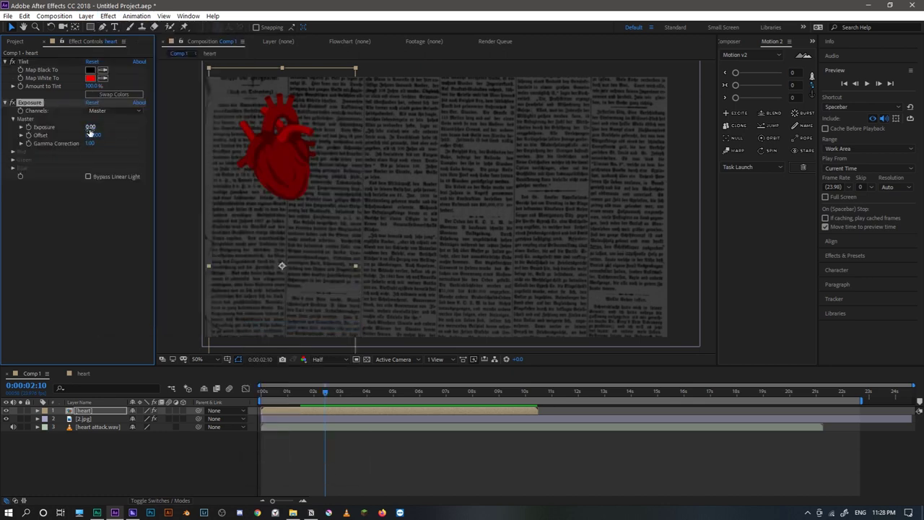
pyautogui.moveTo(90, 127); pyautogui.dragTo(206, 130)
pyautogui.click(228, 122)
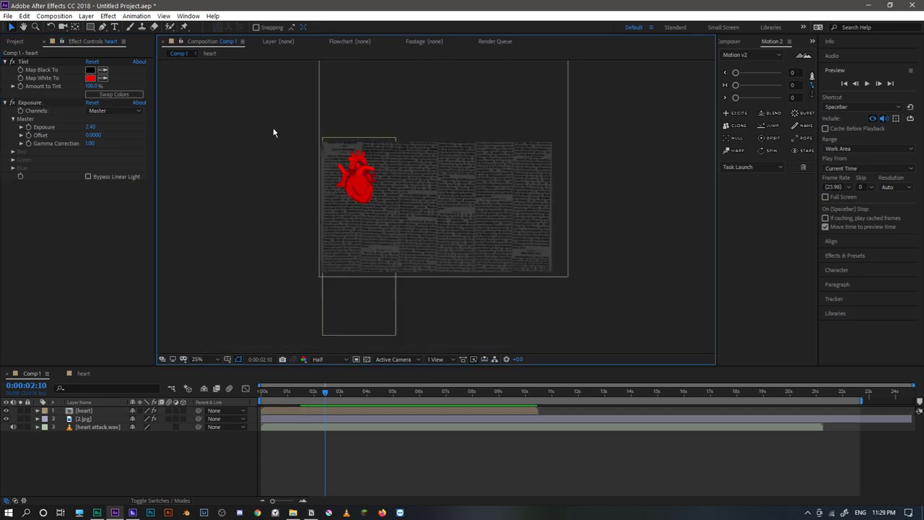
# - Duplicate the heart layer three times and spread the copies into a row of four across the newspaper's upper half
pyautogui.click(322, 151)
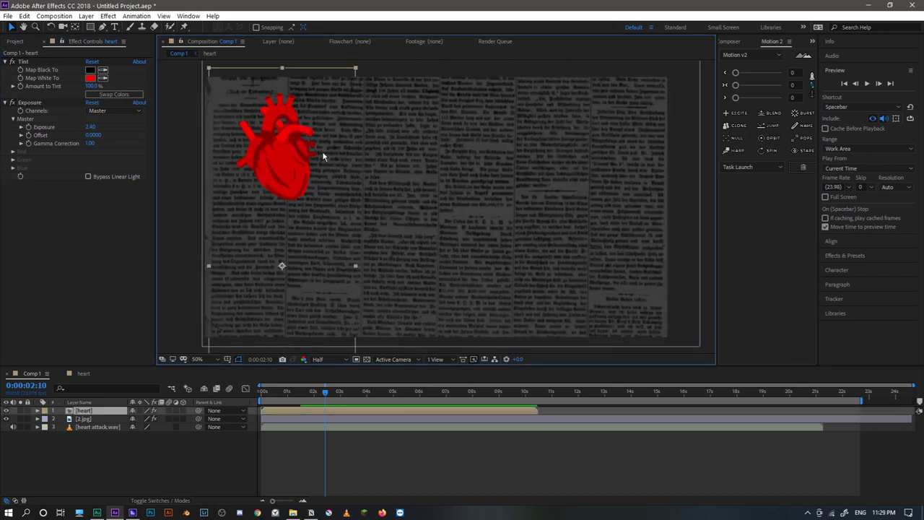
pyautogui.hotkey('ctrl', 'd')
pyautogui.moveTo(383, 153); pyautogui.dragTo(618, 153)
pyautogui.hotkey('ctrl', 'd')
pyautogui.hotkey('ctrl', 'd')
# - Select all four hearts, duplicate them and move the copies down to form a second row
pyautogui.keyDown('shift'); pyautogui.click(303, 160); pyautogui.keyUp('shift')
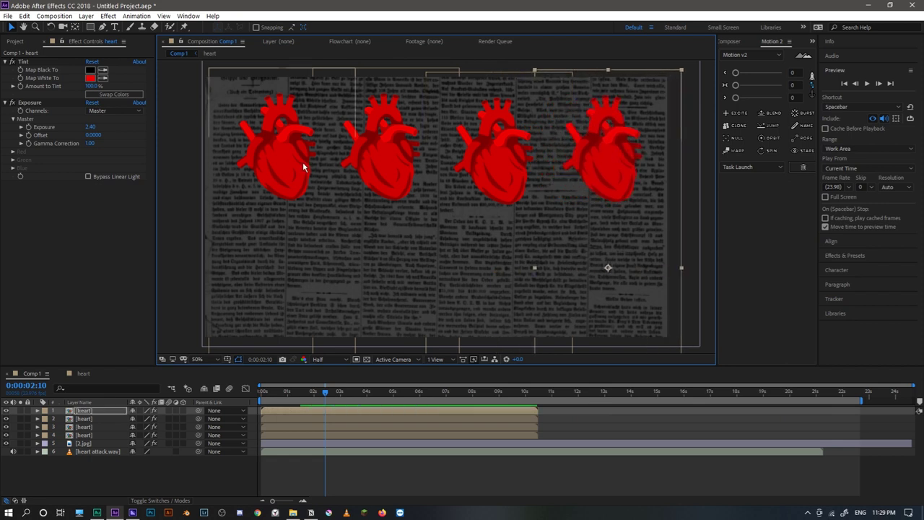
pyautogui.keyDown('shift'); pyautogui.click(382, 165); pyautogui.keyUp('shift')
pyautogui.keyDown('shift'); pyautogui.click(510, 184); pyautogui.keyUp('shift')
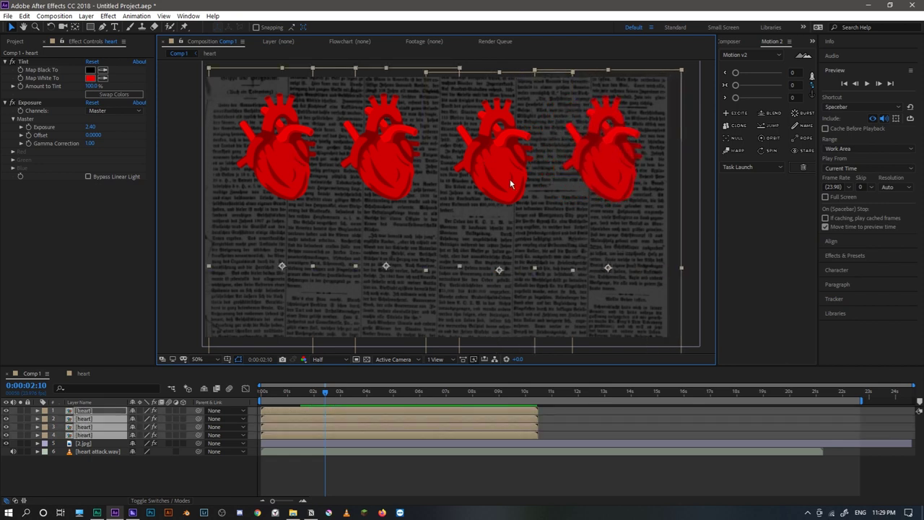
pyautogui.hotkey('ctrl', 'd')
pyautogui.moveTo(495, 175); pyautogui.dragTo(495, 293)
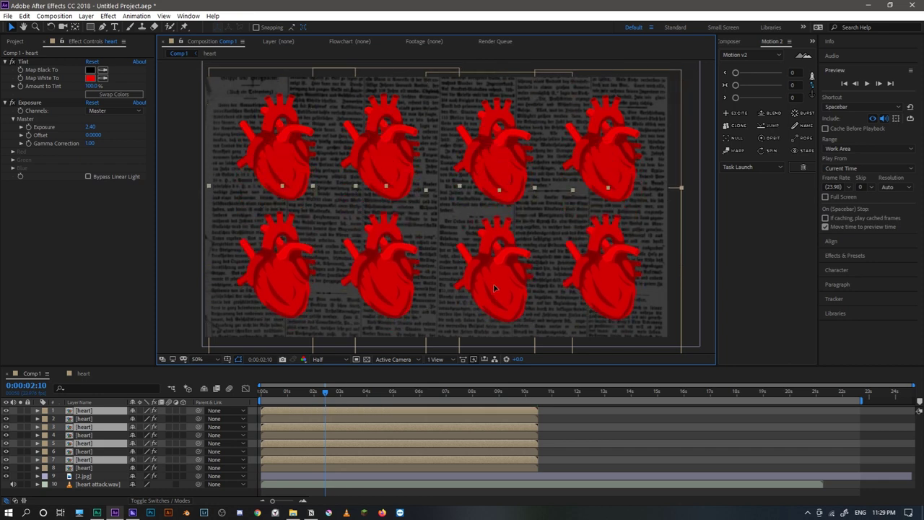
# - Stagger the eight heart layers in time from layer 1 down, with layer 8 starting shortly after the two-second mark
pyautogui.hotkey('ctrl', 'shift', 'a')
pyautogui.press(',')
pyautogui.press(',')
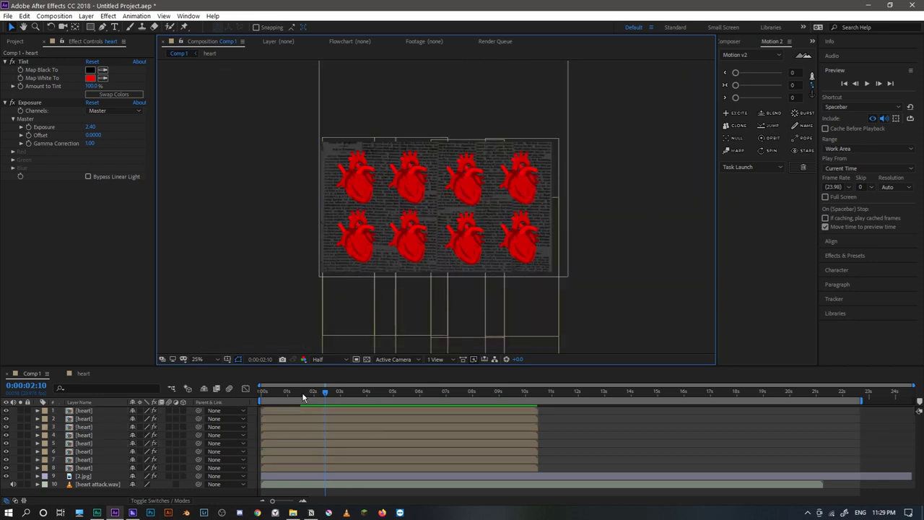
pyautogui.moveTo(306, 392); pyautogui.dragTo(222, 394)
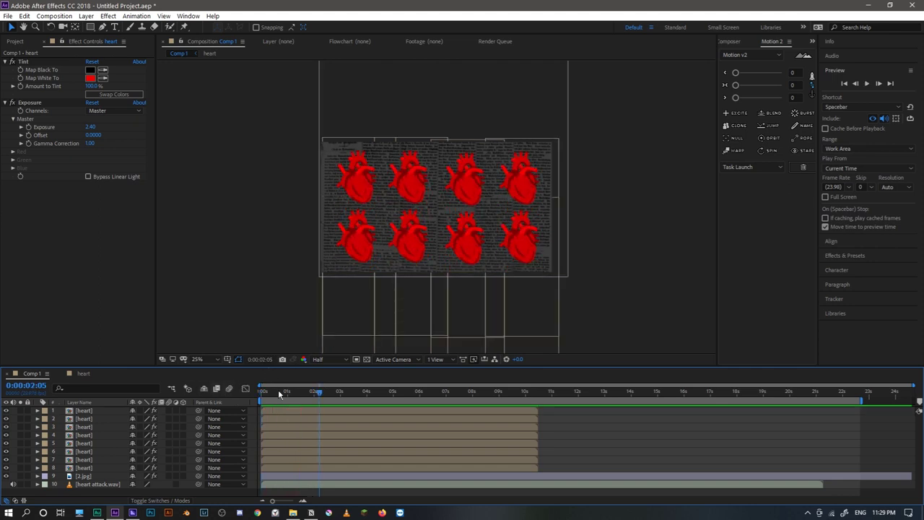
pyautogui.moveTo(278, 389); pyautogui.dragTo(356, 469)
# - Return to 0:00:00:00 and preview the hearts rising one after another
pyautogui.click(333, 394)
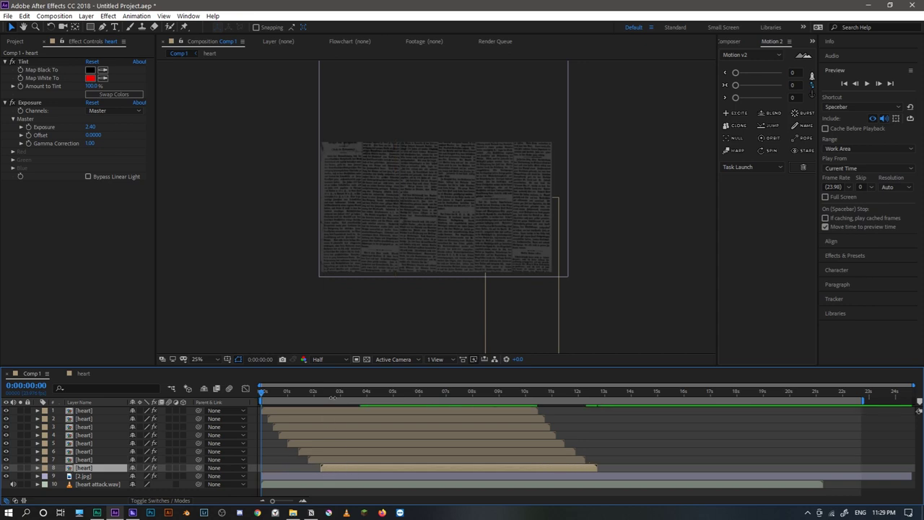
pyautogui.moveTo(333, 394); pyautogui.dragTo(211, 405)
pyautogui.press('.')
pyautogui.press('space')
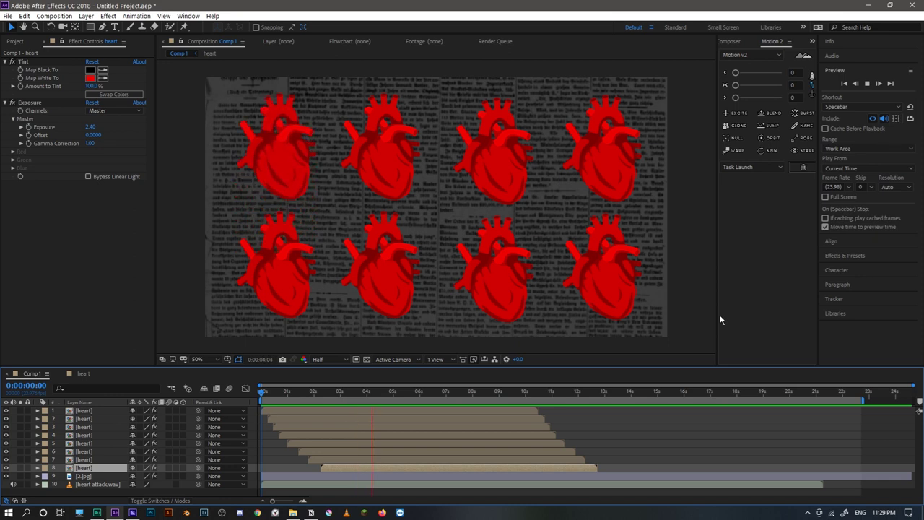
pyautogui.press('space')
# - Set 100% opacity keyframes on all eight heart layers at 0:00:04:14
pyautogui.moveTo(396, 393); pyautogui.dragTo(372, 411)
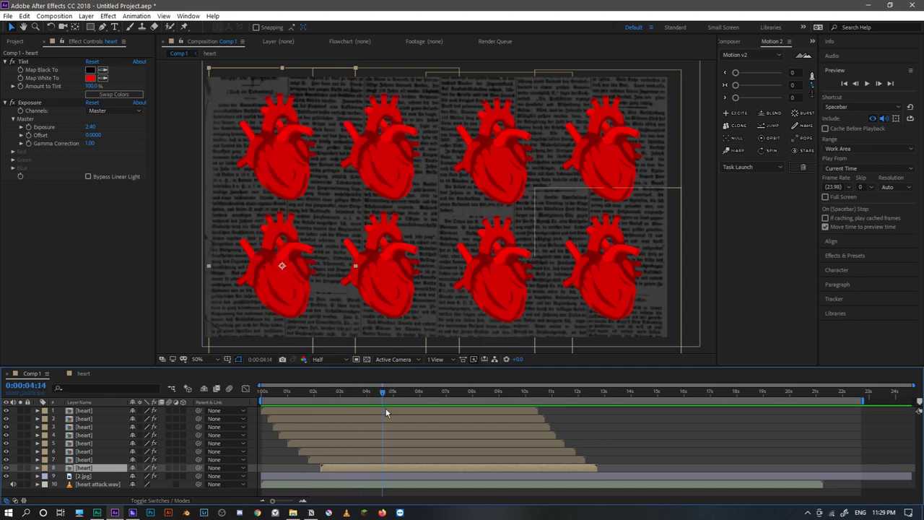
pyautogui.click(386, 411)
pyautogui.click(387, 468)
pyautogui.keyDown('shift'); pyautogui.click(383, 411); pyautogui.keyUp('shift')
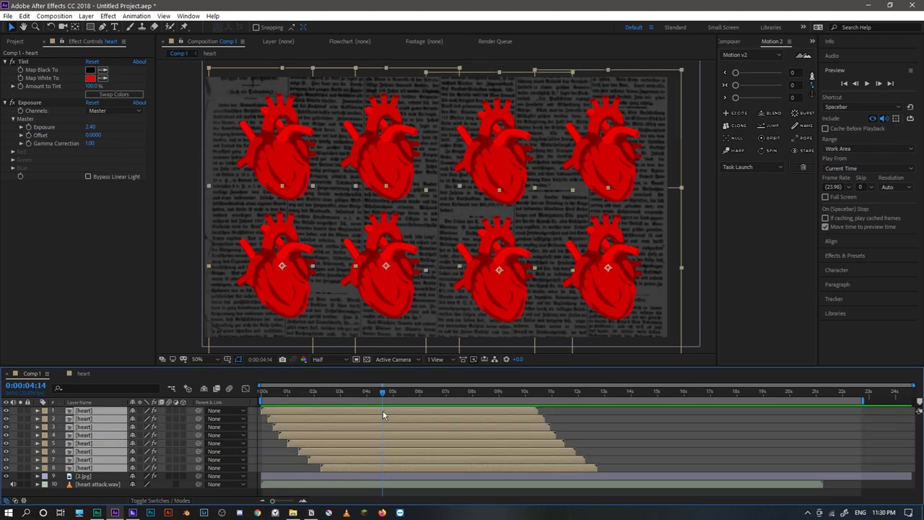
pyautogui.press('t')
pyautogui.scroll(-2, 136, 412)
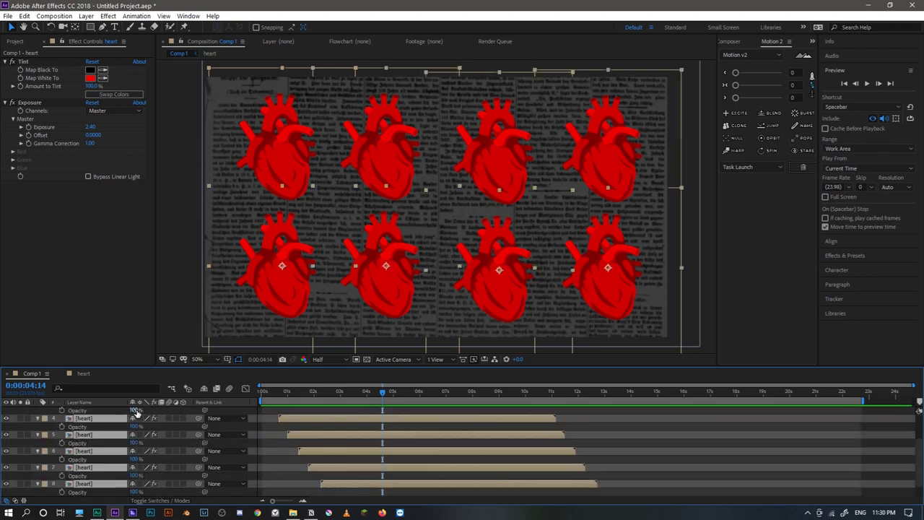
pyautogui.click(63, 410)
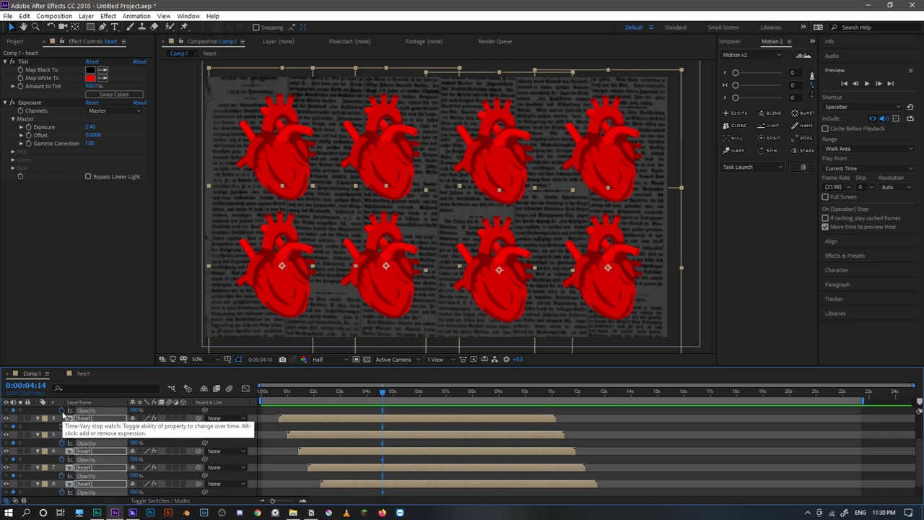
# - Set the opacity of all eight heart layers to 0% at 0:00:05:02
pyautogui.click(394, 393)
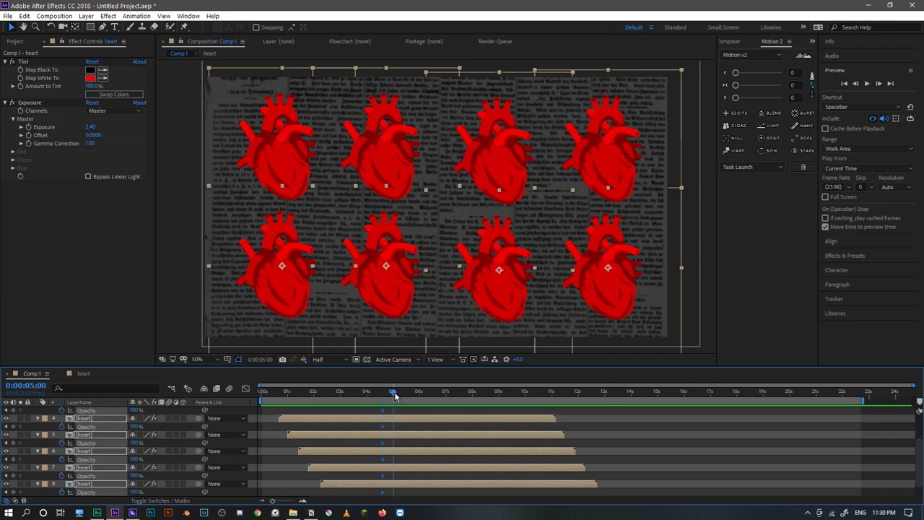
pyautogui.write('0')
pyautogui.press('Return')
# - Apply Easy Ease to all the hearts' opacity keyframes and collapse the properties of the heart layers
pyautogui.scroll(2, 343, 439)
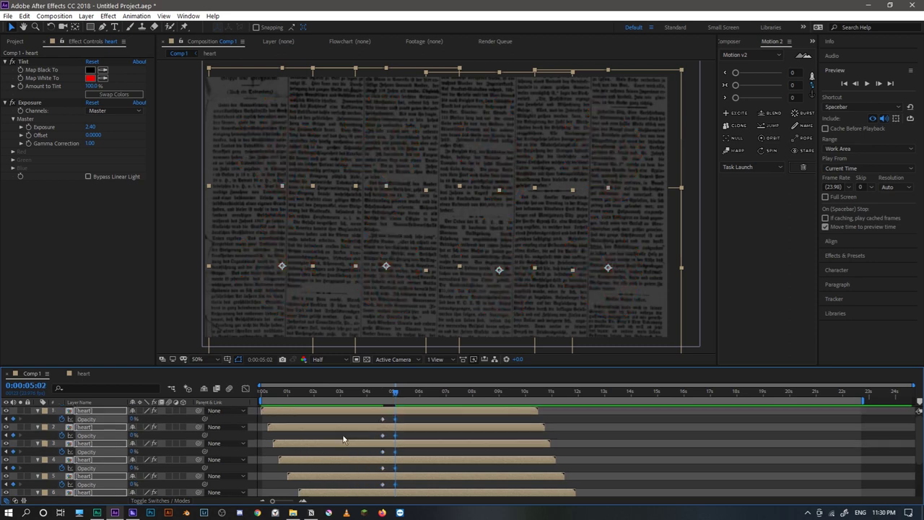
pyautogui.scroll(-5, 361, 427)
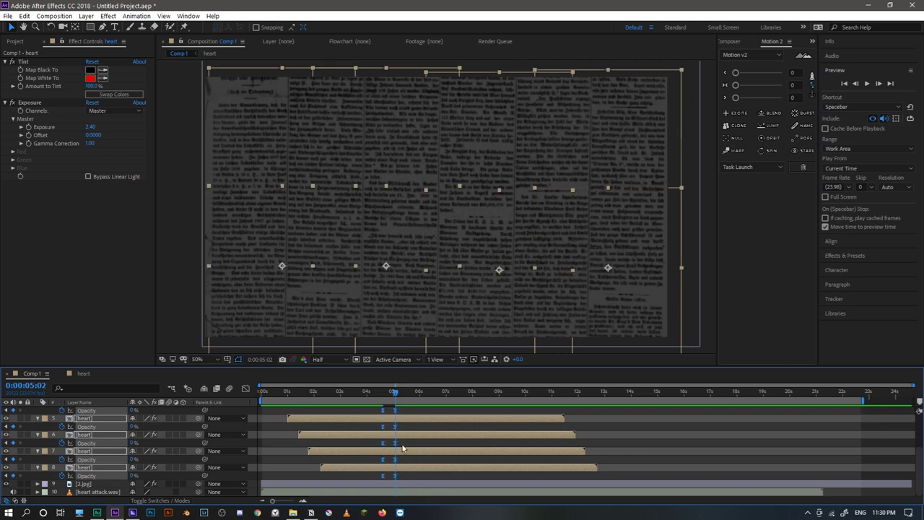
pyautogui.scroll(3, 250, 449)
pyautogui.click(37, 410)
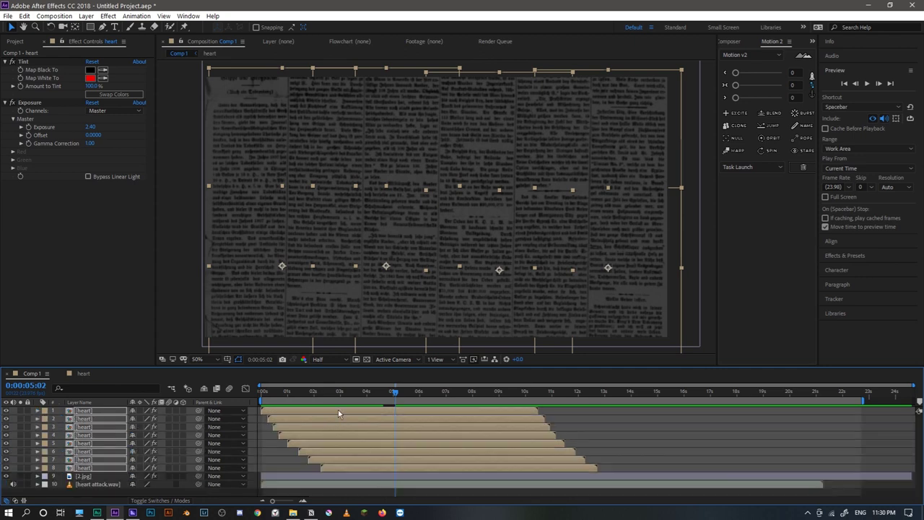
# - Preview the hearts' fade-out, and keyframe the newspaper layer's Amount to Tint from 100% at 0:00:04:23 down to 0%
pyautogui.press('space')
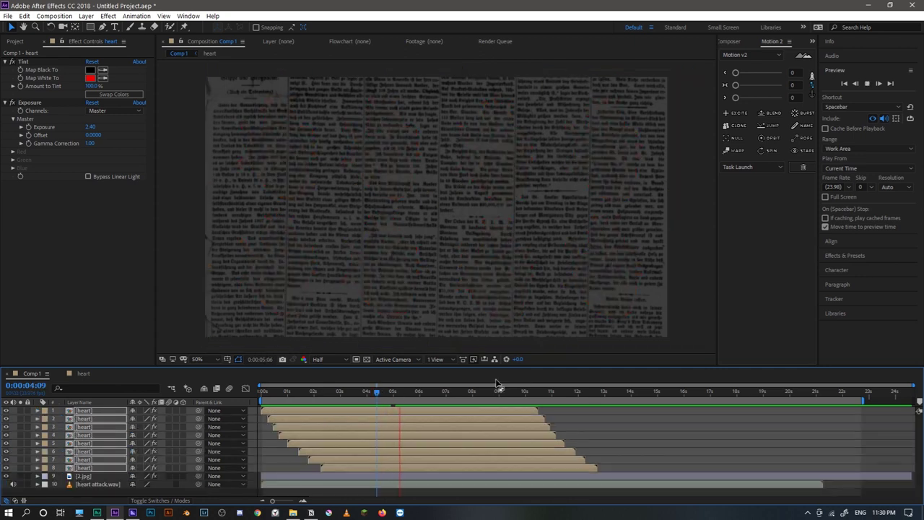
pyautogui.moveTo(387, 396); pyautogui.dragTo(393, 419)
pyautogui.click(399, 477)
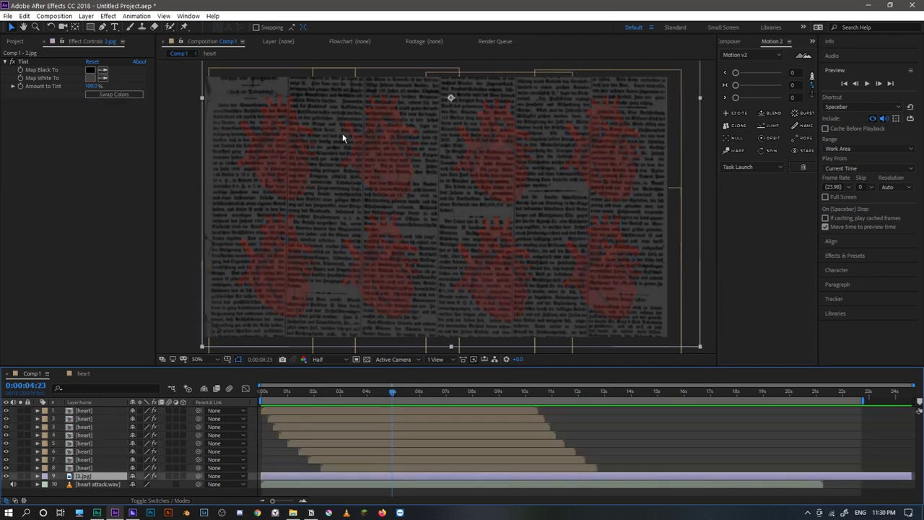
pyautogui.click(20, 86)
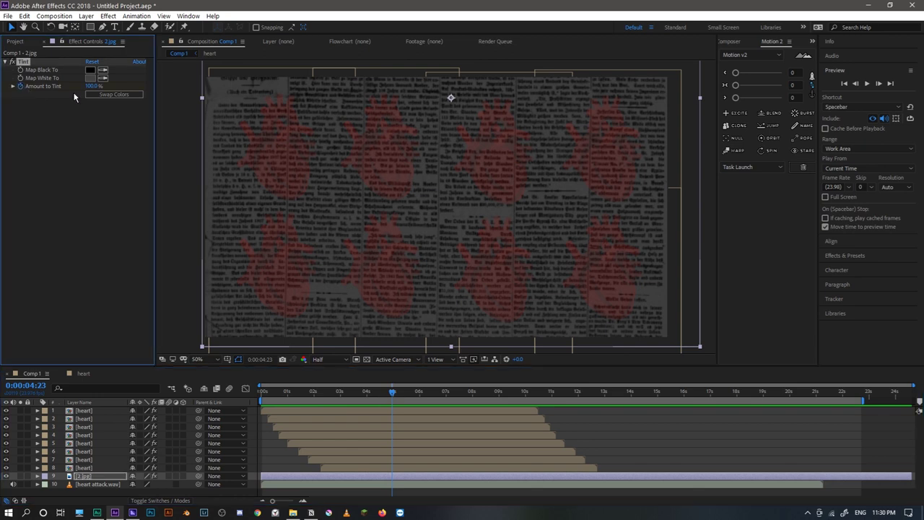
pyautogui.moveTo(391, 392); pyautogui.dragTo(396, 394)
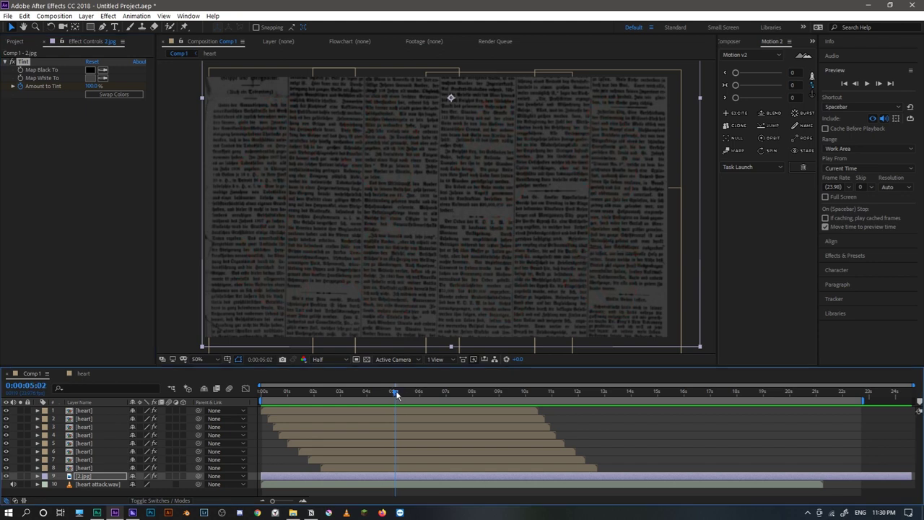
pyautogui.moveTo(91, 86); pyautogui.dragTo(49, 86)
pyautogui.hotkey('ctrl', 'z')
# - Preview the background's tint change and shift both Amount to Tint keyframes earlier so the 0% one sits at 0:00:05:02
pyautogui.click(383, 391)
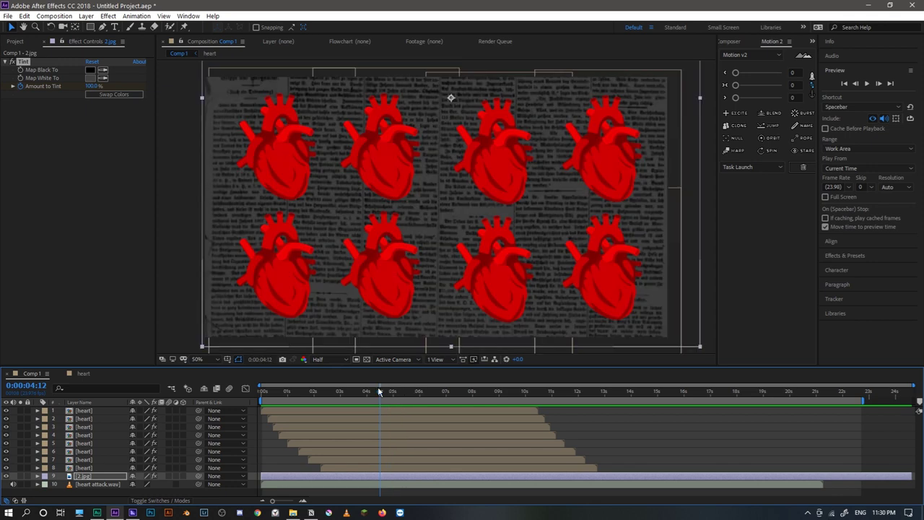
pyautogui.press('space')
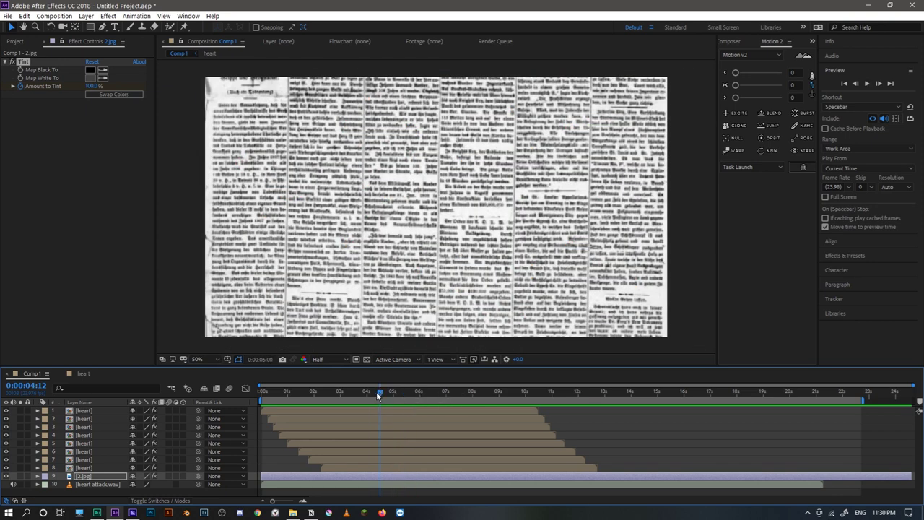
pyautogui.click(367, 392)
pyautogui.click(369, 393)
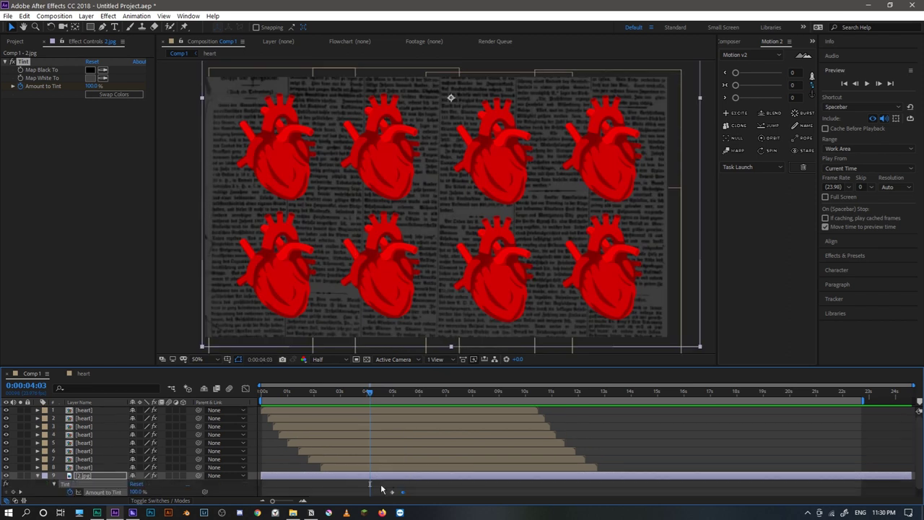
pyautogui.press('u')
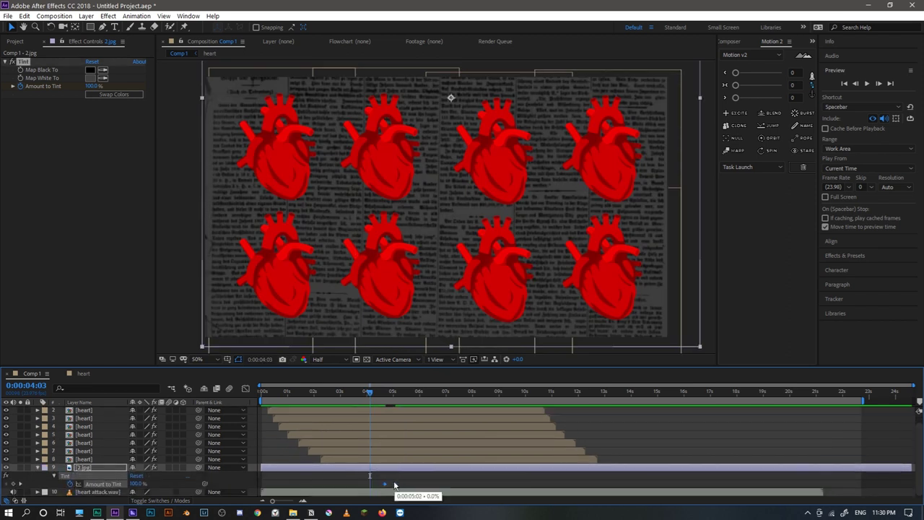
# - Apply Easy Ease to the newspaper's Amount to Tint keyframes and check the transition up to 0:00:05:14
pyautogui.press('space')
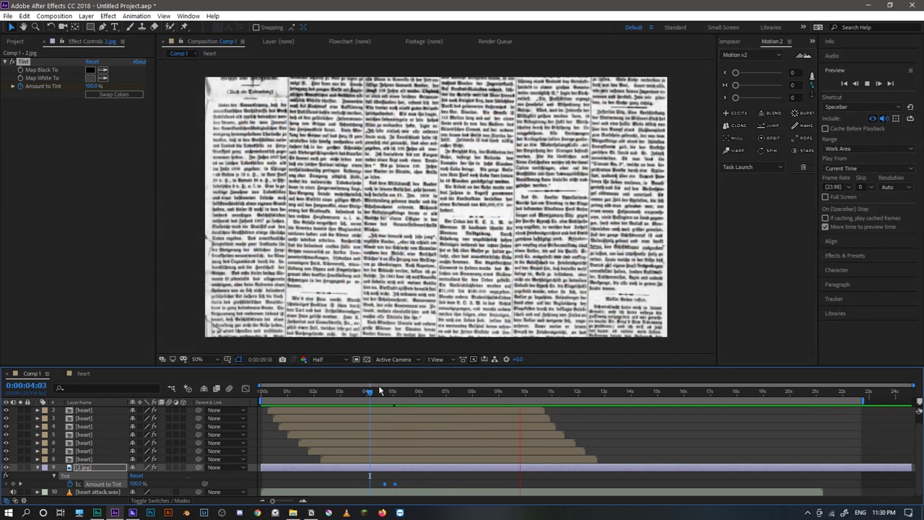
pyautogui.moveTo(385, 390)
pyautogui.mouseDown()
pyautogui.moveTo(371, 396)
pyautogui.moveTo(399, 397)
pyautogui.moveTo(373, 399)
pyautogui.mouseUp()
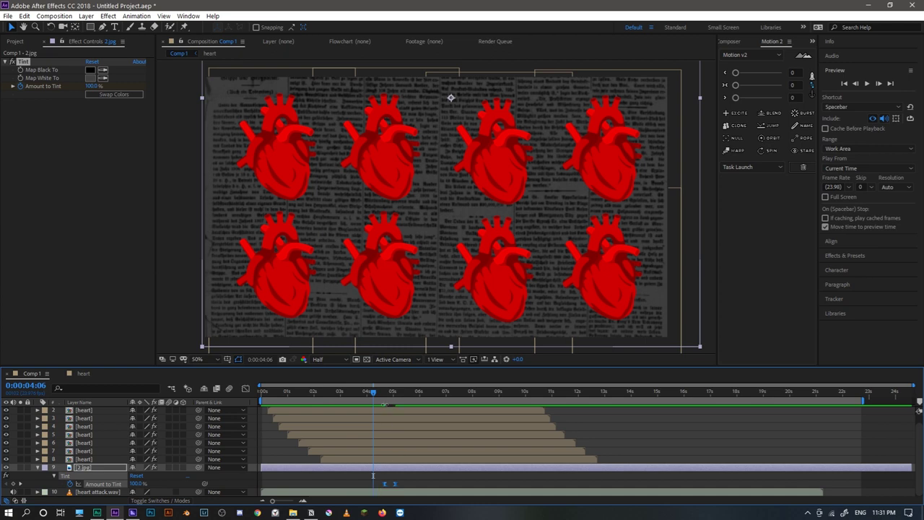
pyautogui.moveTo(384, 396); pyautogui.dragTo(408, 398)
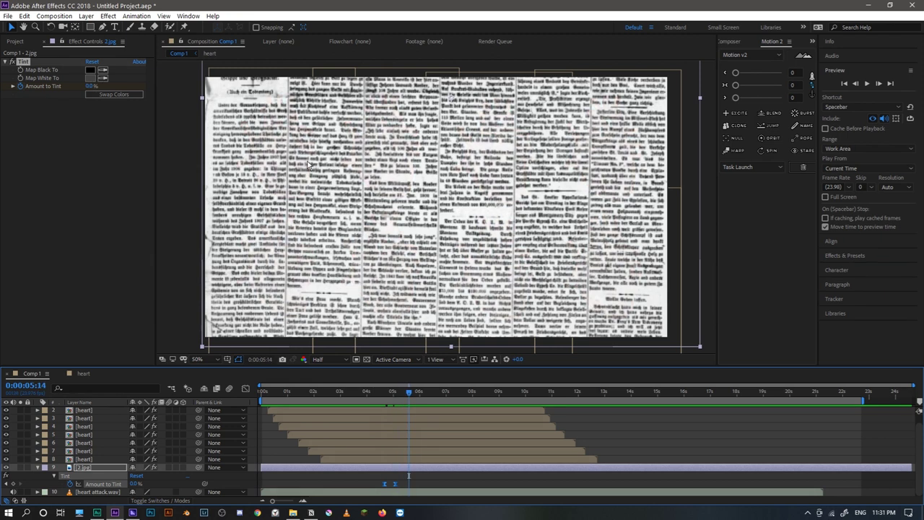
pyautogui.click(93, 17)
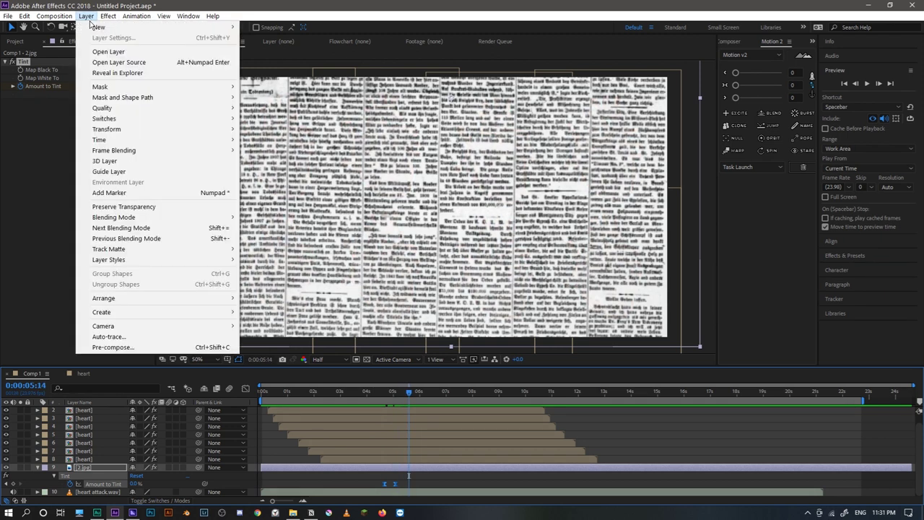
pyautogui.moveTo(225, 34)
pyautogui.click(341, 39)
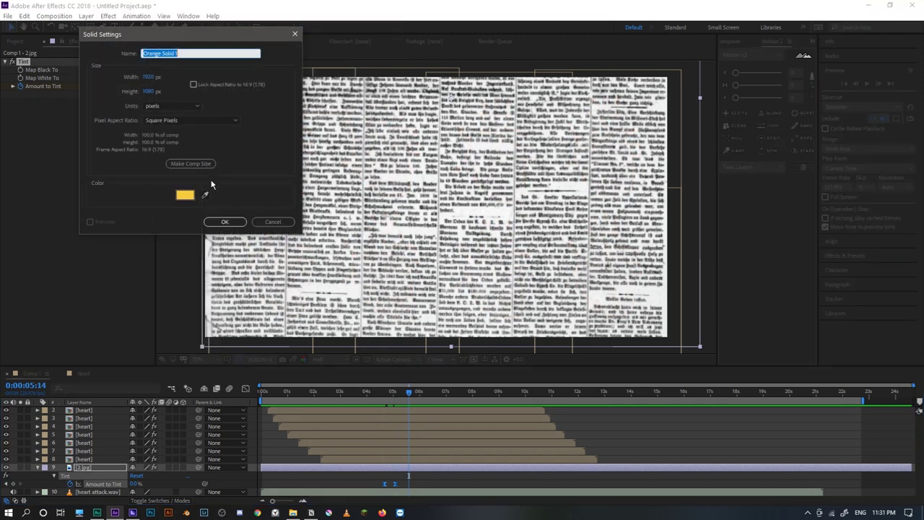
pyautogui.press('Escape')
# - Create a yellow 1920 x 1080 px solid directly above the newspaper layer
pyautogui.click(86, 16)
pyautogui.moveTo(101, 27)
pyautogui.click(265, 37)
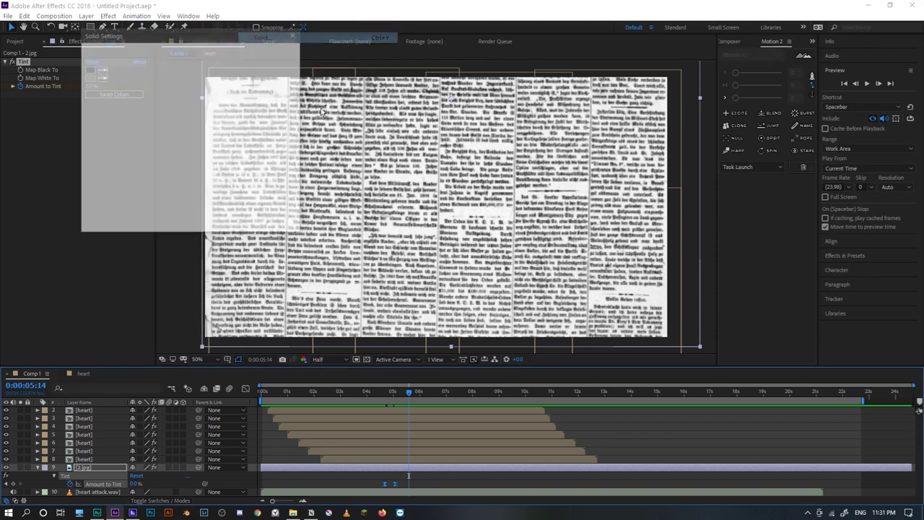
pyautogui.press('Escape')
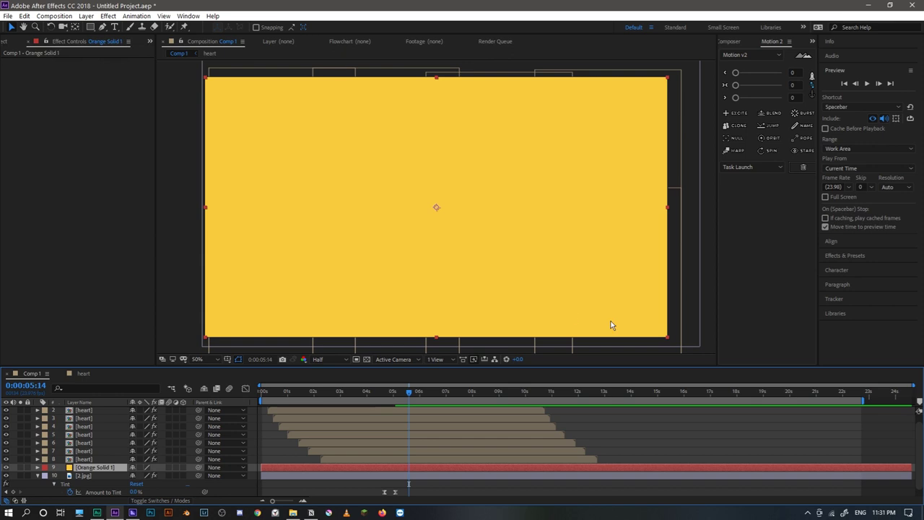
# - Shrink the yellow solid to a small rectangle over the fourth newspaper column and rotate it 4°
pyautogui.moveTo(670, 342); pyautogui.dragTo(535, 216)
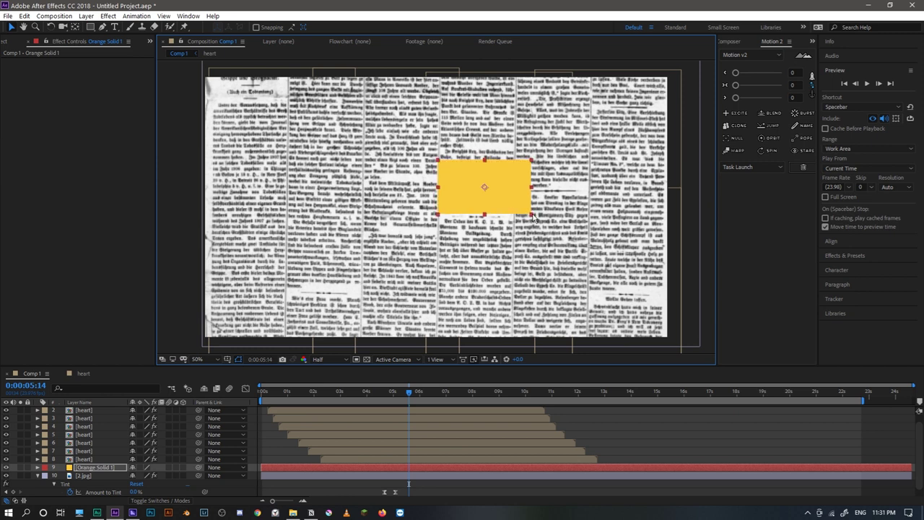
pyautogui.press('r')
pyautogui.moveTo(141, 476); pyautogui.dragTo(148, 475)
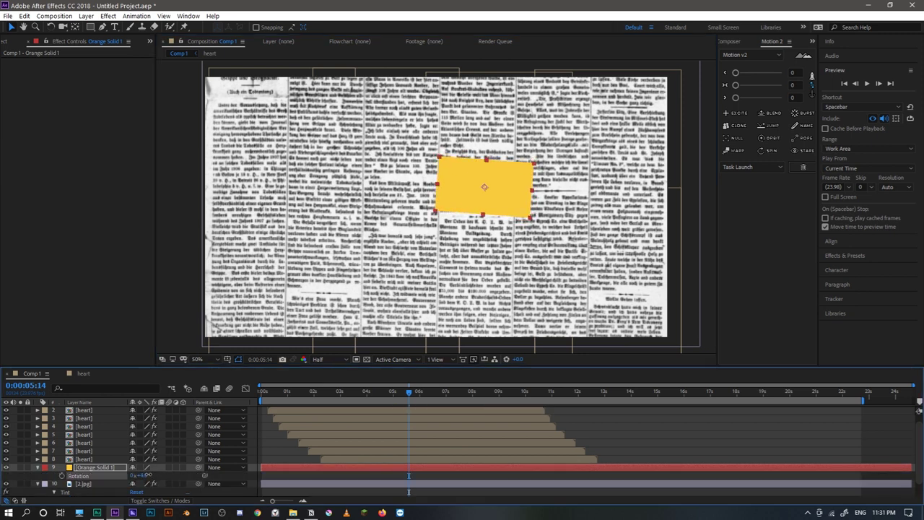
# - Duplicate the yellow solid, reshape the copy into a tall rectangle and place it over the second newspaper column
pyautogui.moveTo(467, 188); pyautogui.dragTo(249, 229)
pyautogui.hotkey('ctrl', 'd')
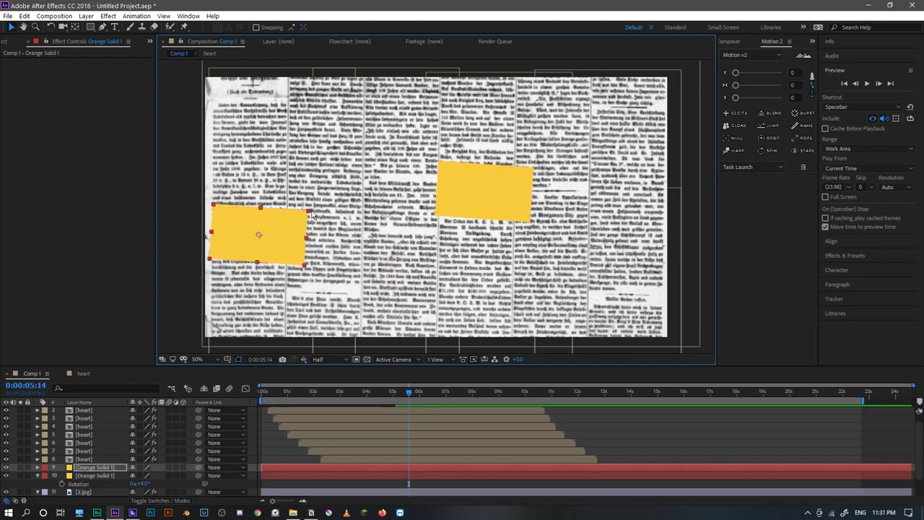
pyautogui.click(84, 451)
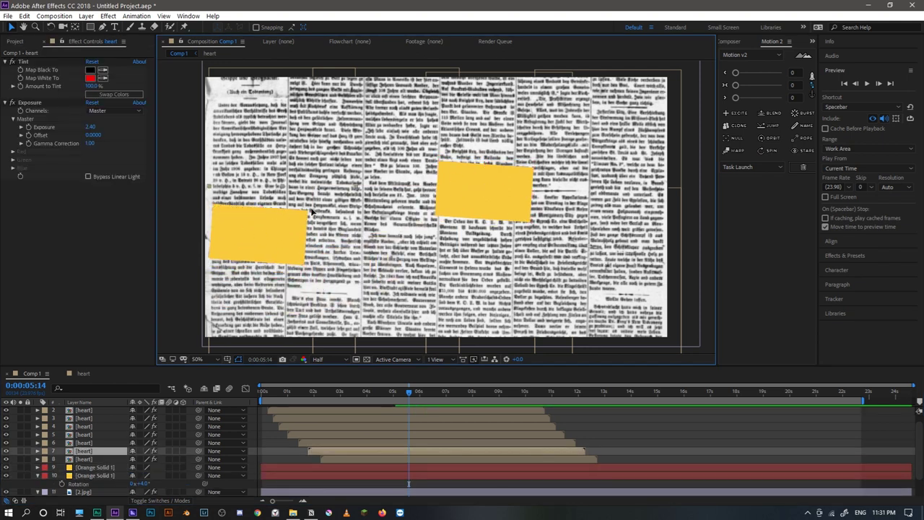
pyautogui.click(89, 468)
pyautogui.moveTo(310, 215); pyautogui.dragTo(324, 306)
pyautogui.moveTo(294, 266); pyautogui.dragTo(344, 227)
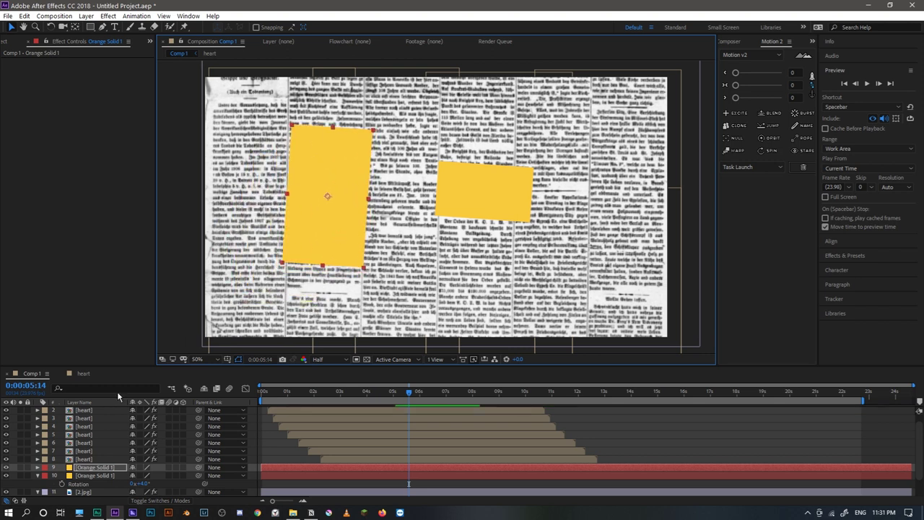
# - Set the tall yellow solid's rotation to 1° to line it up with the second column
pyautogui.press('r')
pyautogui.moveTo(140, 476); pyautogui.dragTo(142, 476)
pyautogui.click(524, 186)
pyautogui.click(92, 468)
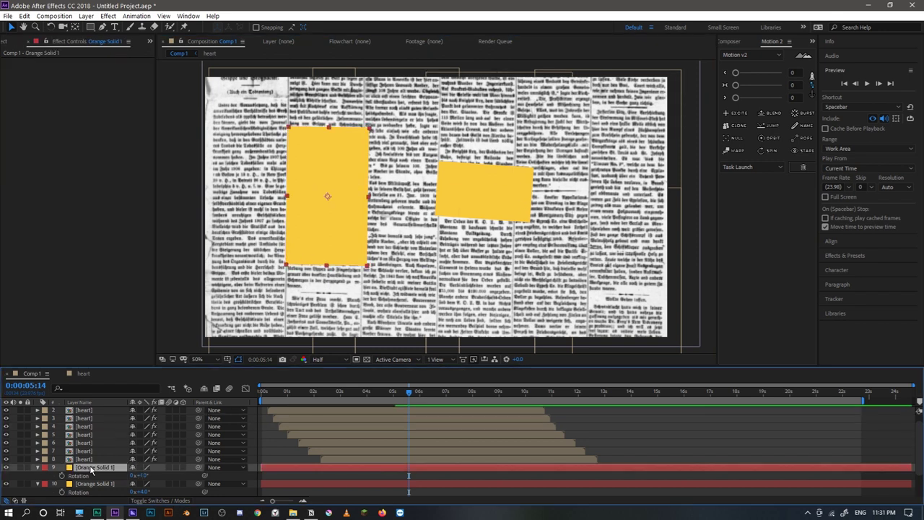
# - Narrow the smaller yellow solid to the fourth column's width and set its rotation to 2°
pyautogui.click(92, 484)
pyautogui.moveTo(532, 171); pyautogui.dragTo(503, 176)
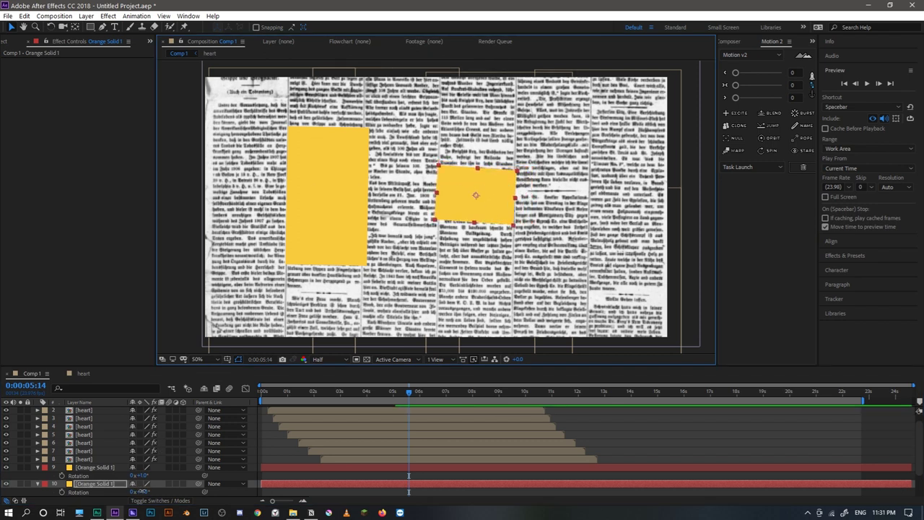
pyautogui.moveTo(141, 491); pyautogui.dragTo(140, 491)
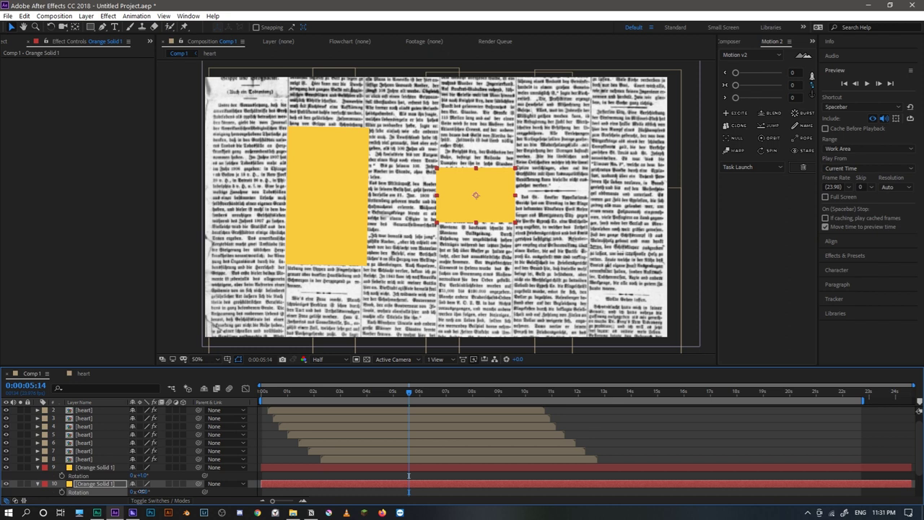
# - Set both yellow solids' blending mode to Hard Light after trying Soft Light, and collapse their rotation properties
pyautogui.keyDown('shift'); pyautogui.click(108, 467); pyautogui.keyUp('shift')
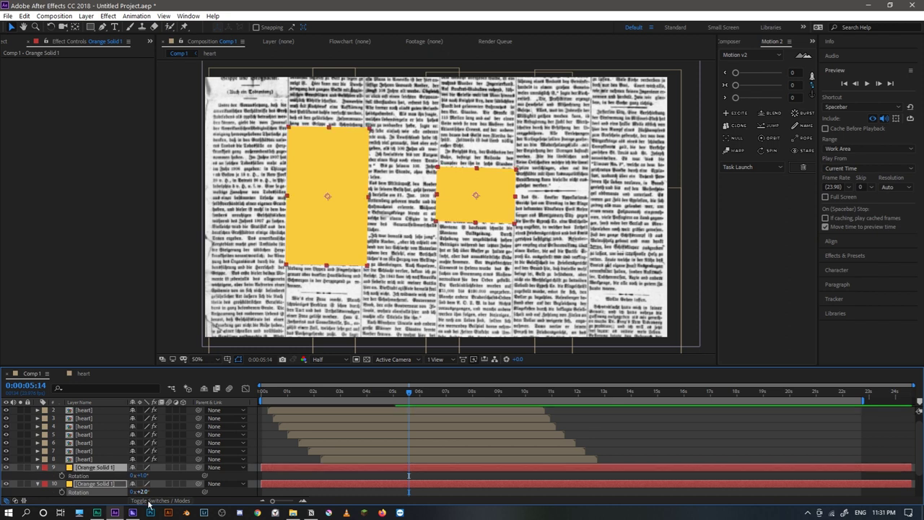
pyautogui.click(147, 501)
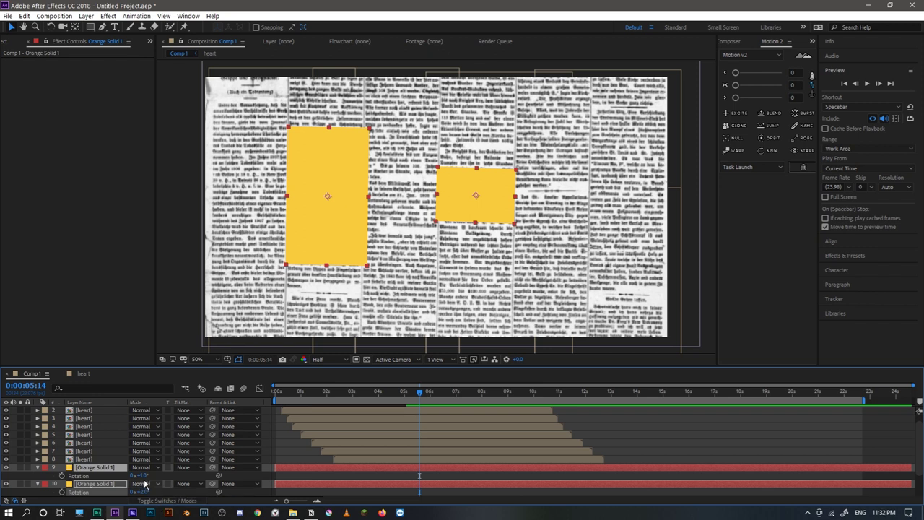
pyautogui.click(143, 468)
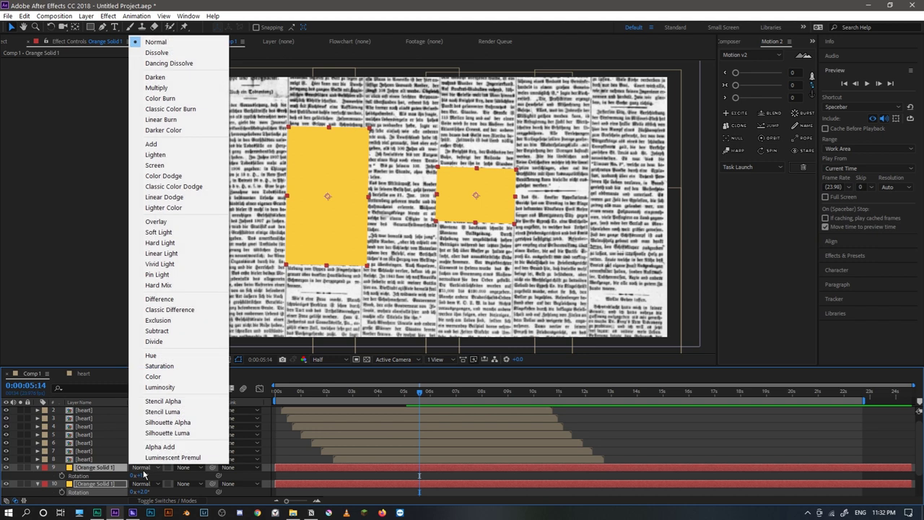
pyautogui.click(160, 232)
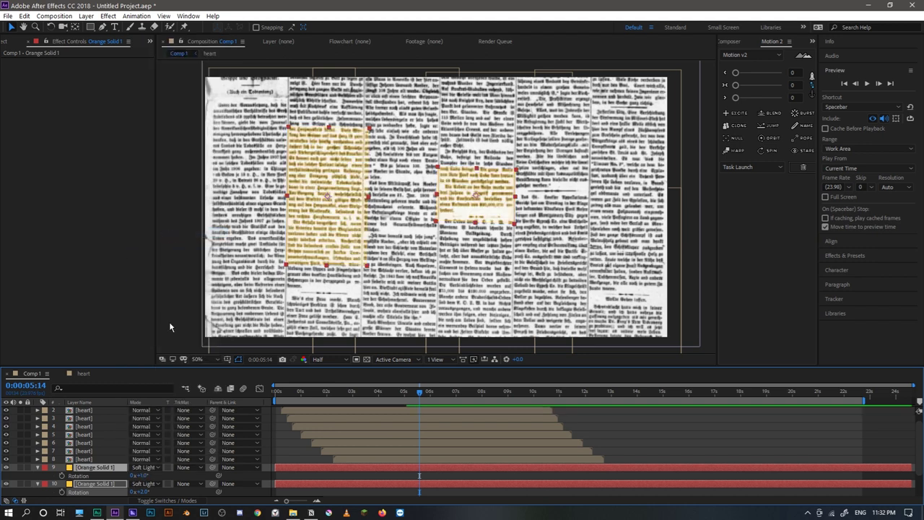
pyautogui.click(144, 468)
pyautogui.click(172, 246)
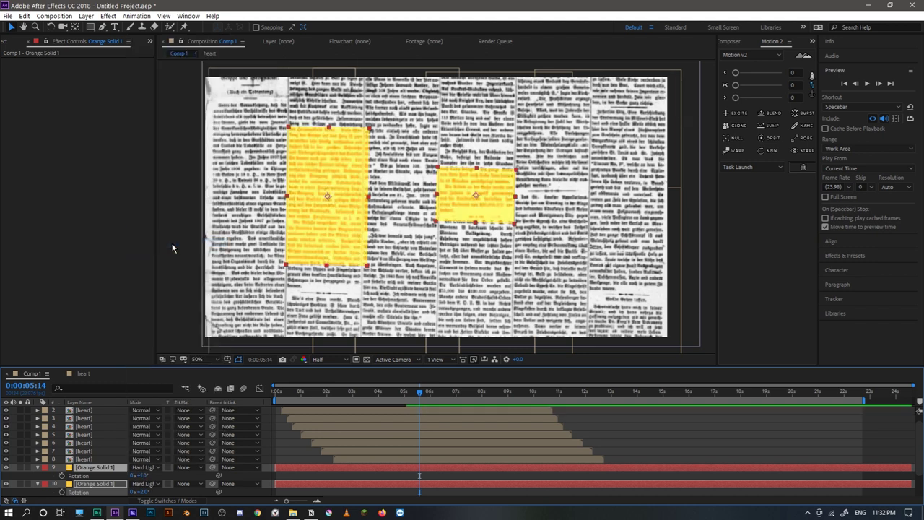
pyautogui.click(306, 177)
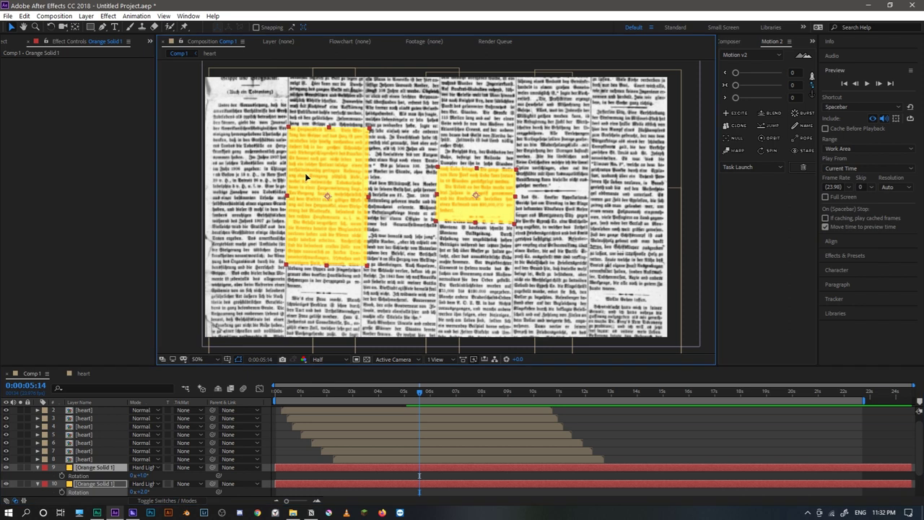
pyautogui.click(37, 467)
pyautogui.click(37, 475)
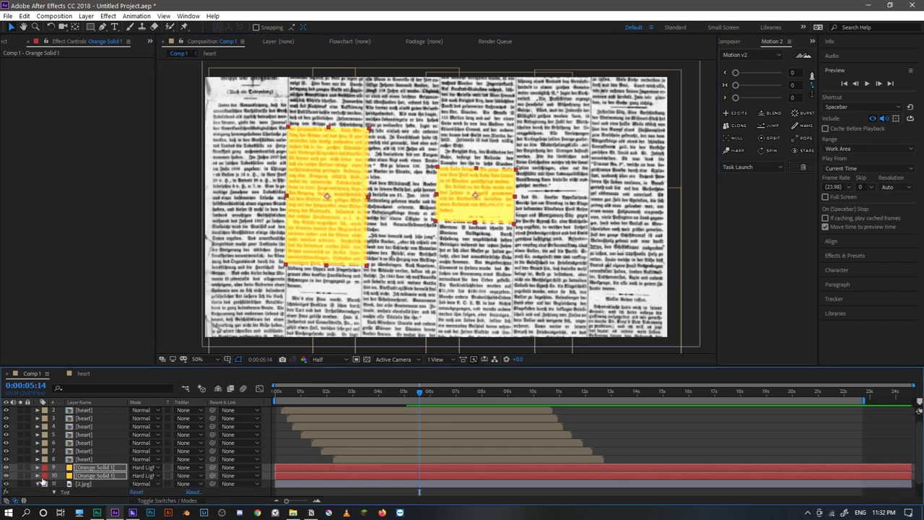
# - Trim the start of both yellow solid layers to just after the 4-second mark and return to 0:00:05:14
pyautogui.scroll(-2, 672, 203)
pyautogui.click(589, 206)
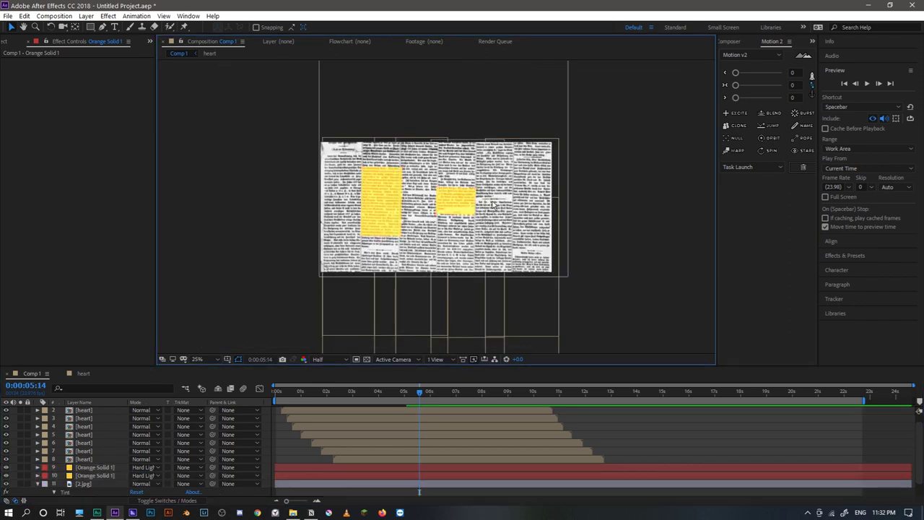
pyautogui.scroll(2, 589, 205)
pyautogui.moveTo(398, 396); pyautogui.dragTo(411, 410)
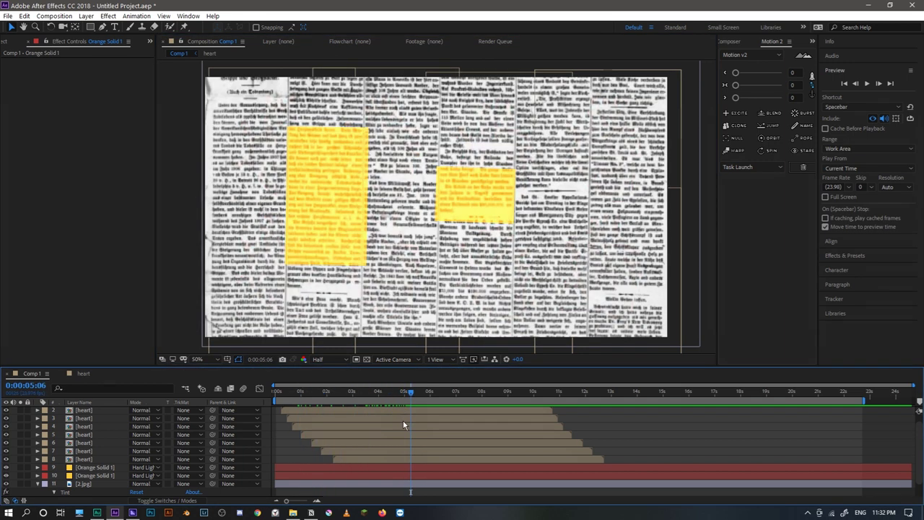
pyautogui.click(392, 468)
pyautogui.keyDown('shift'); pyautogui.click(334, 476); pyautogui.keyUp('shift')
pyautogui.moveTo(279, 471); pyautogui.dragTo(384, 472)
pyautogui.moveTo(411, 400)
pyautogui.mouseDown()
pyautogui.moveTo(387, 397)
pyautogui.moveTo(420, 398)
pyautogui.mouseUp()
pyautogui.click(676, 315)
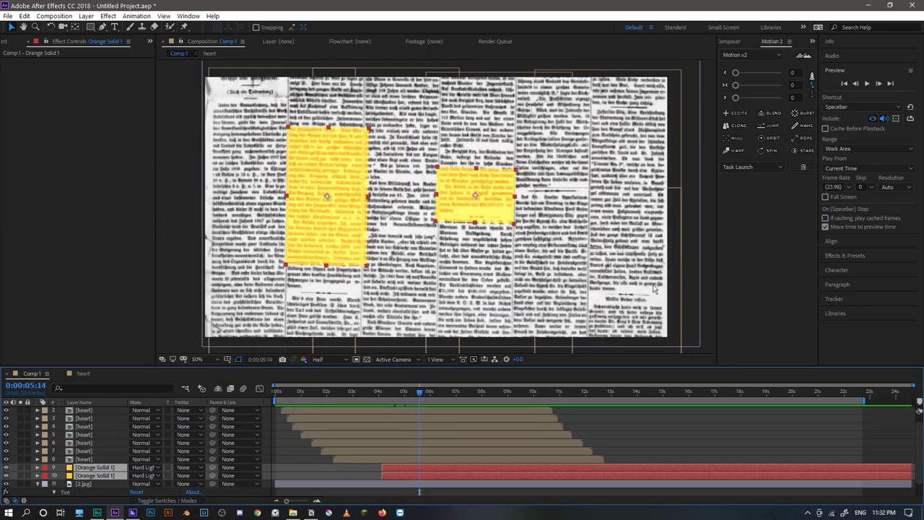
pyautogui.scroll(-2, 654, 271)
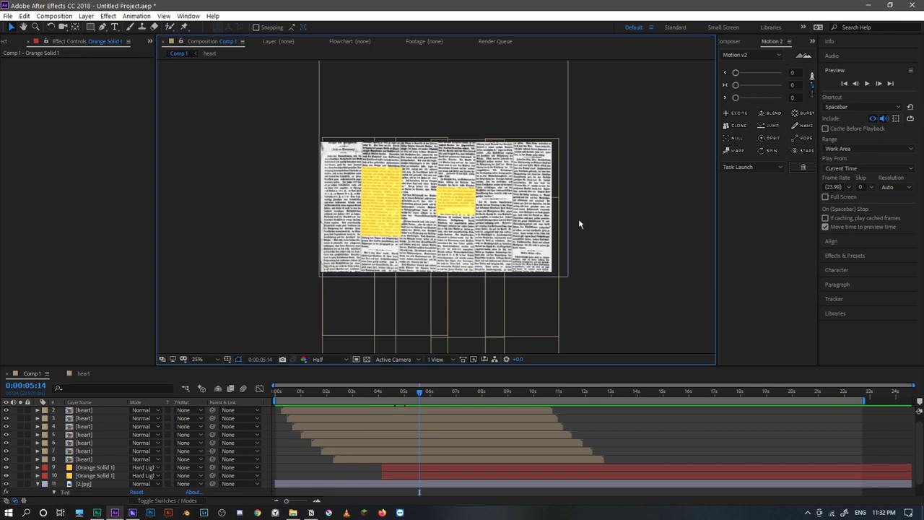
pyautogui.press('.')
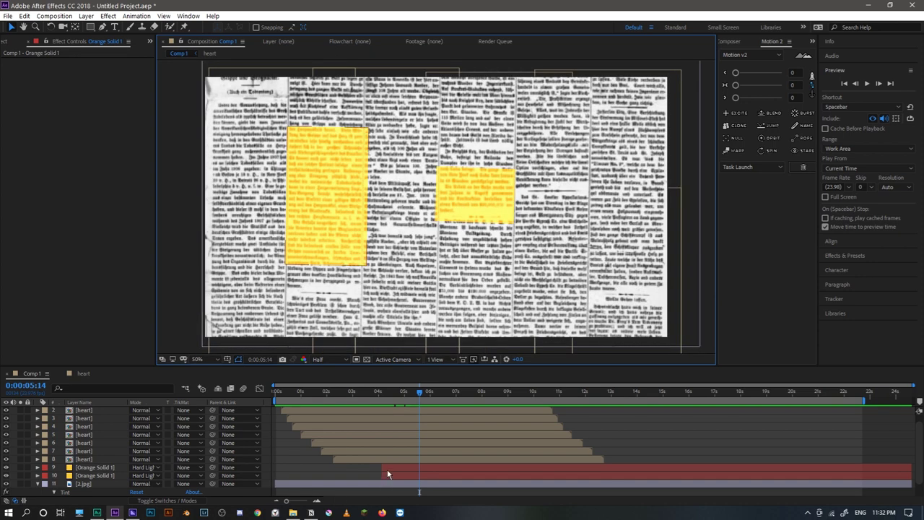
# - Draw a rectangular mask around the whole tall yellow solid and reveal its mask path property
pyautogui.click(387, 469)
pyautogui.click(91, 27)
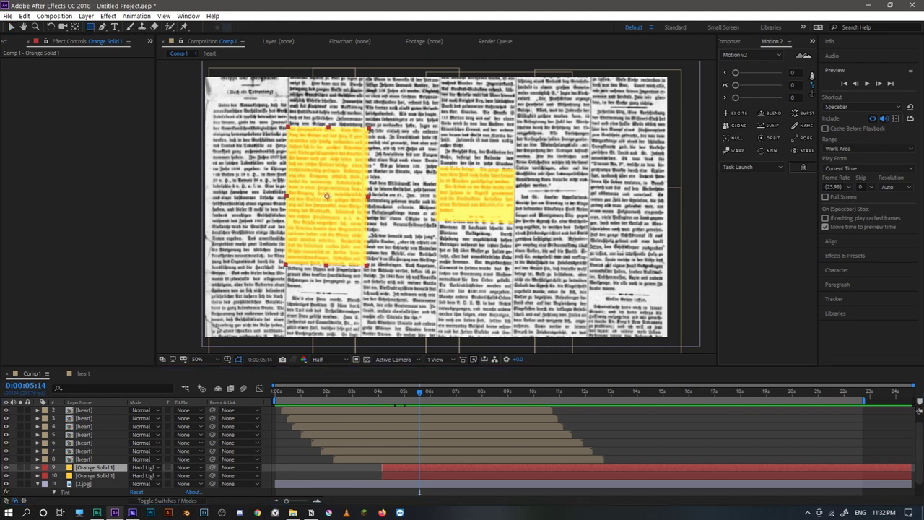
pyautogui.moveTo(262, 101)
pyautogui.mouseDown()
pyautogui.moveTo(377, 223)
pyautogui.moveTo(390, 296)
pyautogui.mouseUp()
pyautogui.scroll(-2, 73, 450)
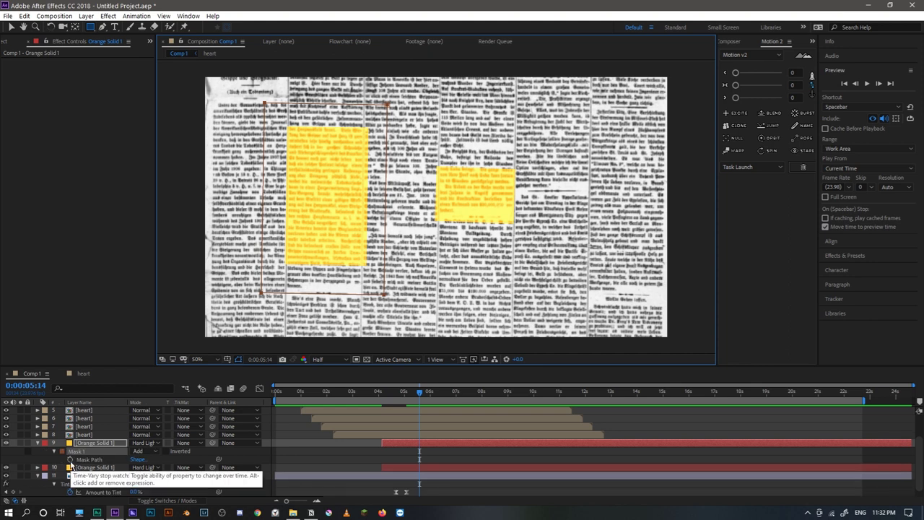
# - Keyframe the tall solid's full-size mask path and place the keyframe at about 0:00:06:15
pyautogui.click(405, 395)
pyautogui.moveTo(404, 397)
pyautogui.mouseDown()
pyautogui.moveTo(387, 397)
pyautogui.moveTo(409, 396)
pyautogui.mouseUp()
pyautogui.moveTo(419, 459); pyautogui.dragTo(447, 460)
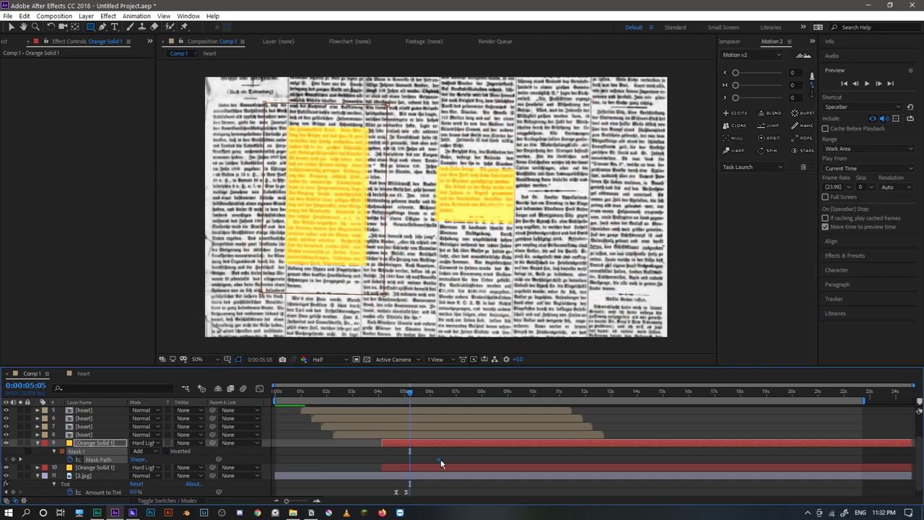
# - At 0:00:05:08, raise the mask's lower edge above the tall solid to hide it, and preview the downward reveal
pyautogui.click(412, 395)
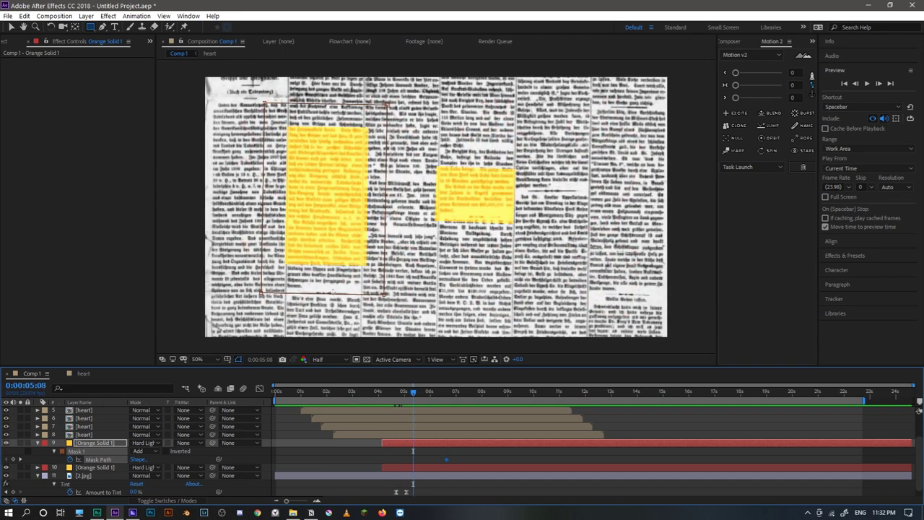
pyautogui.click(11, 28)
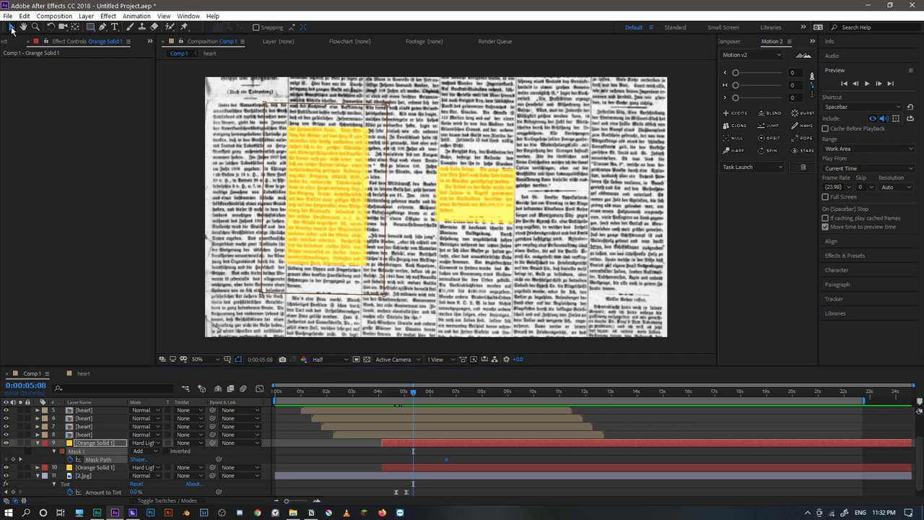
pyautogui.click(346, 296)
pyautogui.moveTo(324, 294); pyautogui.dragTo(349, 128)
pyautogui.press('space')
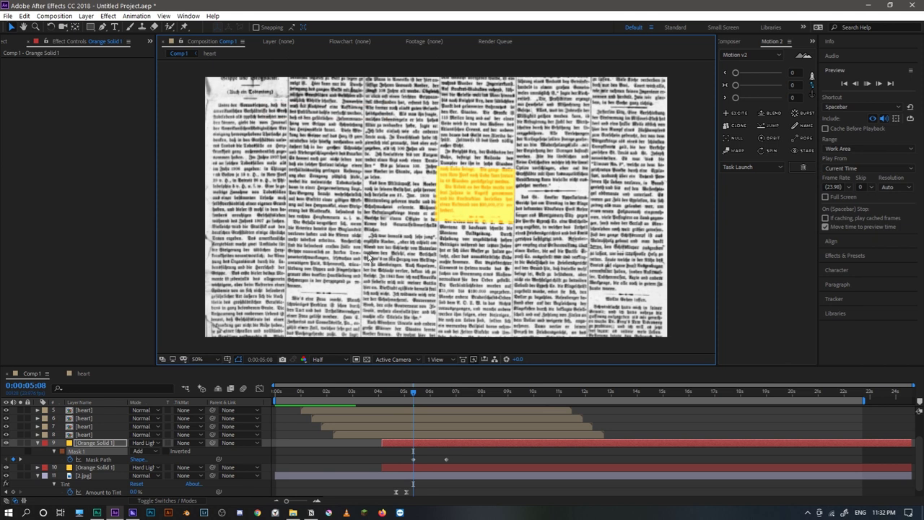
pyautogui.press('space')
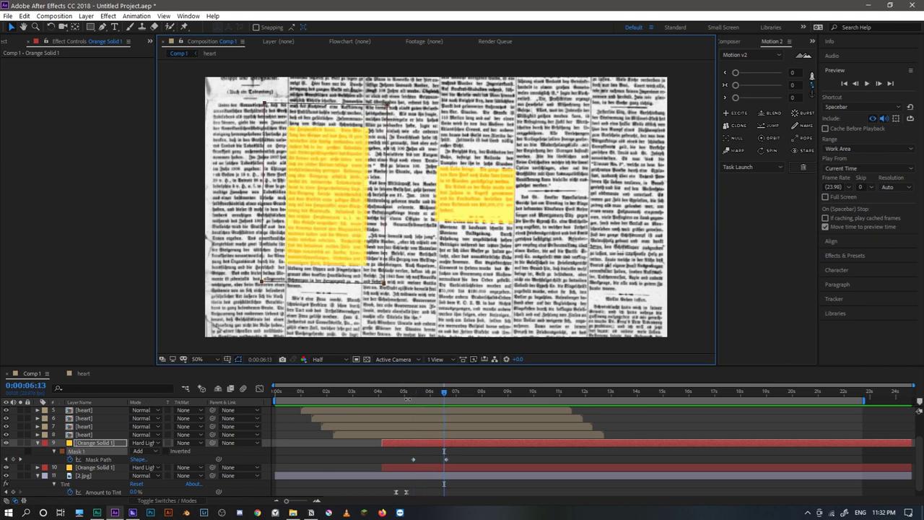
# - Copy the tall solid's animated mask onto the smaller yellow solid with its keyframes starting at 0:00:06:04, and preview both reveals
pyautogui.click(456, 393)
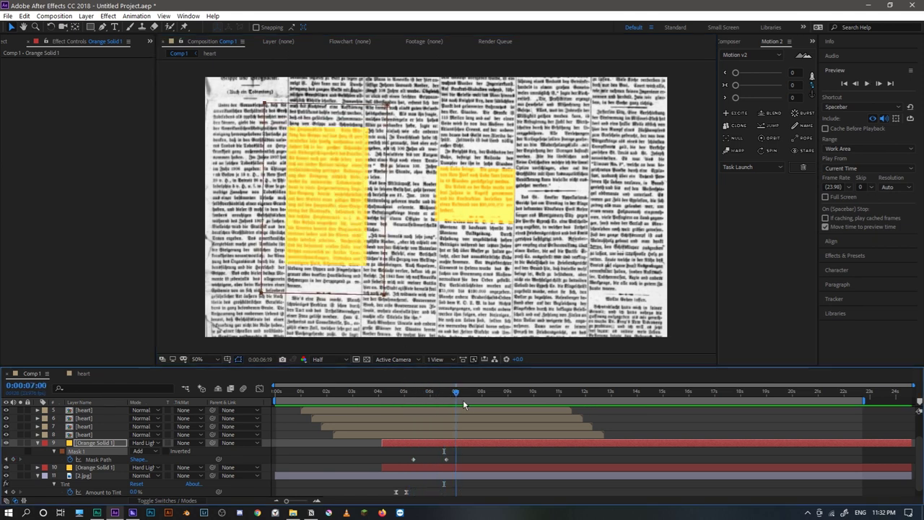
pyautogui.click(451, 467)
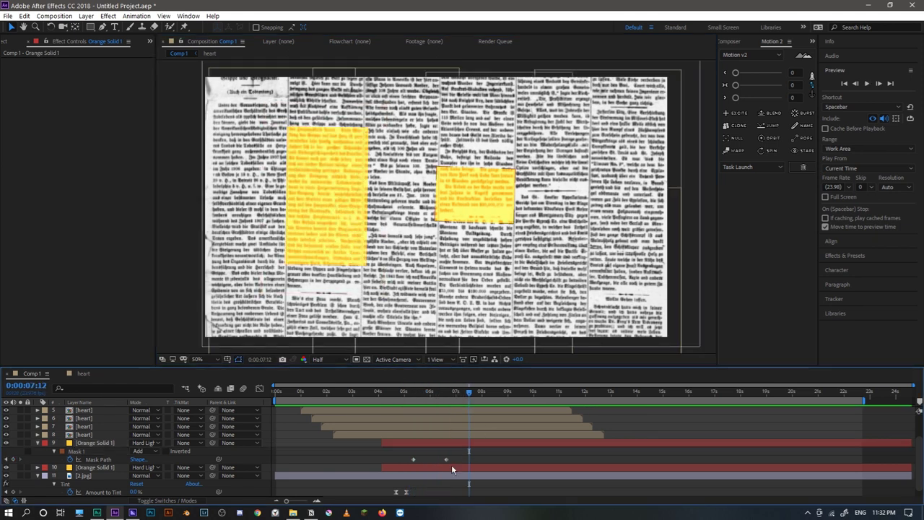
pyautogui.click(436, 399)
pyautogui.moveTo(436, 400); pyautogui.dragTo(434, 400)
pyautogui.click(79, 451)
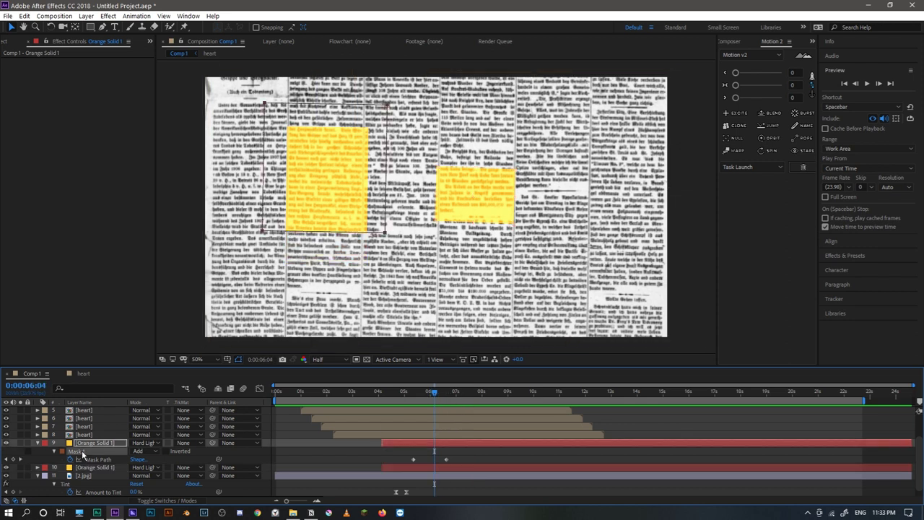
pyautogui.click(409, 467)
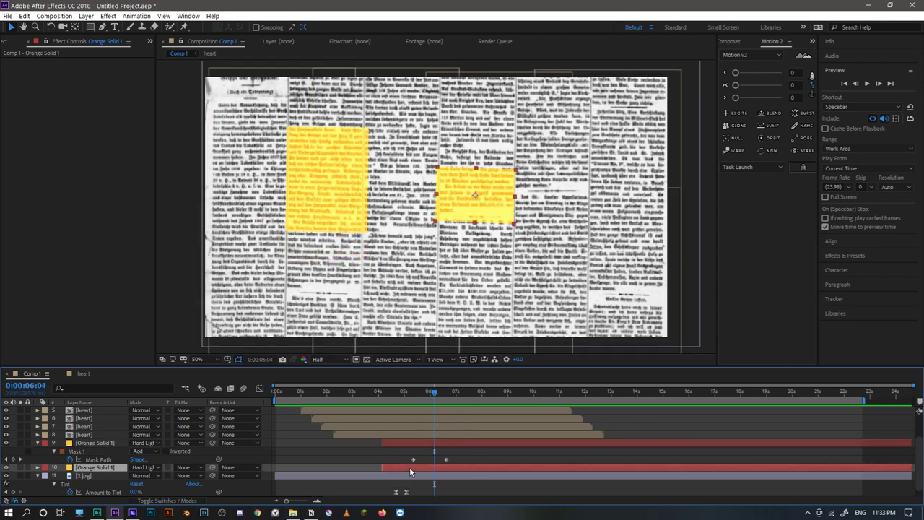
pyautogui.moveTo(434, 397); pyautogui.dragTo(376, 419)
pyautogui.press('space')
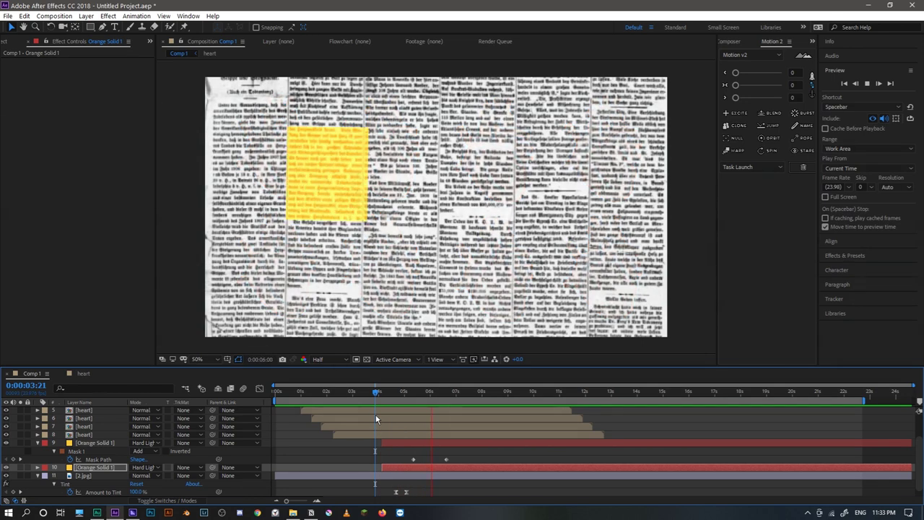
pyautogui.press('space')
# - Apply Easy Ease to the mask path keyframes of both yellow solids, and collapse the solids' and 2.jpg's properties
pyautogui.click(391, 444)
pyautogui.keyDown('ctrl'); pyautogui.click(405, 468); pyautogui.keyUp('ctrl')
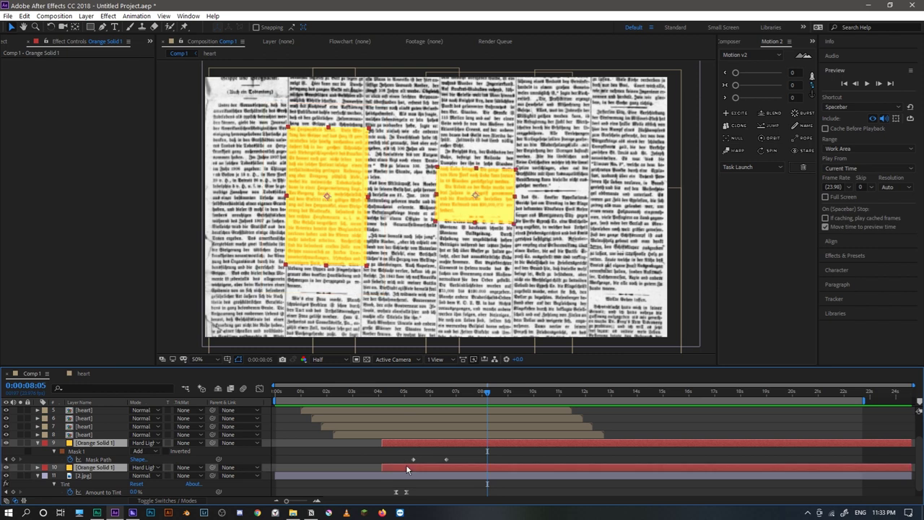
pyautogui.press('m')
pyautogui.hotkey('shift', 'p')
pyautogui.hotkey('shift', 's')
pyautogui.hotkey('shift', 'r')
pyautogui.scroll(-1, 398, 459)
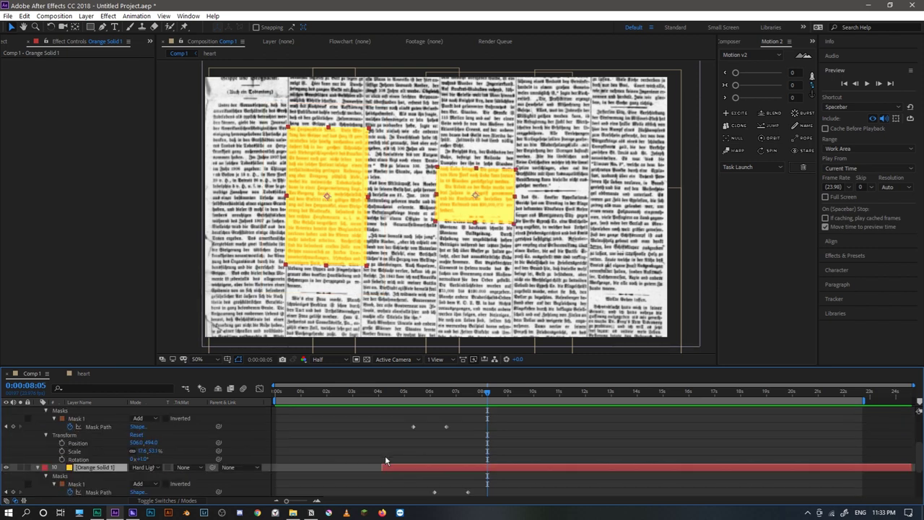
pyautogui.moveTo(401, 423); pyautogui.dragTo(482, 497)
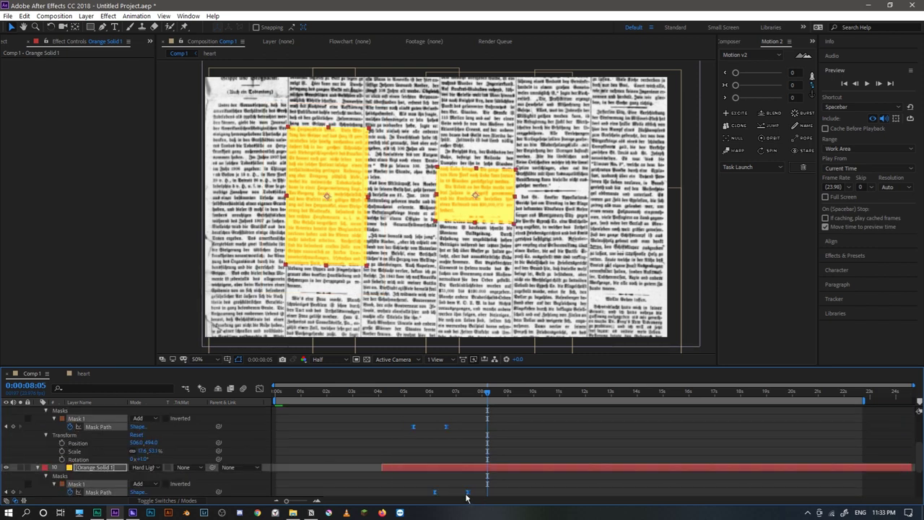
pyautogui.scroll(1, 78, 452)
pyautogui.hotkey('ctrl', '`')
pyautogui.click(39, 467)
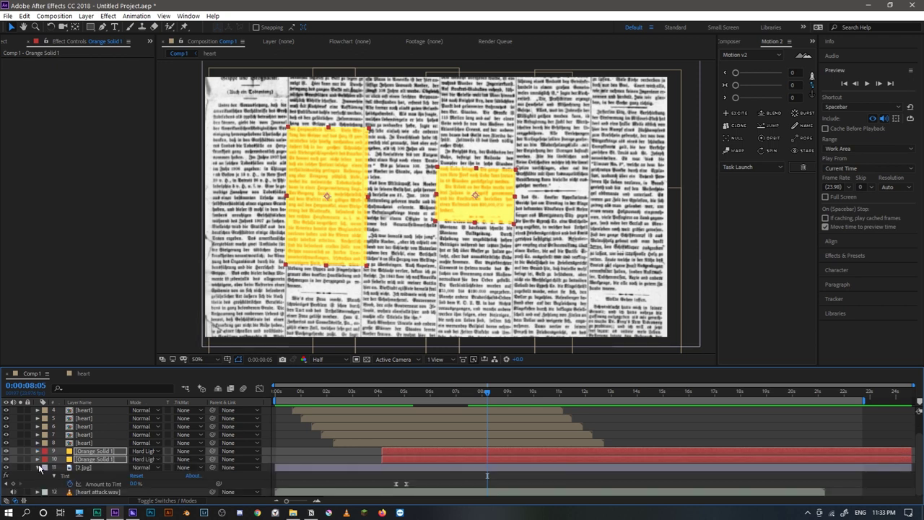
pyautogui.click(39, 467)
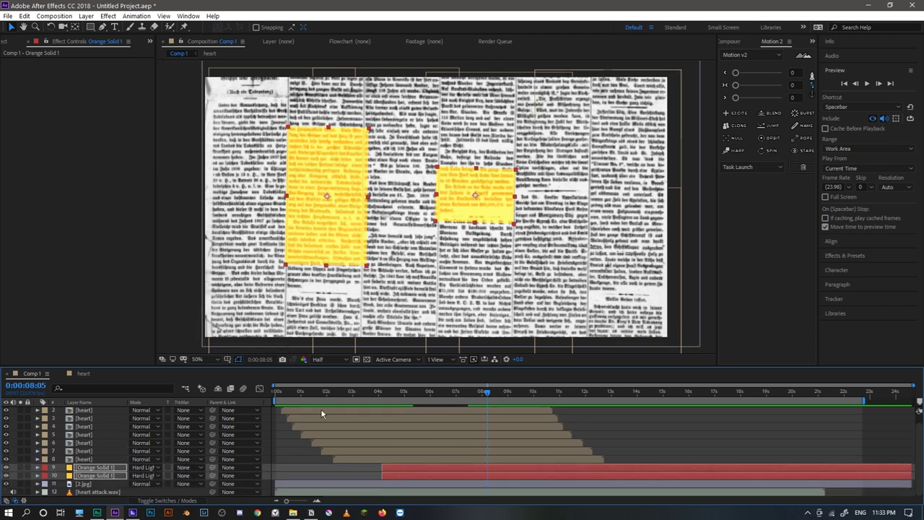
# - Trim the ends of all eight heart layers to 0:00:08:19 and preview the section around the cut
pyautogui.moveTo(458, 397); pyautogui.dragTo(503, 401)
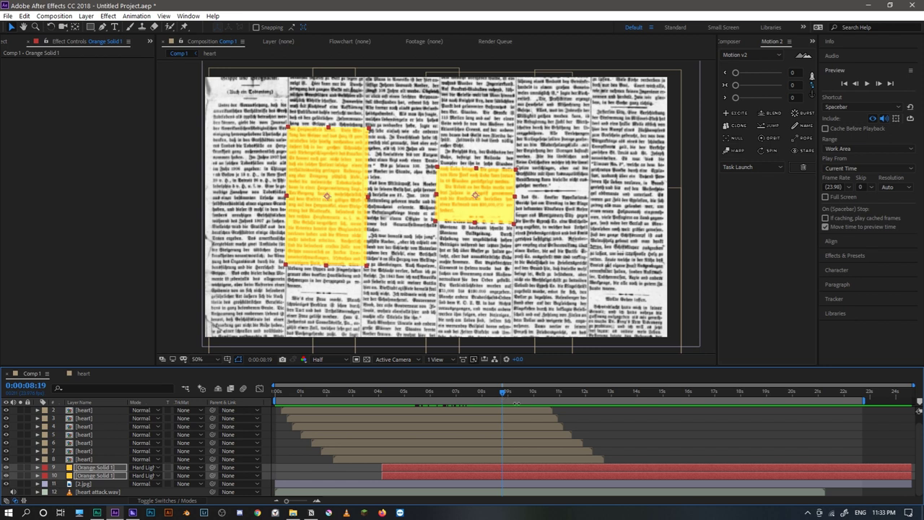
pyautogui.click(513, 458)
pyautogui.scroll(1, 514, 448)
pyautogui.keyDown('shift'); pyautogui.click(514, 414); pyautogui.keyUp('shift')
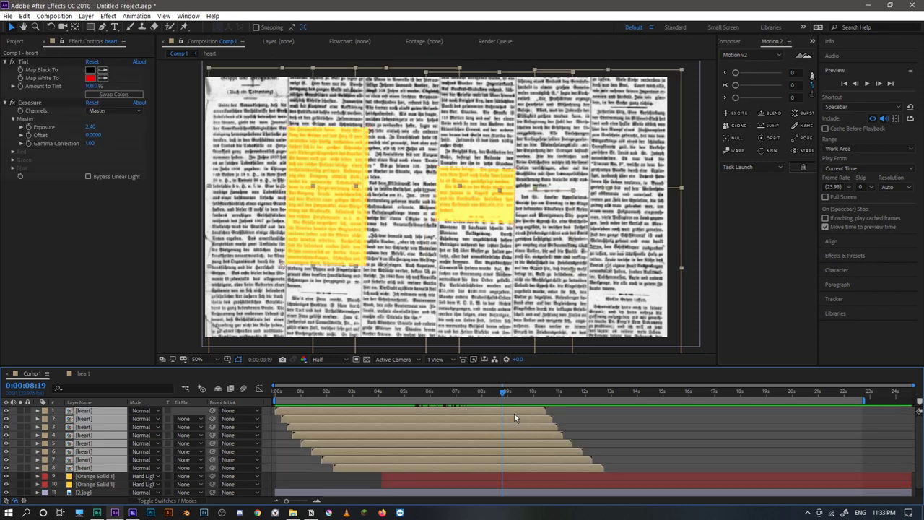
pyautogui.hotkey('alt', ']')
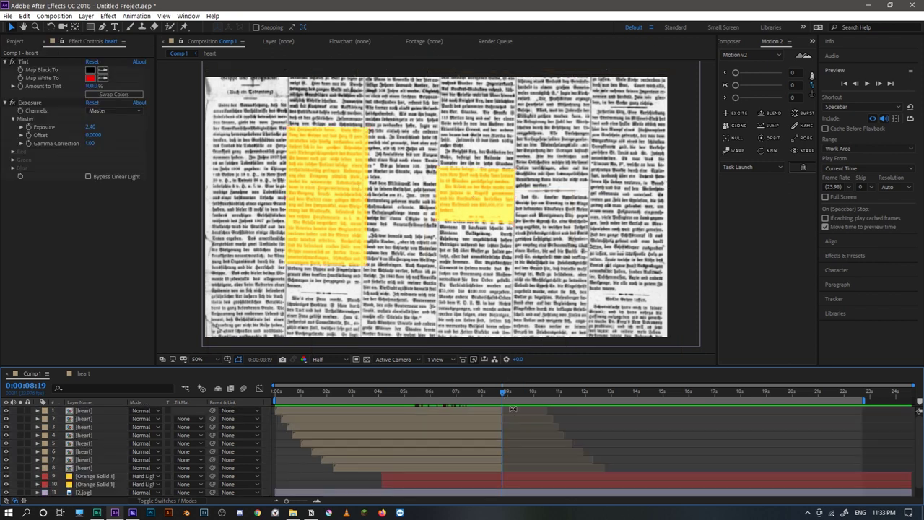
pyautogui.moveTo(503, 396); pyautogui.dragTo(474, 396)
pyautogui.press('space')
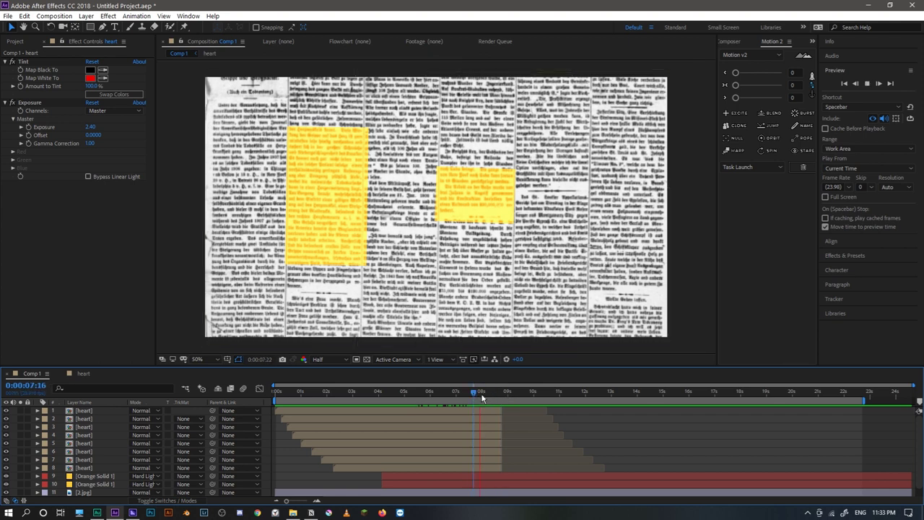
pyautogui.click(538, 397)
pyautogui.moveTo(537, 397); pyautogui.dragTo(477, 397)
pyautogui.press('space')
# - Fade both yellow solids and 2.jpg from 100% opacity at 0:00:08:04 to 0% at 0:00:08:18, and preview the fade
pyautogui.click(486, 395)
pyautogui.click(504, 476)
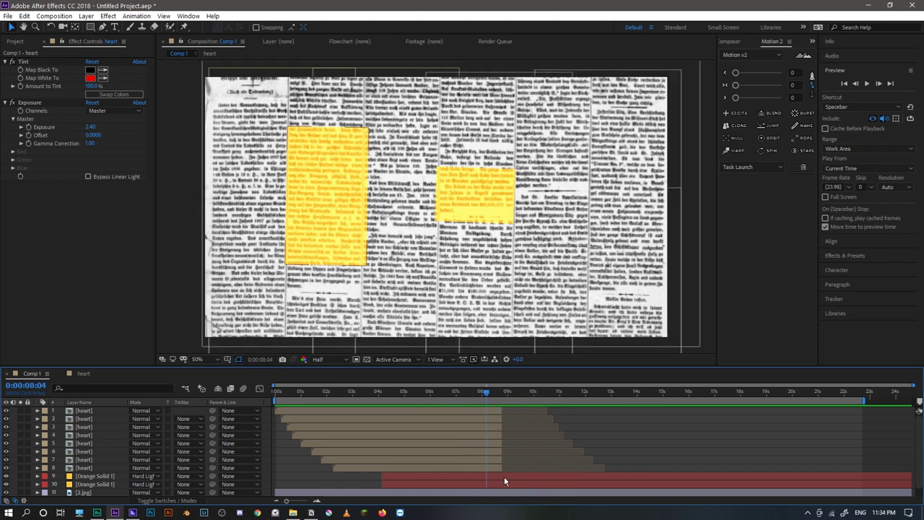
pyautogui.scroll(-1, 500, 484)
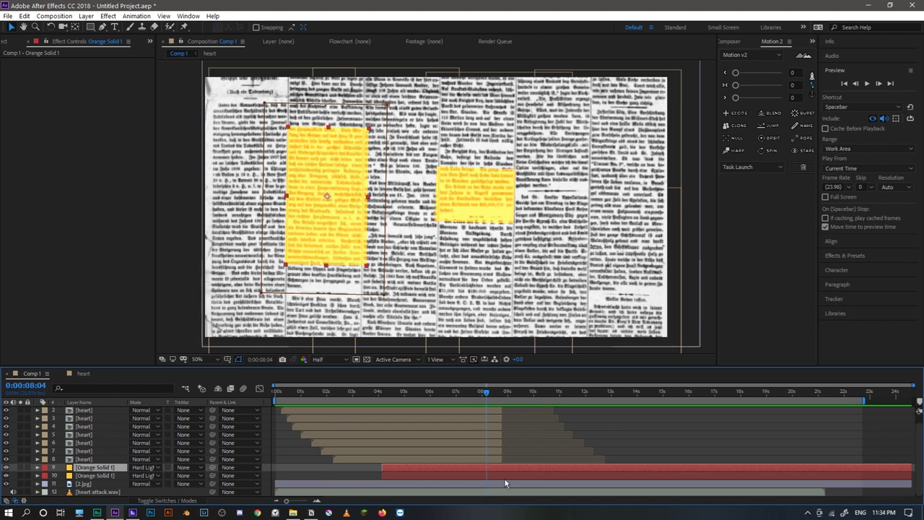
pyautogui.keyDown('shift'); pyautogui.click(506, 484); pyautogui.keyUp('shift')
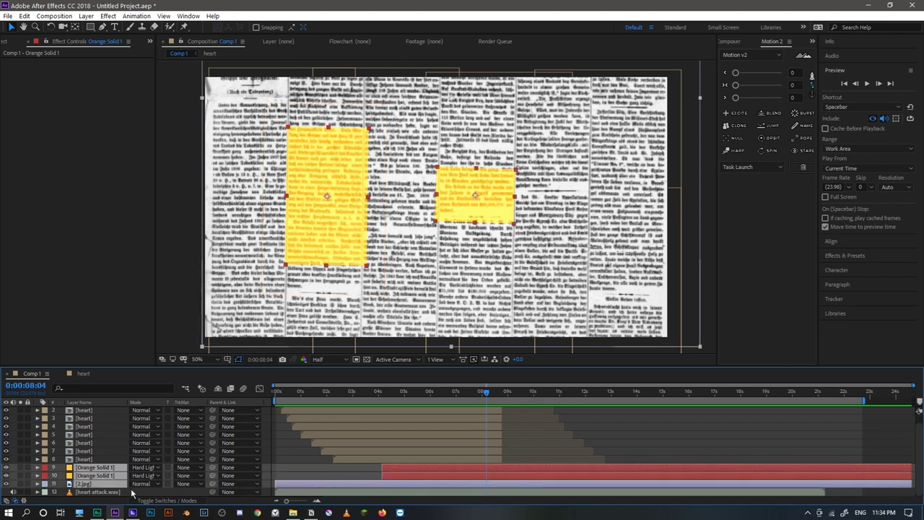
pyautogui.press('t')
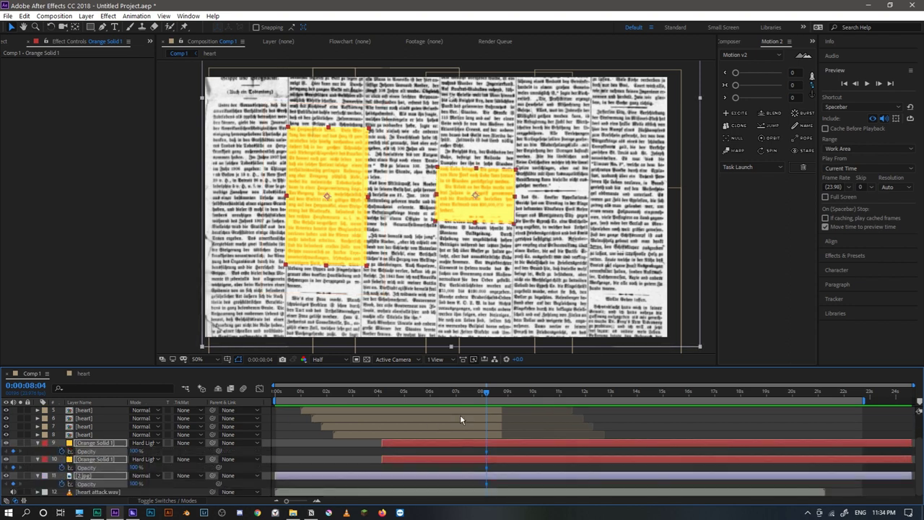
pyautogui.moveTo(485, 394); pyautogui.dragTo(502, 394)
pyautogui.moveTo(141, 461); pyautogui.dragTo(108, 467)
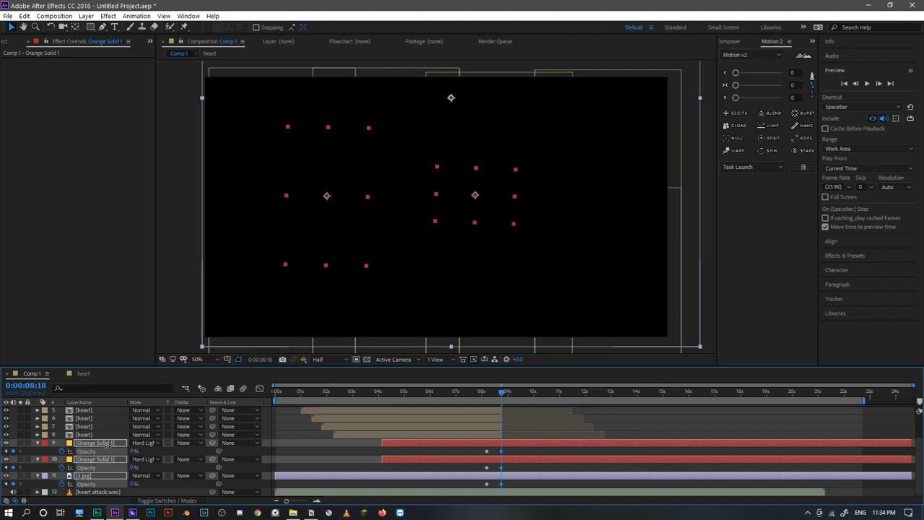
pyautogui.moveTo(491, 396); pyautogui.dragTo(481, 394)
pyautogui.press('space')
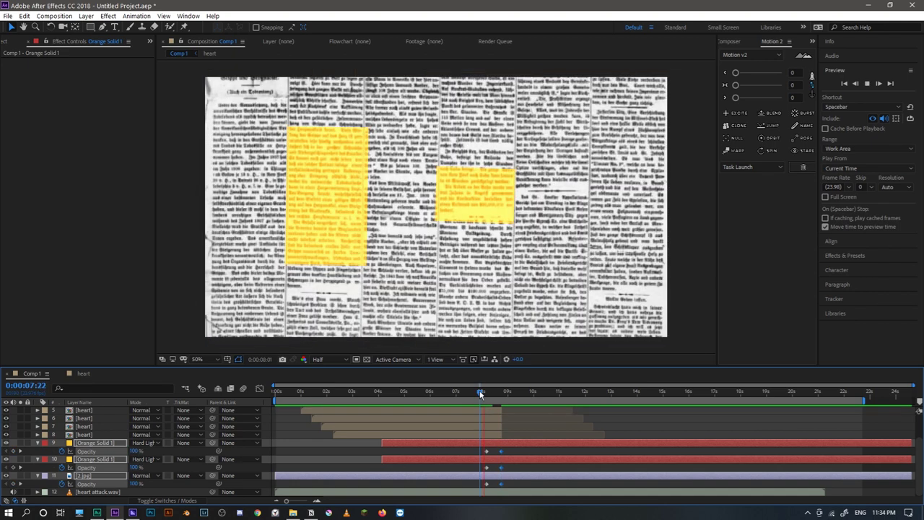
pyautogui.press('space')
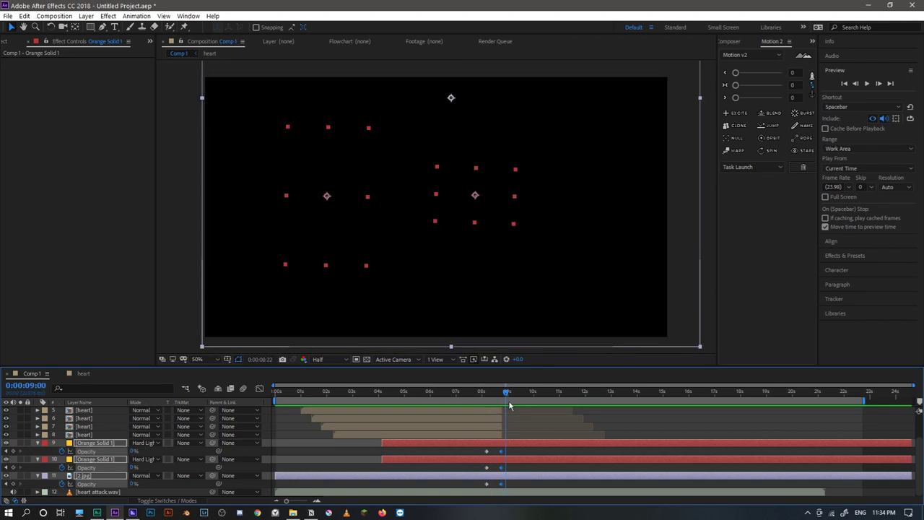
# - Check the thumbnails of the imported project images, ending with 3.jpg
pyautogui.click(11, 42)
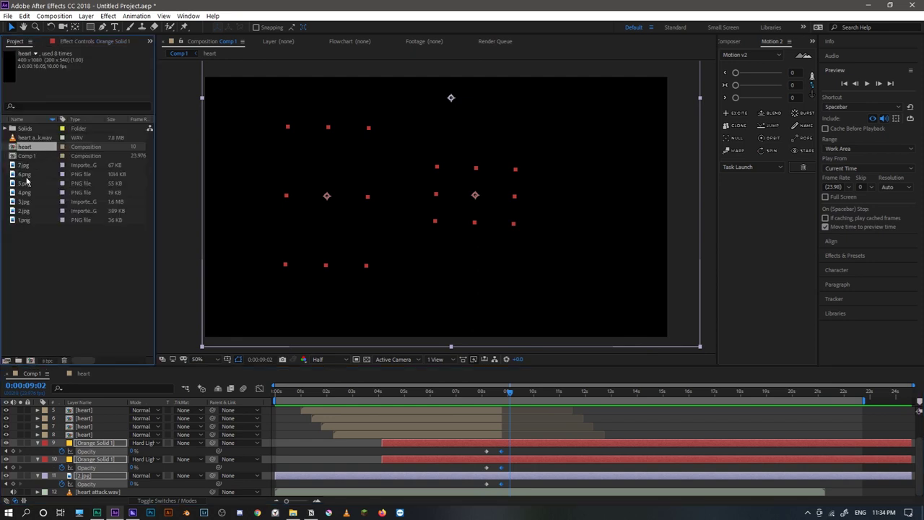
pyautogui.click(26, 183)
pyautogui.click(26, 193)
pyautogui.click(27, 202)
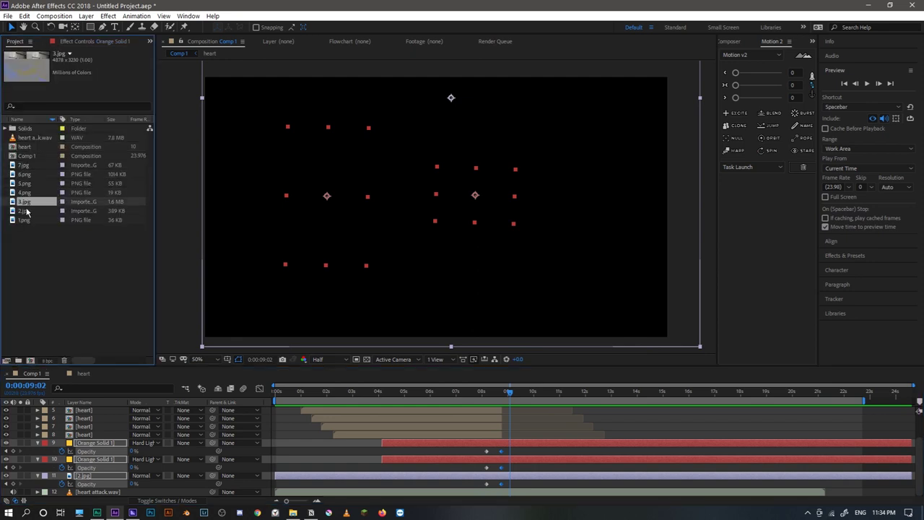
pyautogui.click(26, 211)
pyautogui.click(24, 205)
# - Switch to the PROJECT FILES folder, open 3.jpg in Paint, and save a JPEG copy named 3.jpg to the Desktop
pyautogui.click(292, 513)
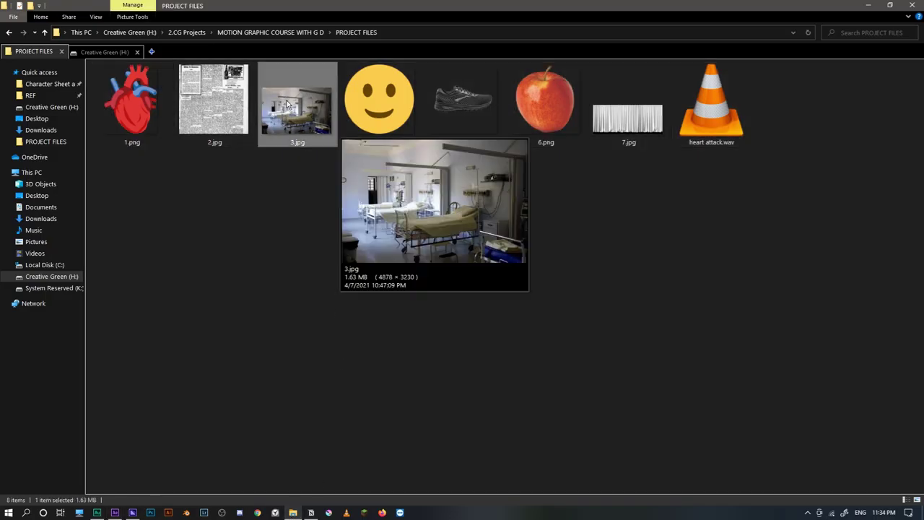
pyautogui.rightClick(288, 103)
pyautogui.click(196, 165)
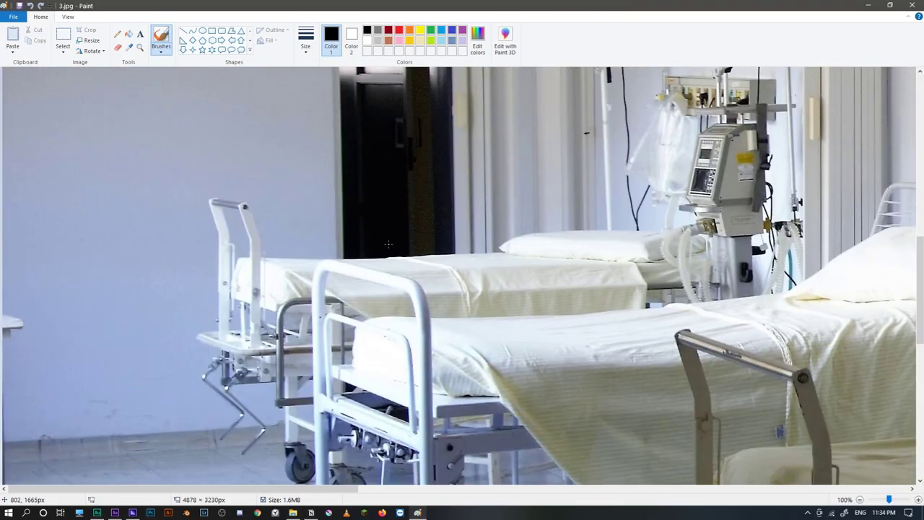
pyautogui.scroll(-2, 388, 244)
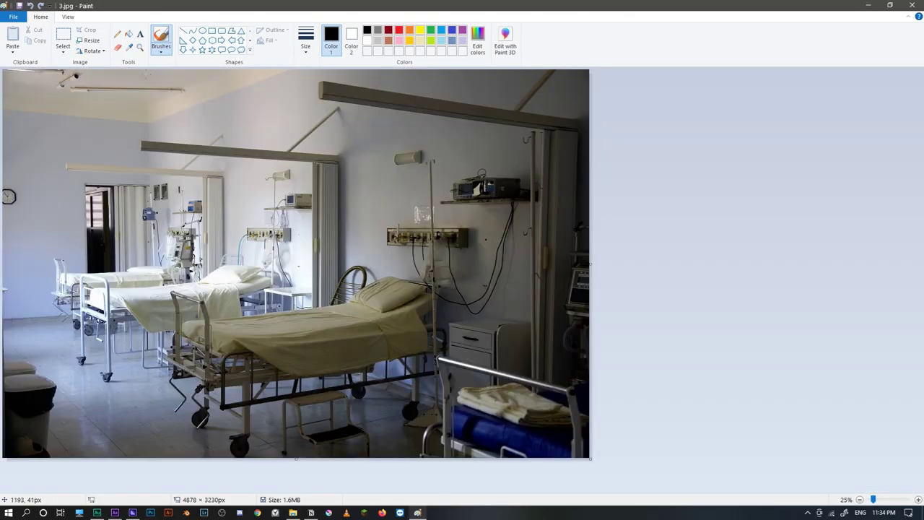
pyautogui.click(13, 16)
pyautogui.moveTo(101, 99)
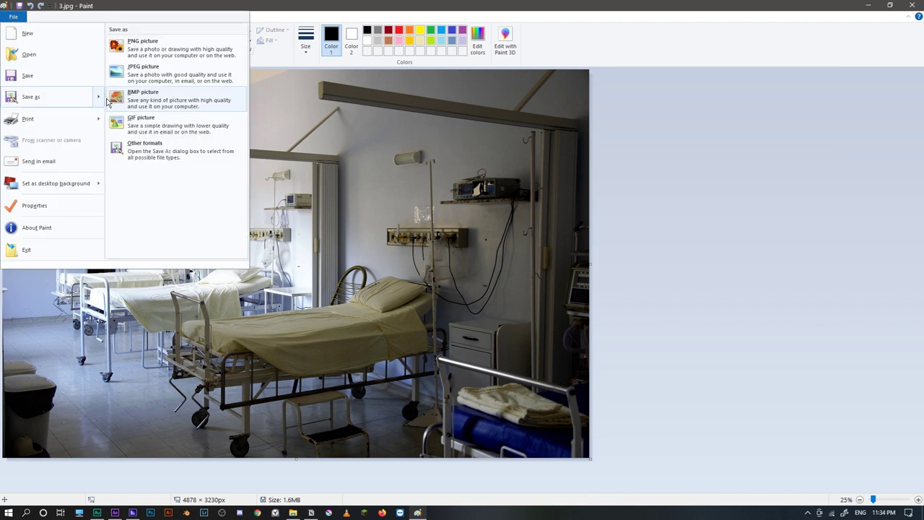
pyautogui.click(141, 82)
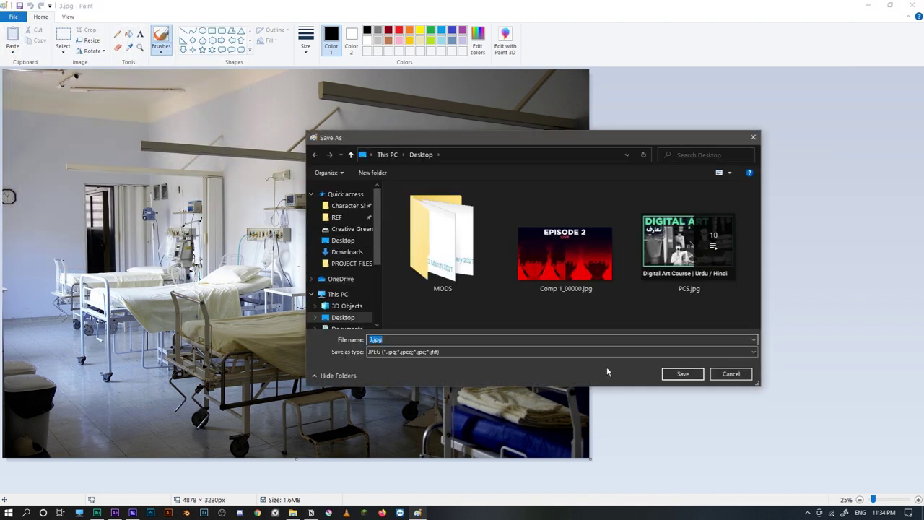
pyautogui.click(683, 373)
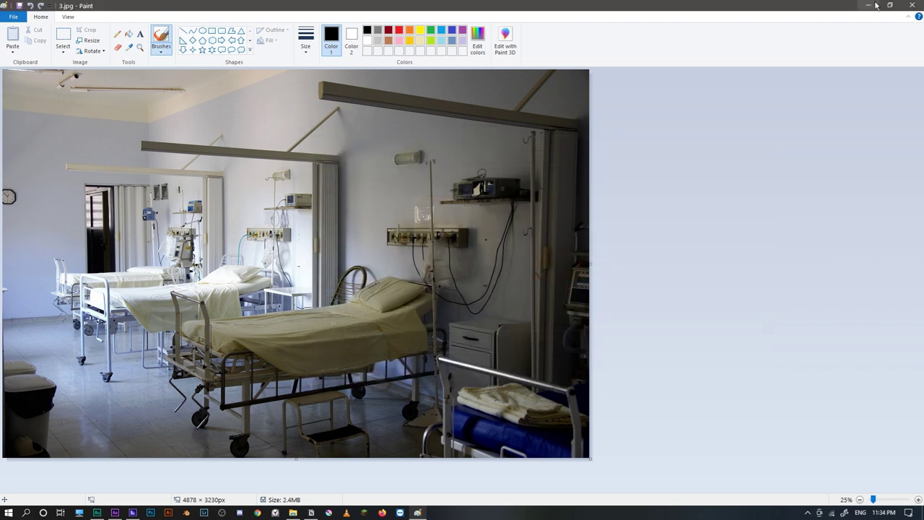
# - Minimize the open windows and import the Desktop copy of 3.jpg into the After Effects project
pyautogui.click(870, 6)
pyautogui.click(870, 6)
pyautogui.click(870, 6)
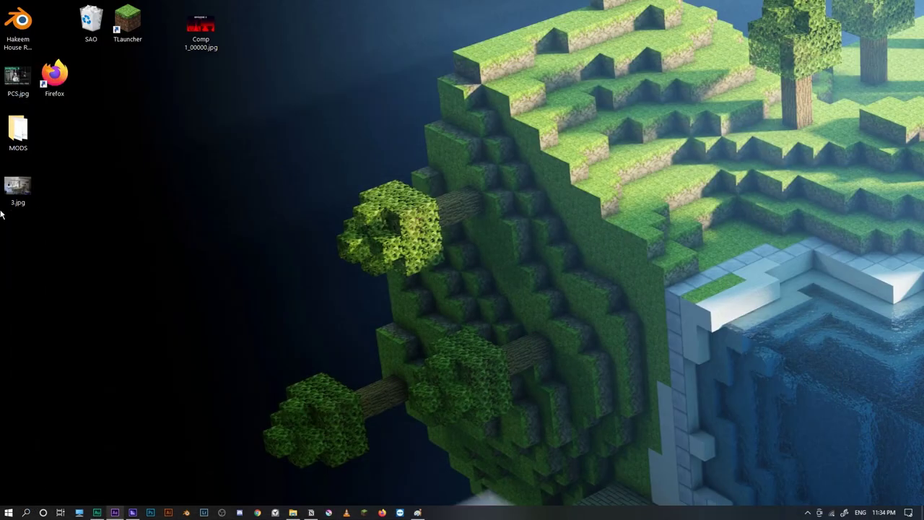
pyautogui.click(97, 513)
pyautogui.click(116, 513)
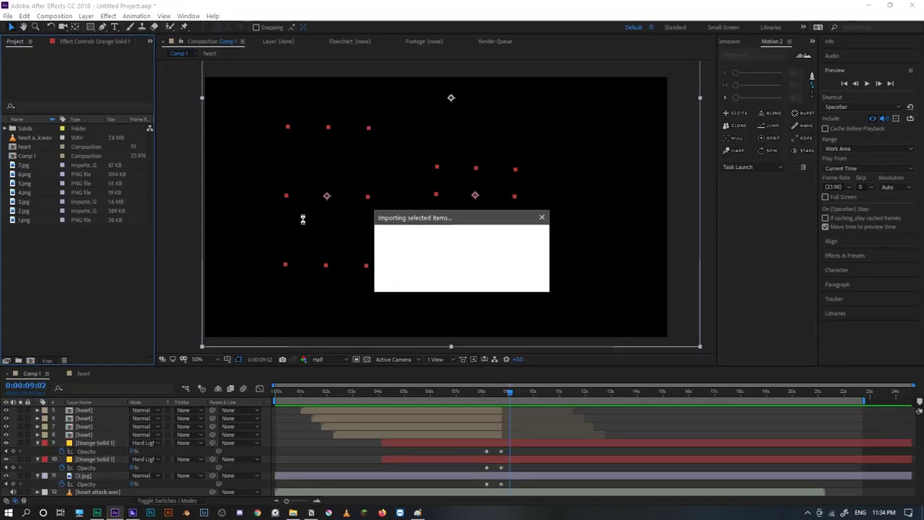
# - Add the new 3.jpg to Comp 1, scaling and positioning it so its left edge meets the frame's and the rest extends past the right
pyautogui.press(',')
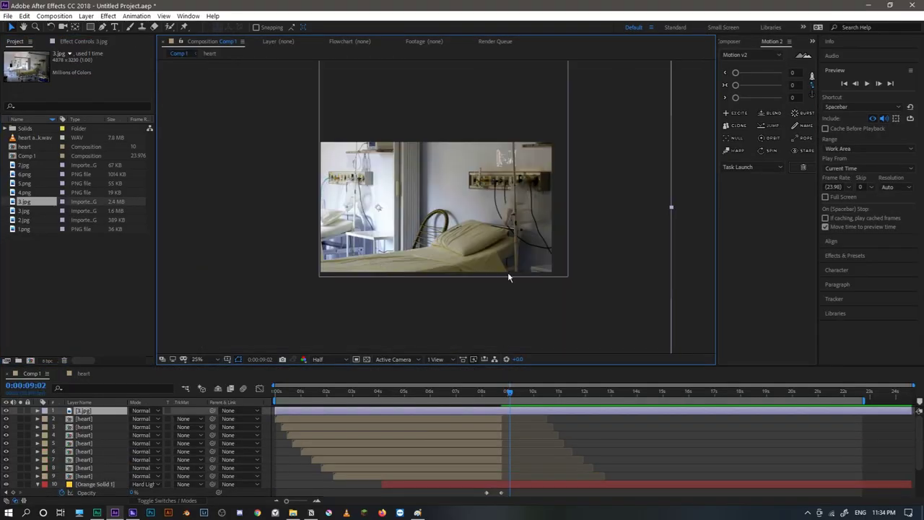
pyautogui.press(',')
pyautogui.moveTo(553, 307); pyautogui.dragTo(502, 320)
pyautogui.press('.')
pyautogui.moveTo(433, 217); pyautogui.dragTo(508, 239)
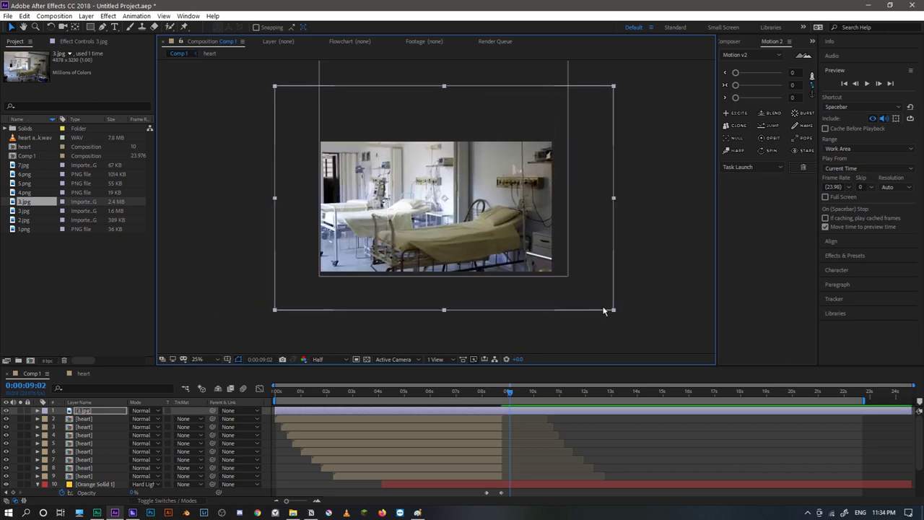
pyautogui.moveTo(614, 312); pyautogui.dragTo(578, 296)
pyautogui.moveTo(470, 203)
pyautogui.mouseDown()
pyautogui.moveTo(471, 215)
pyautogui.moveTo(477, 211)
pyautogui.mouseUp()
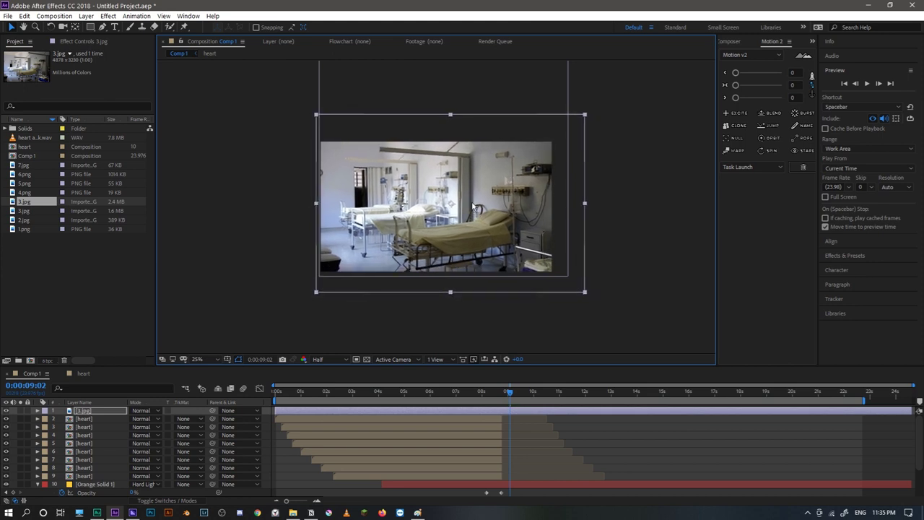
pyautogui.moveTo(586, 208); pyautogui.dragTo(615, 220)
pyautogui.moveTo(388, 204); pyautogui.dragTo(421, 211)
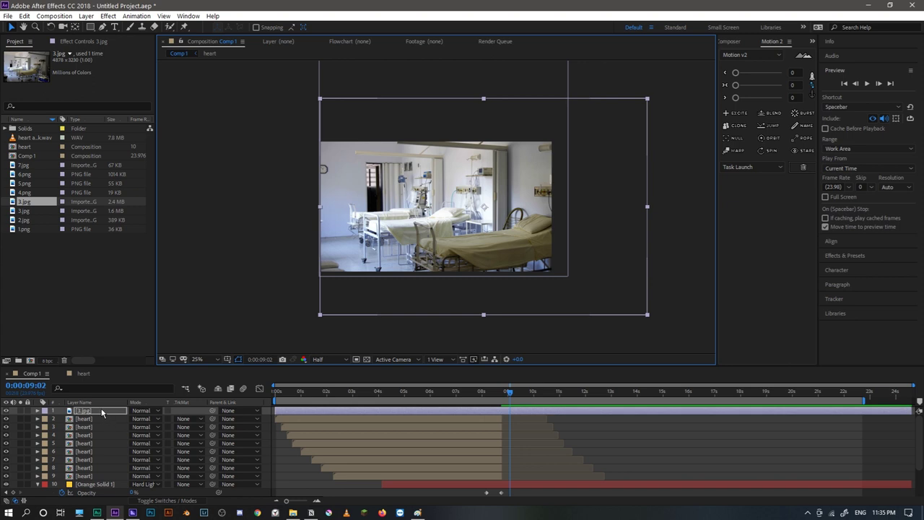
# - Move the 3.jpg layer beneath 2.jpg, just above heart attack.wav, and go to about 0:00:08:01
pyautogui.scroll(-2, 118, 493)
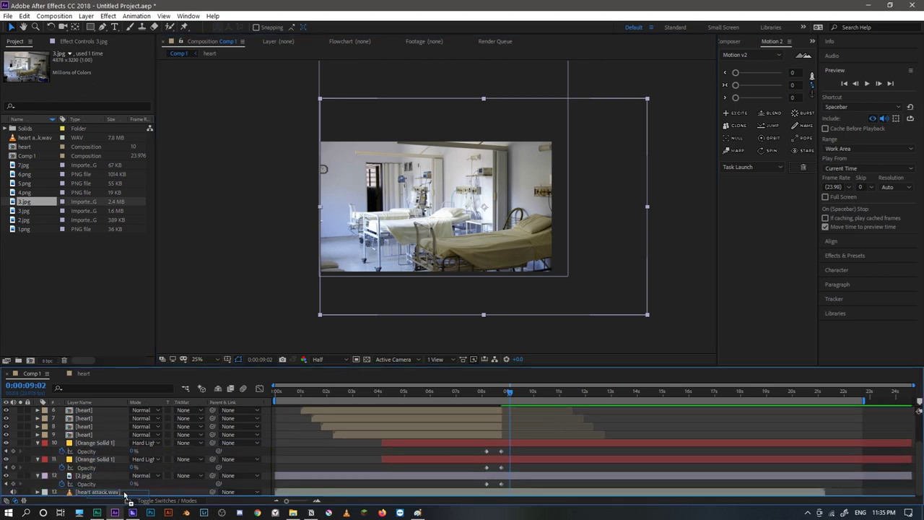
pyautogui.moveTo(507, 394); pyautogui.dragTo(483, 418)
pyautogui.click(630, 260)
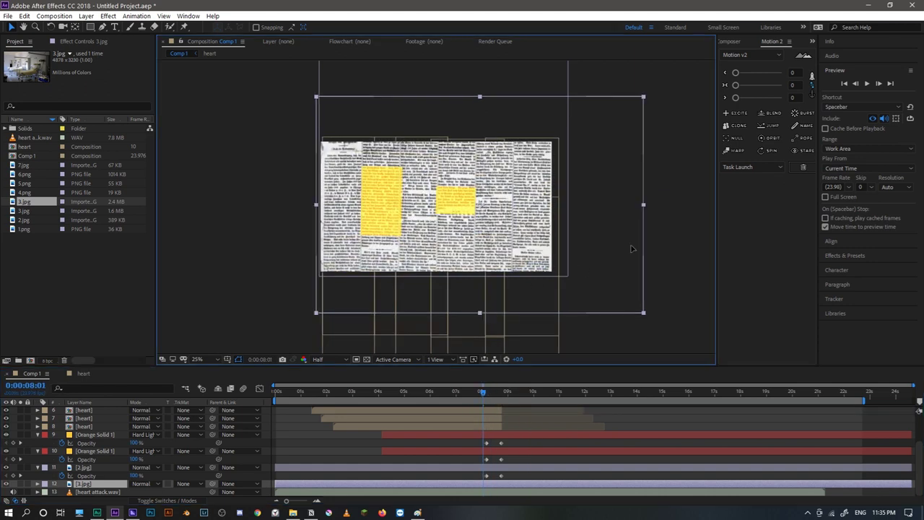
# - Keyframe 3.jpg's position from 0:00:08:01 to 0:00:17:18 so the image slides left, and apply Easy Ease to the keyframes
pyautogui.click(482, 390)
pyautogui.press('p')
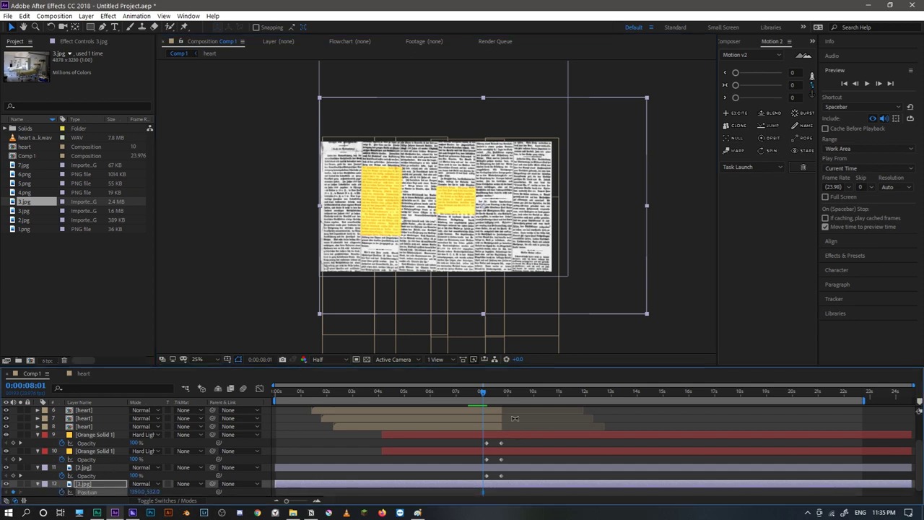
pyautogui.moveTo(524, 396); pyautogui.dragTo(735, 405)
pyautogui.moveTo(615, 240); pyautogui.dragTo(532, 247)
pyautogui.moveTo(471, 494); pyautogui.dragTo(748, 474)
pyautogui.press('F9')
# - Collapse the properties of 2.jpg, 3.jpg and the upper yellow solid, and preview the transition into the hospital image
pyautogui.click(33, 468)
pyautogui.click(35, 468)
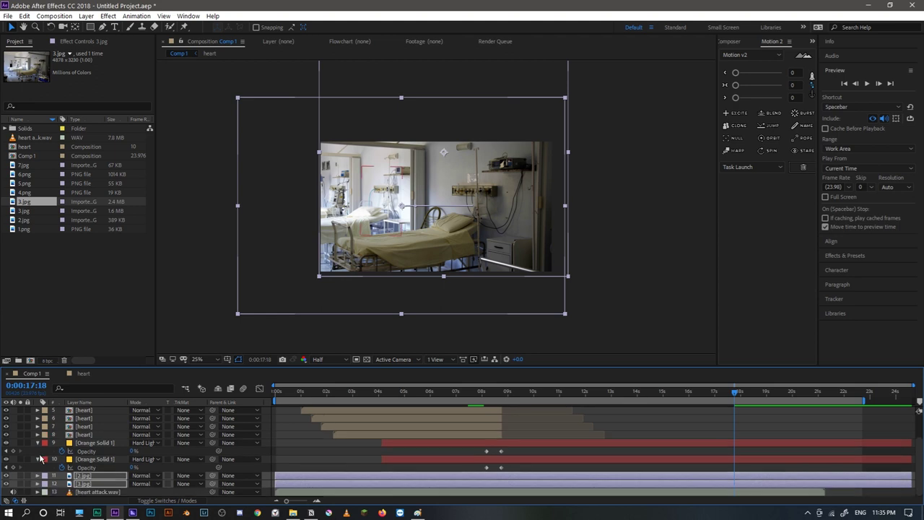
pyautogui.click(35, 449)
pyautogui.click(37, 443)
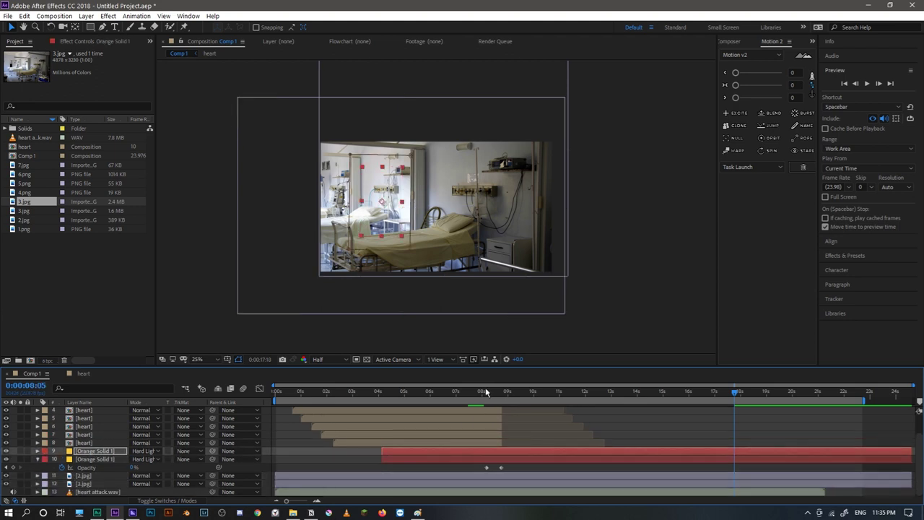
pyautogui.click(484, 392)
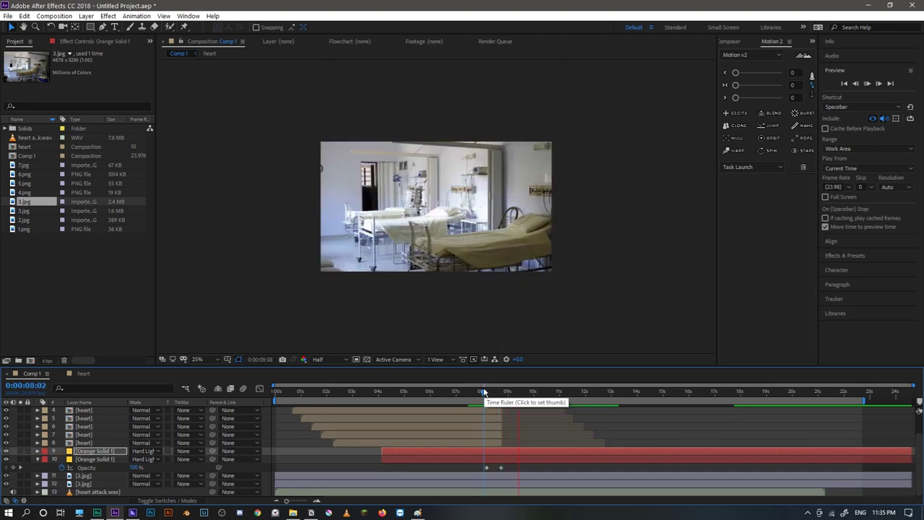
pyautogui.moveTo(484, 391); pyautogui.dragTo(477, 391)
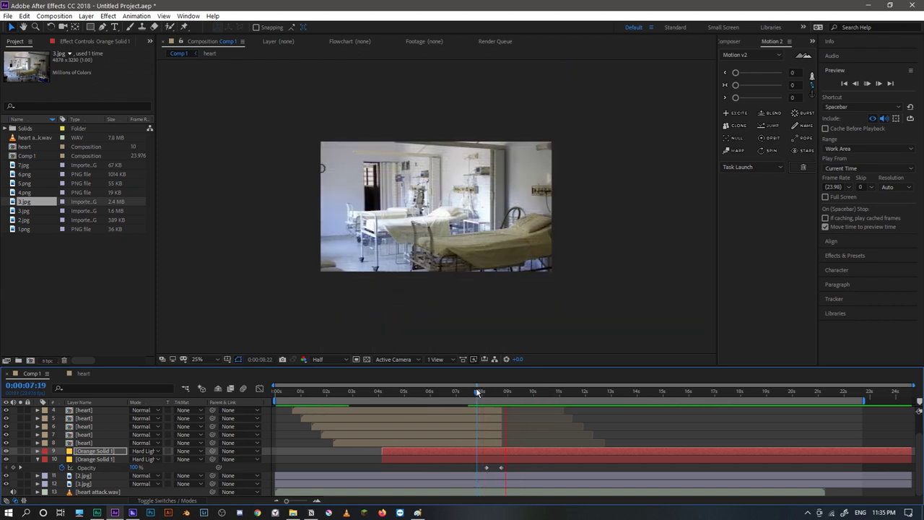
pyautogui.moveTo(482, 391); pyautogui.dragTo(531, 391)
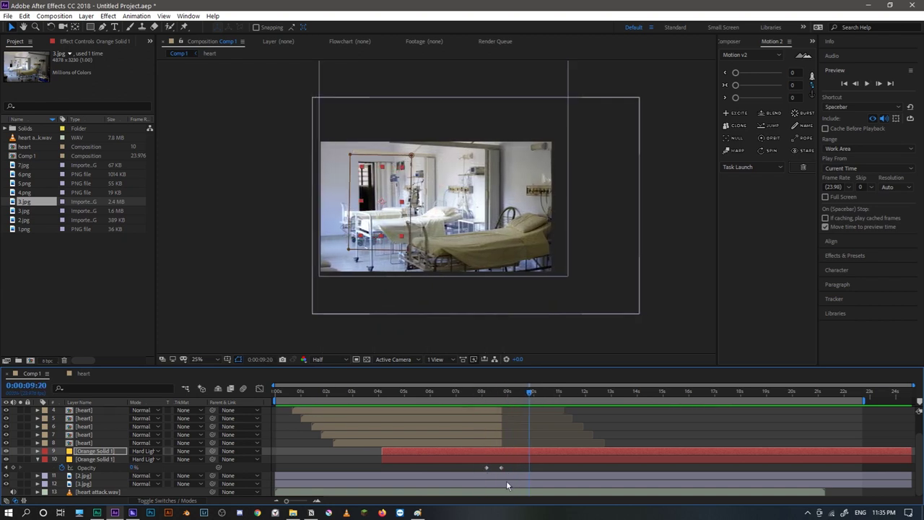
pyautogui.click(507, 479)
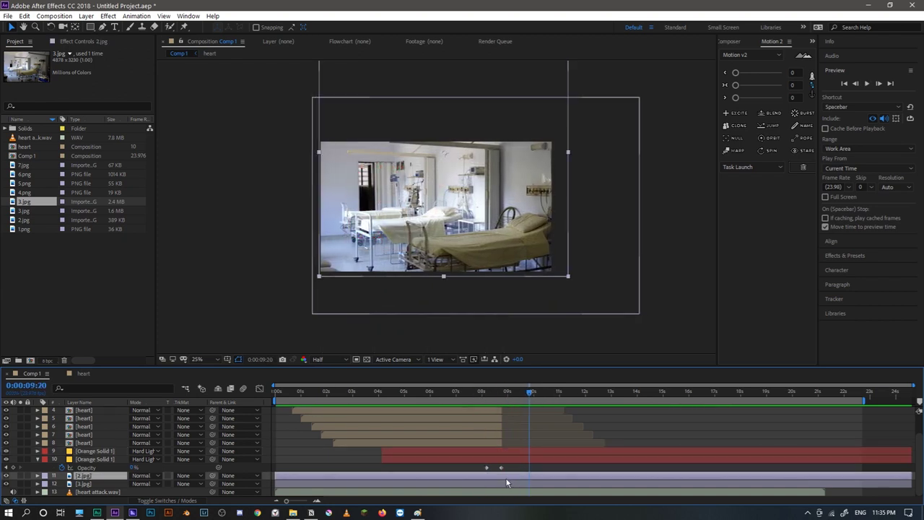
pyautogui.click(108, 16)
pyautogui.moveTo(188, 118)
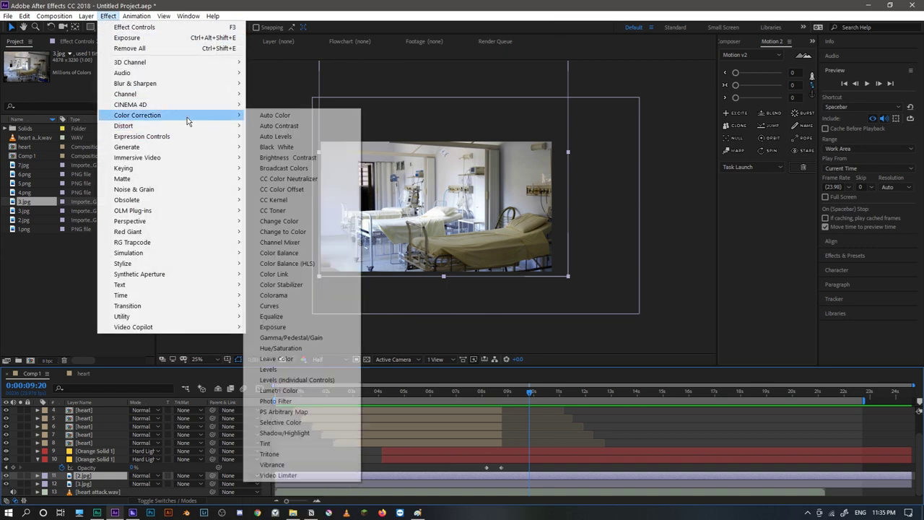
pyautogui.click(282, 442)
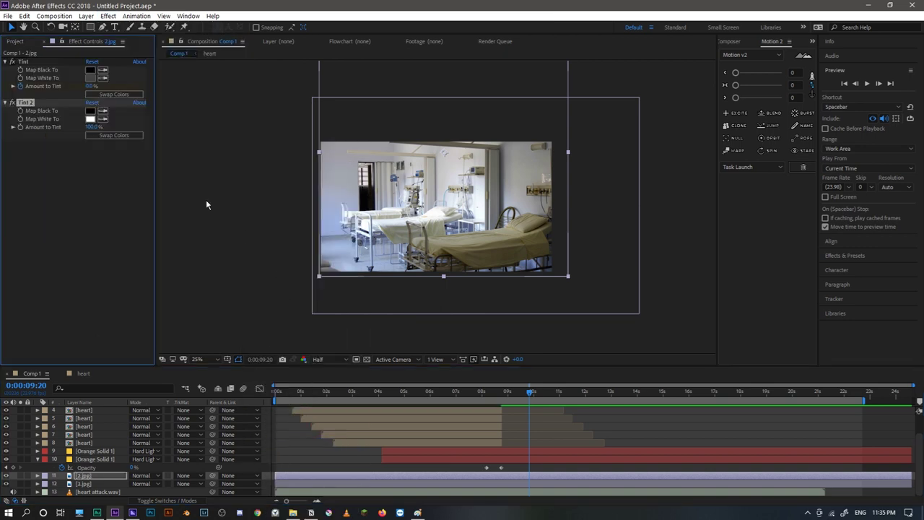
# - Apply the Tint color correction effect to the 3.jpg layer
pyautogui.click(95, 485)
pyautogui.click(108, 16)
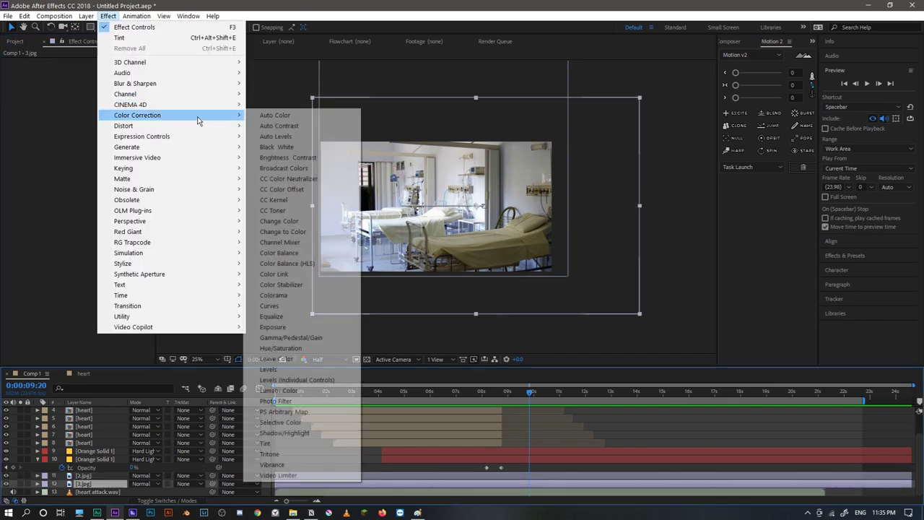
pyautogui.moveTo(217, 116)
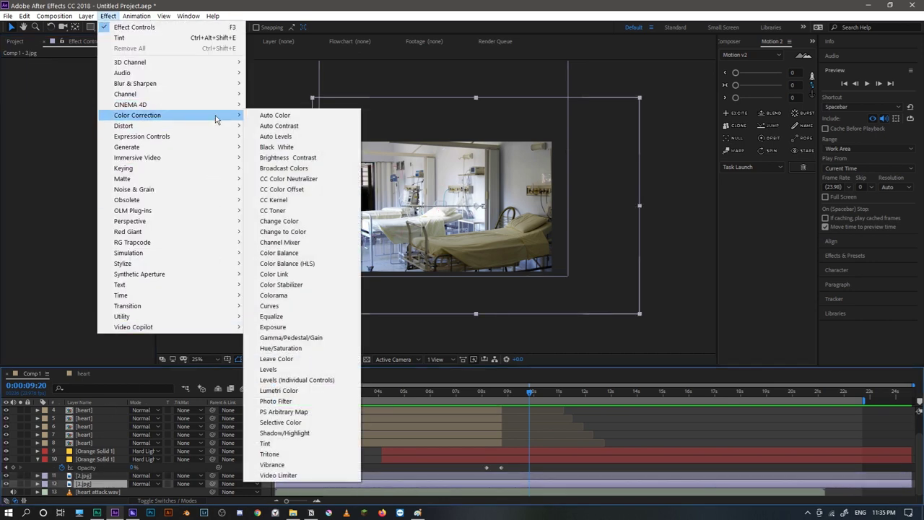
pyautogui.click(297, 445)
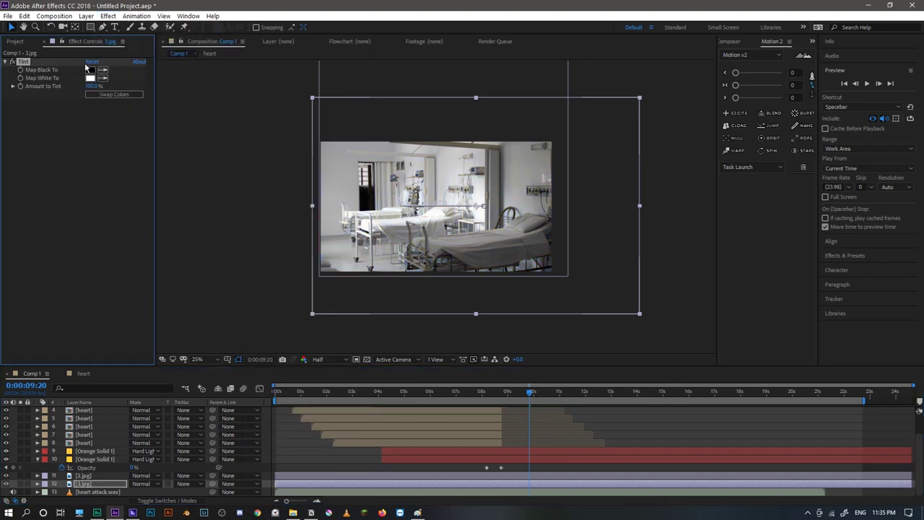
# - Set the Map Black To color of 3.jpg's Tint effect to blue 0054FF
pyautogui.scroll(2, 506, 222)
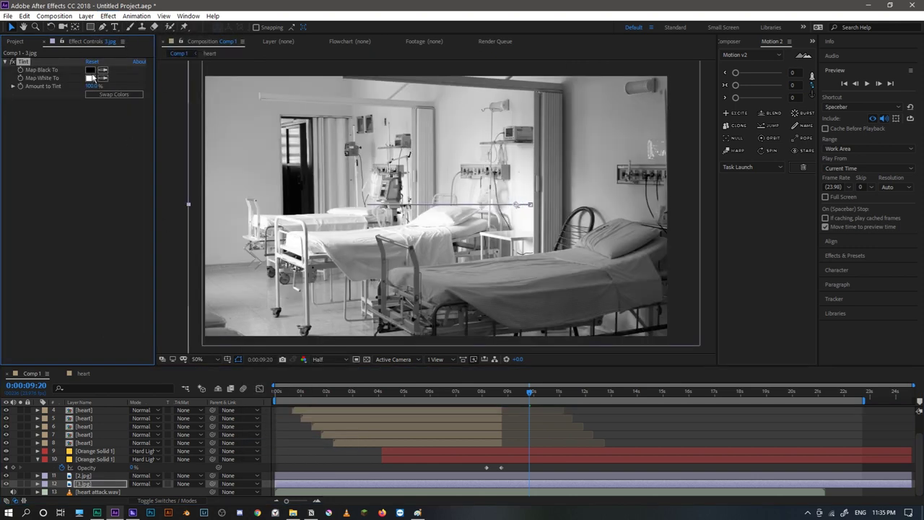
pyautogui.click(93, 71)
pyautogui.click(195, 113)
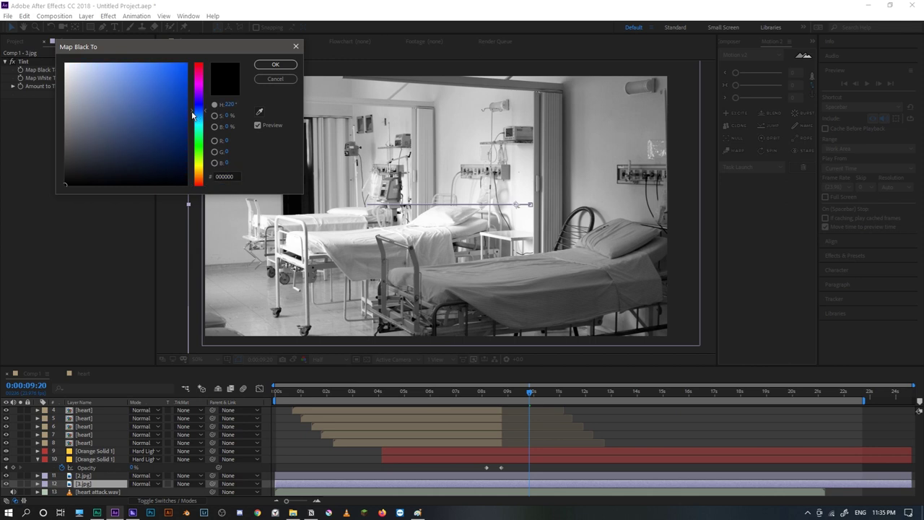
pyautogui.click(185, 64)
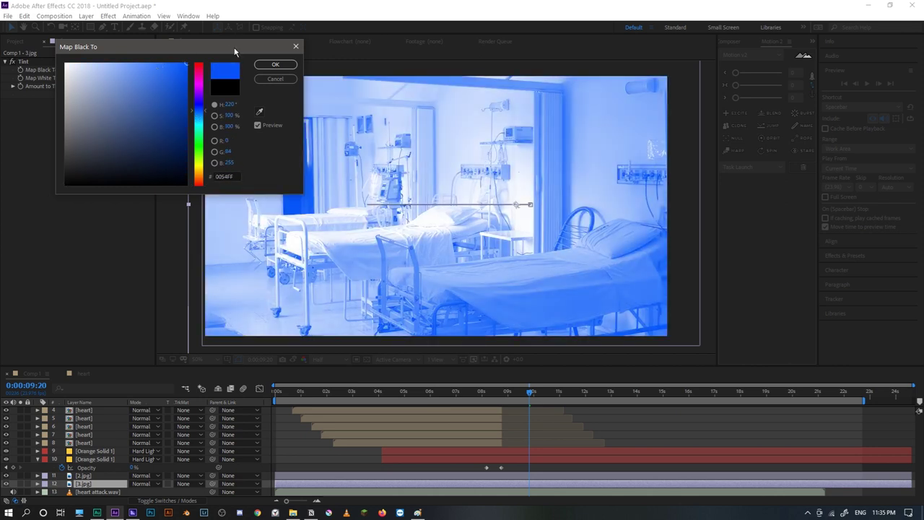
pyautogui.click(275, 64)
# - Set the Map White To color of 3.jpg's Tint effect to cyan 00FCFF
pyautogui.click(92, 78)
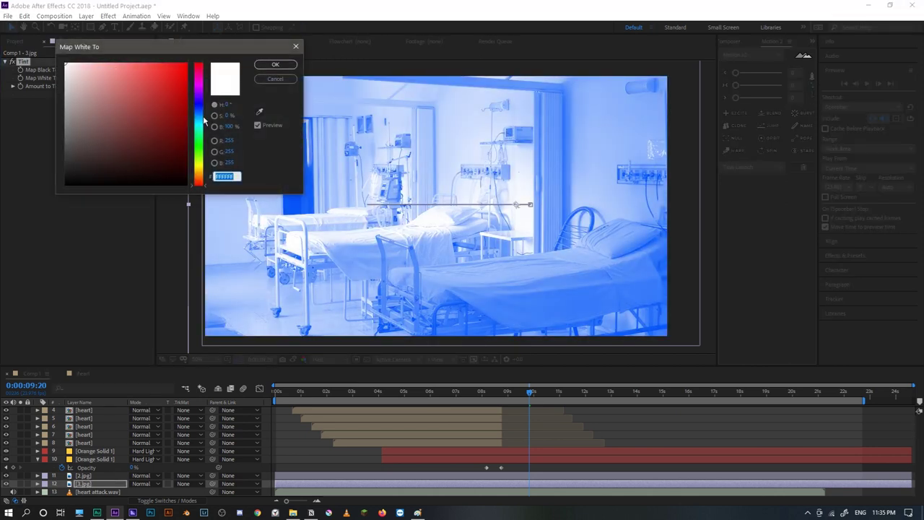
pyautogui.click(195, 116)
pyautogui.click(138, 63)
pyautogui.click(186, 64)
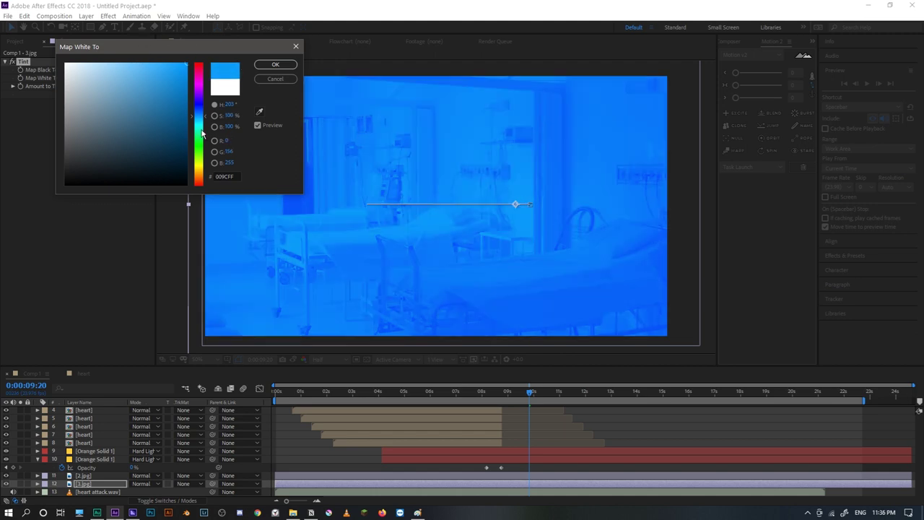
pyautogui.click(201, 122)
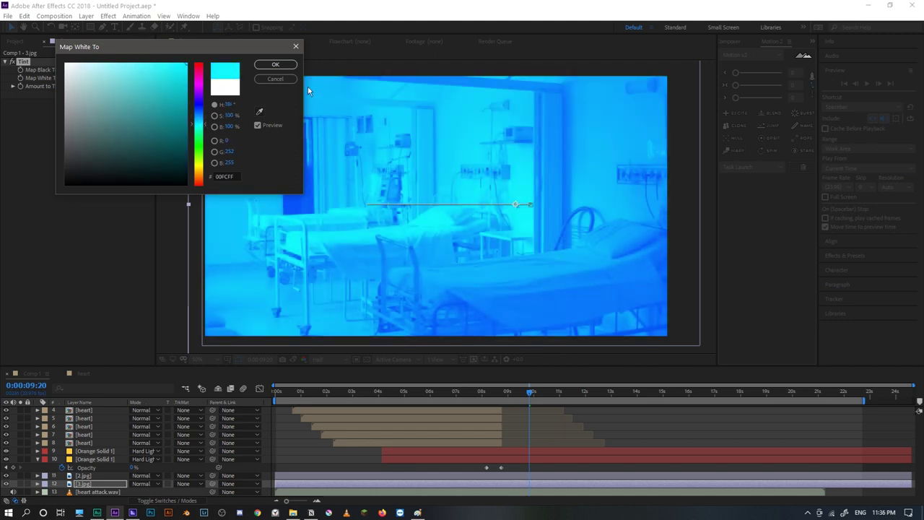
pyautogui.click(275, 65)
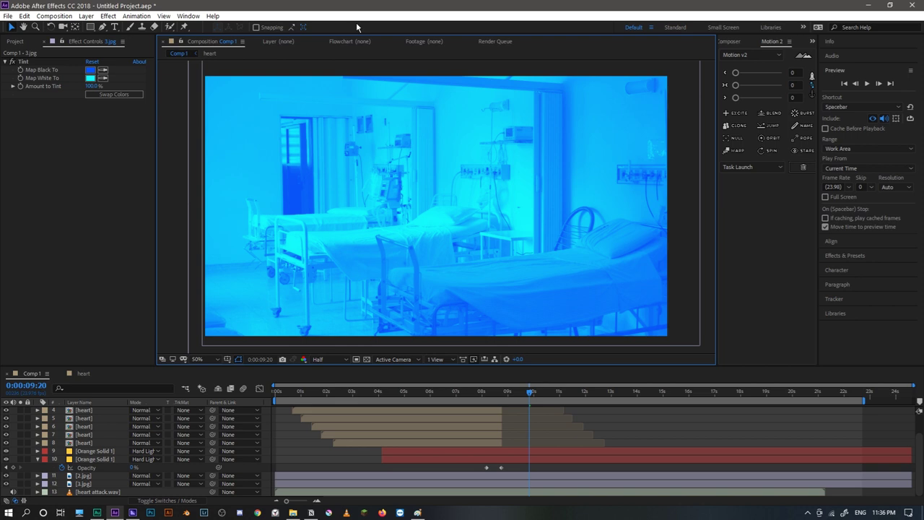
# - Change the Map Black To color of 3.jpg's Tint effect to pure blue 0000FF
pyautogui.click(90, 70)
pyautogui.click(196, 106)
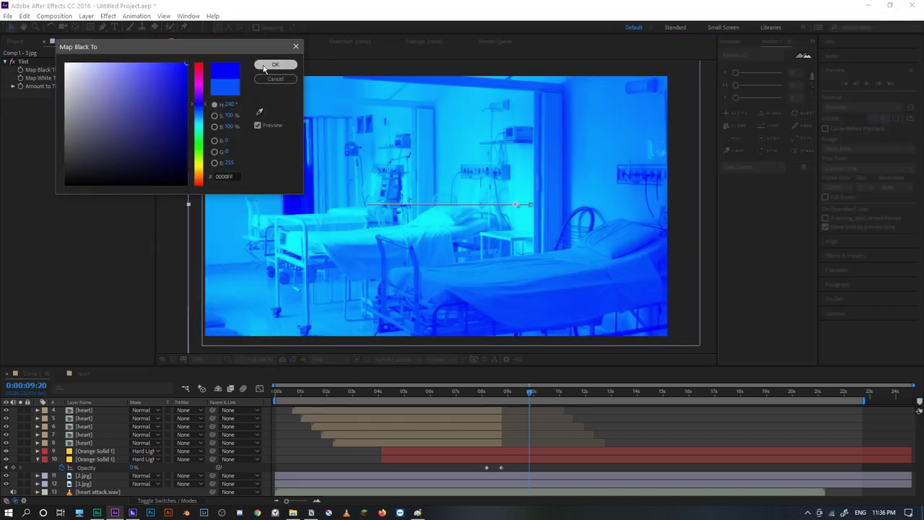
pyautogui.click(275, 64)
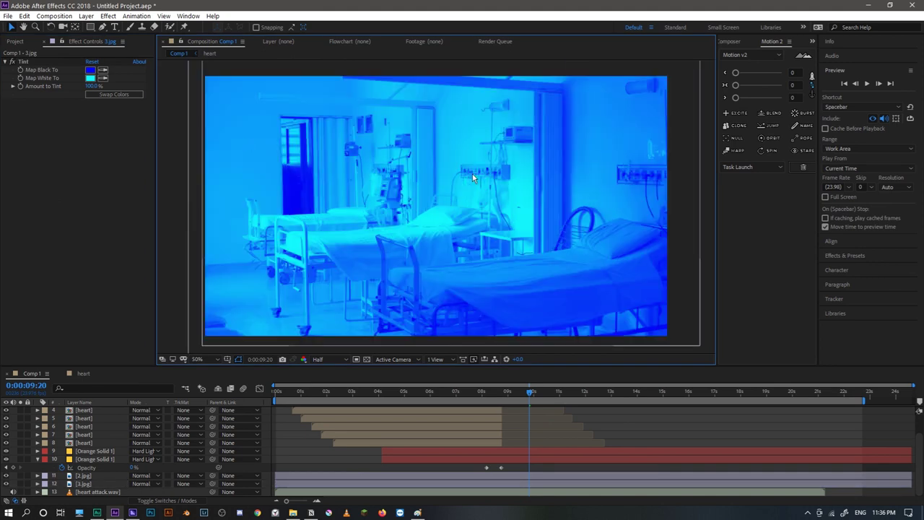
# - Create a new composition 1000 px wide and 1000 px high
pyautogui.click(16, 41)
pyautogui.click(29, 360)
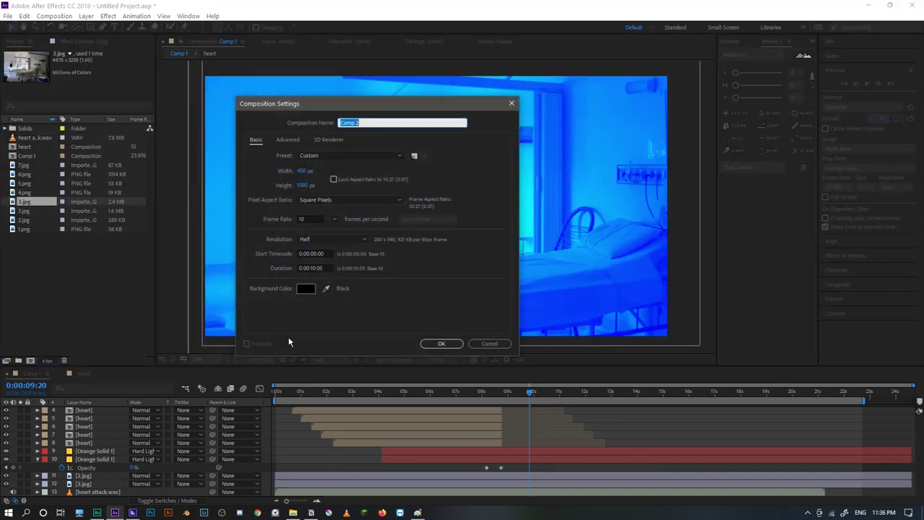
pyautogui.click(304, 185)
pyautogui.write('500')
pyautogui.click(304, 174)
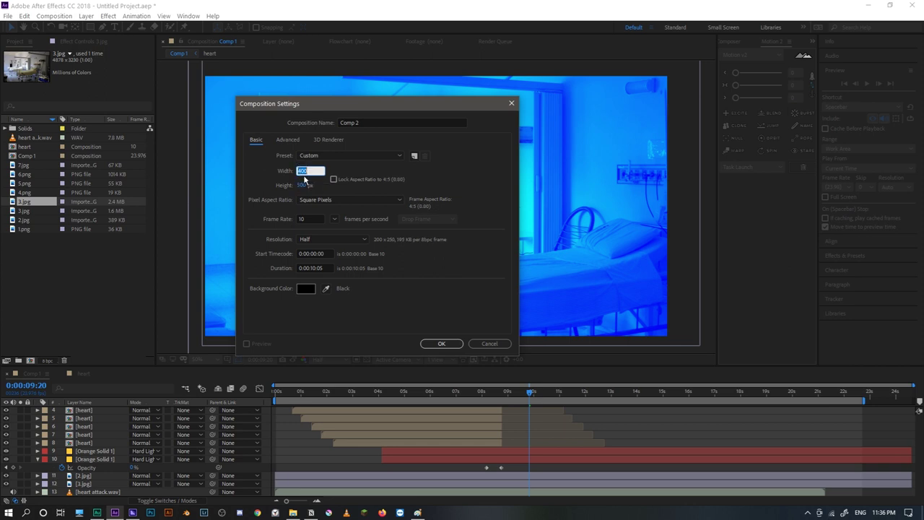
pyautogui.write('500')
pyautogui.click(303, 185)
pyautogui.write('1')
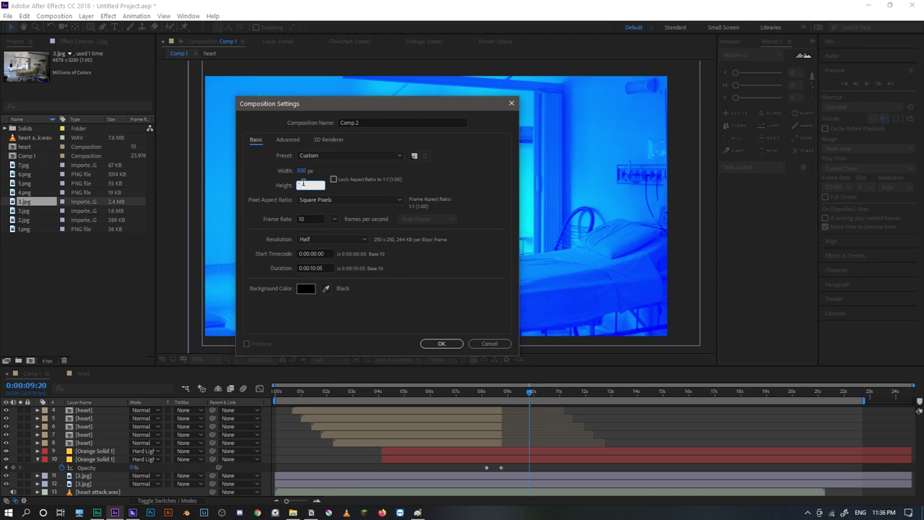
pyautogui.write('000')
pyautogui.hotkey('shift', 'Tab')
pyautogui.write('1000')
pyautogui.click(441, 344)
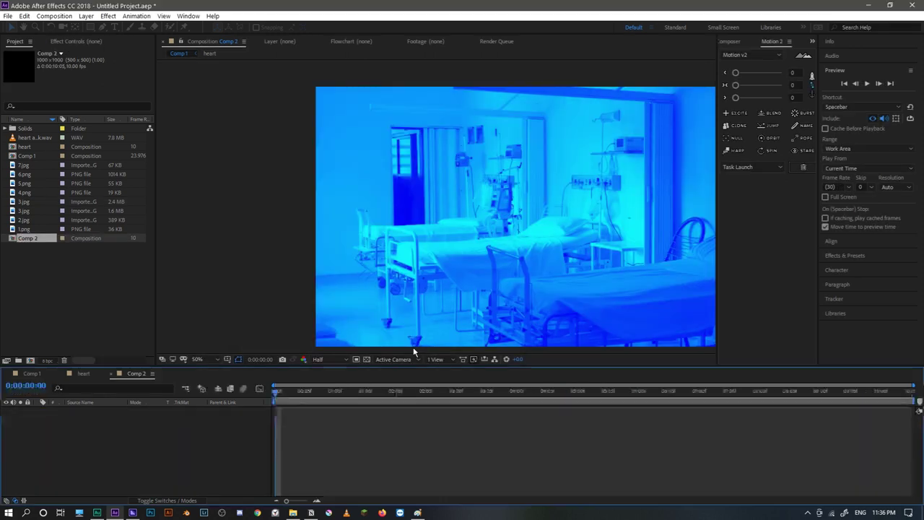
# - Add the shoe image 5.png to the new composition and position it centered near the upper edge of the frame
pyautogui.press('.')
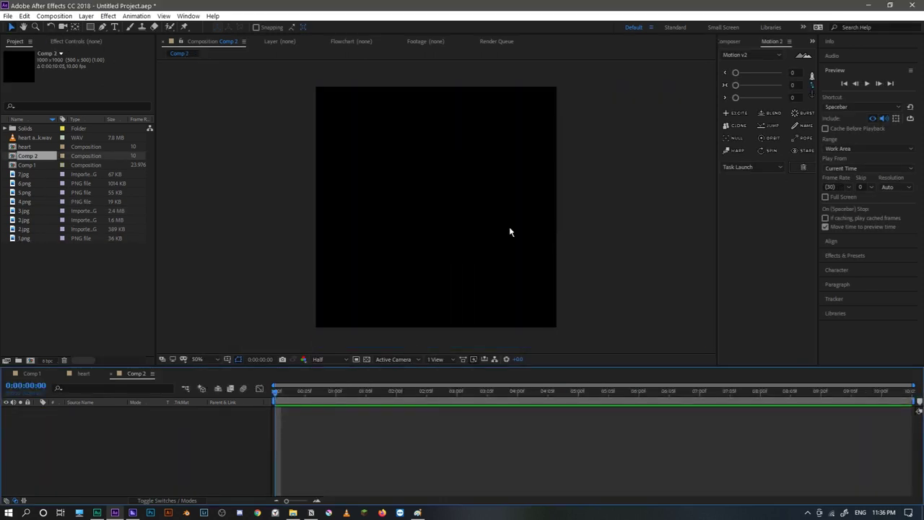
pyautogui.click(31, 184)
pyautogui.click(27, 193)
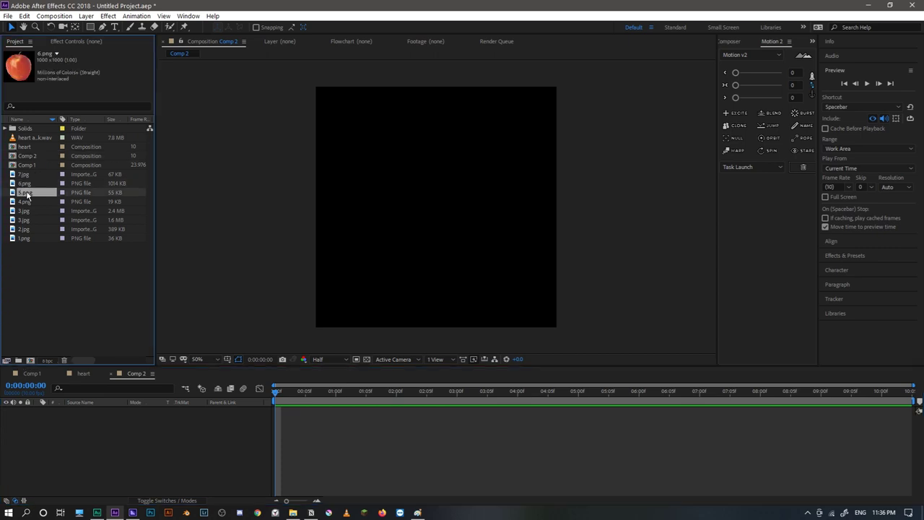
pyautogui.moveTo(25, 194); pyautogui.dragTo(442, 156)
pyautogui.moveTo(489, 204); pyautogui.dragTo(534, 240)
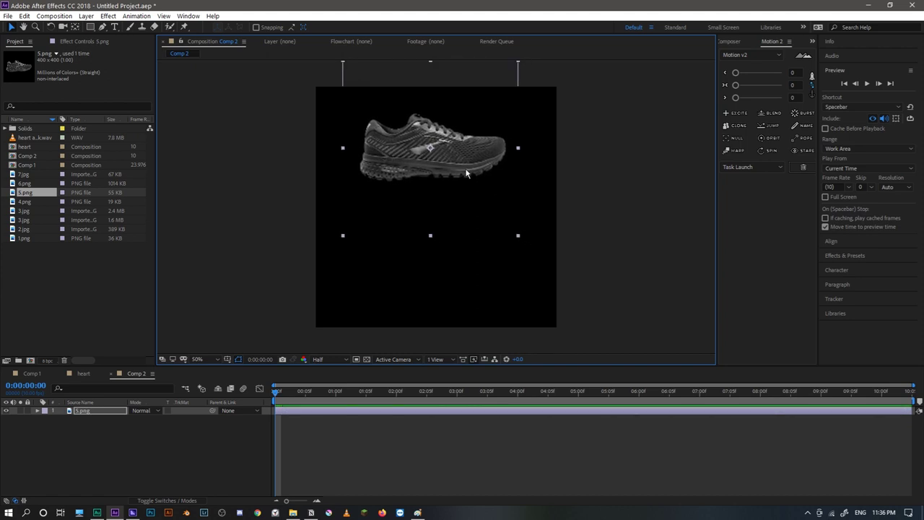
pyautogui.moveTo(466, 174); pyautogui.dragTo(470, 162)
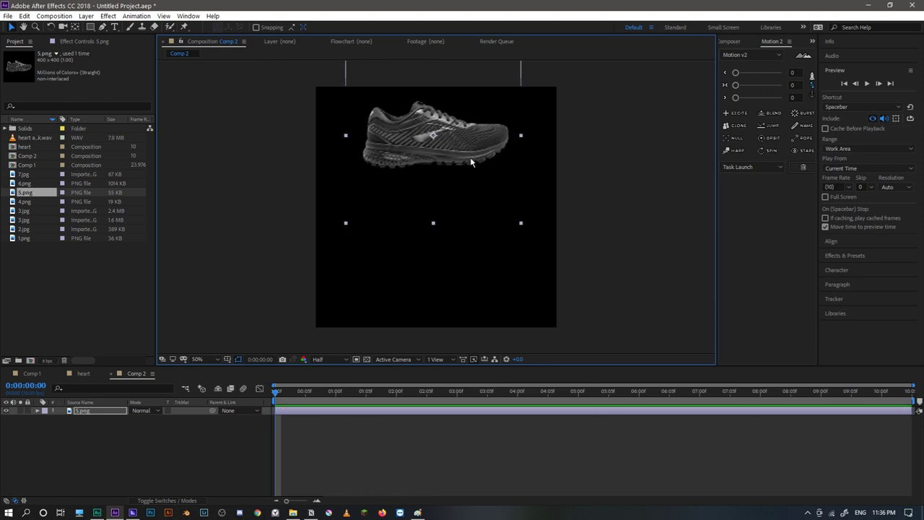
# - Create a dark brown solid with color 543525 and place it below the 5.png layer
pyautogui.click(36, 184)
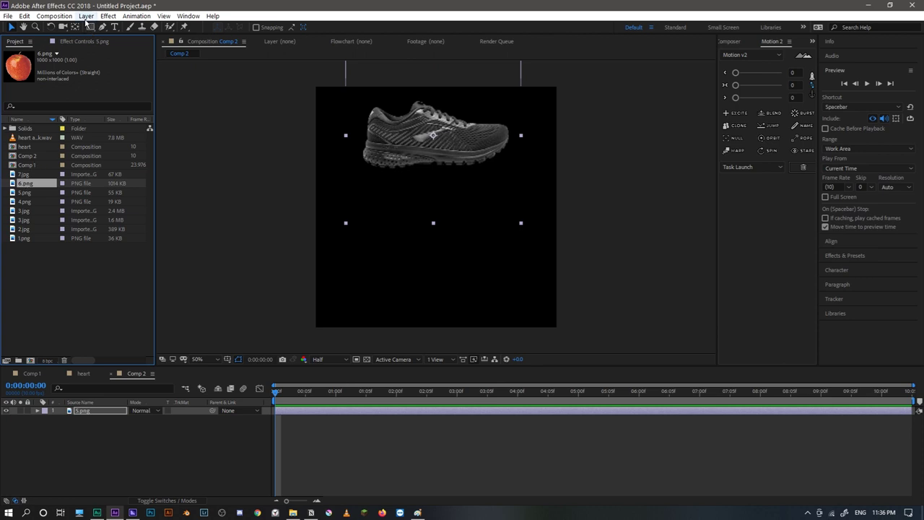
pyautogui.click(86, 16)
pyautogui.click(294, 91)
pyautogui.click(86, 16)
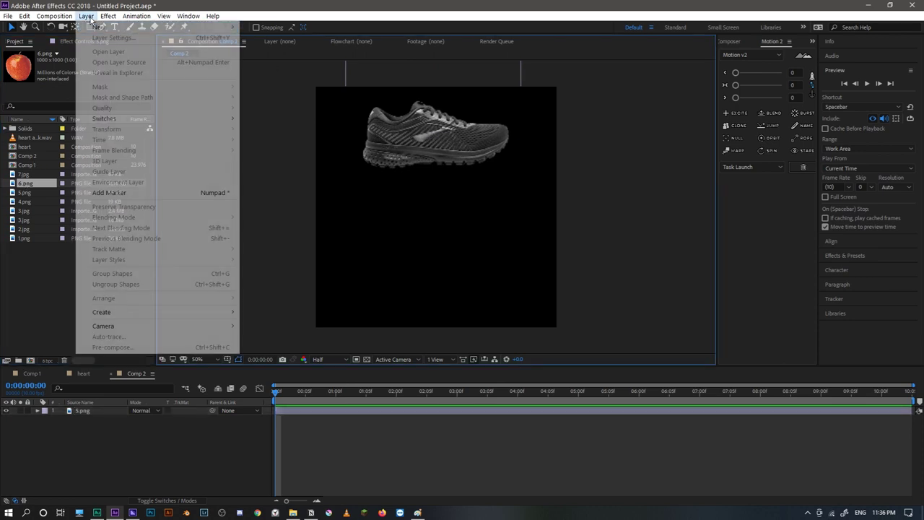
pyautogui.moveTo(106, 29)
pyautogui.click(317, 40)
pyautogui.click(185, 196)
pyautogui.click(199, 179)
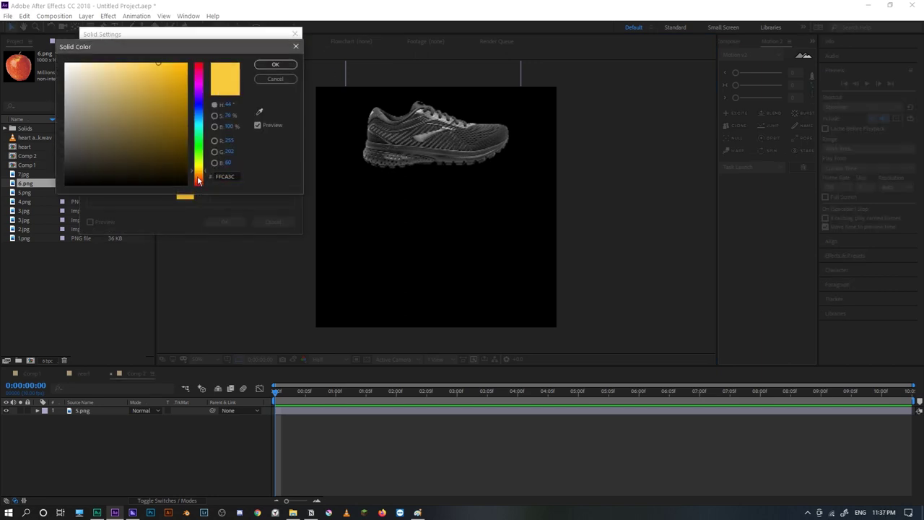
pyautogui.moveTo(149, 128); pyautogui.dragTo(134, 144)
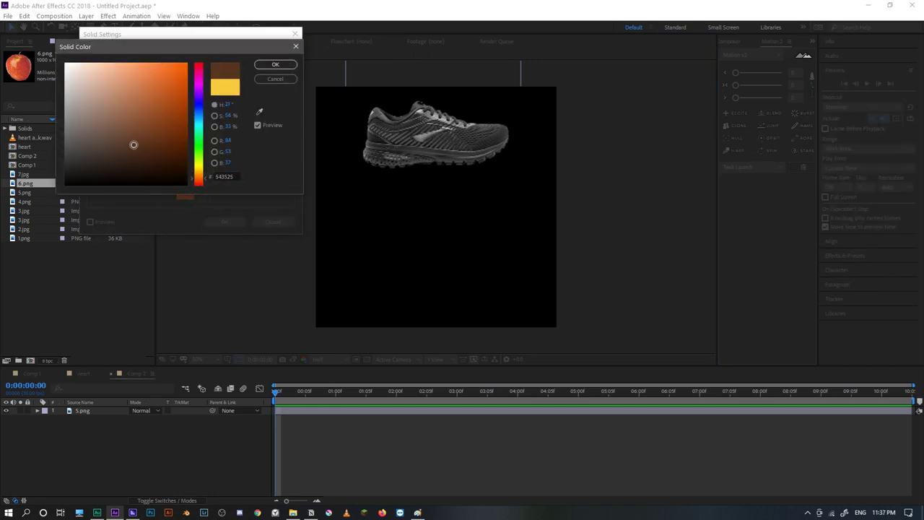
pyautogui.click(276, 64)
pyautogui.click(225, 223)
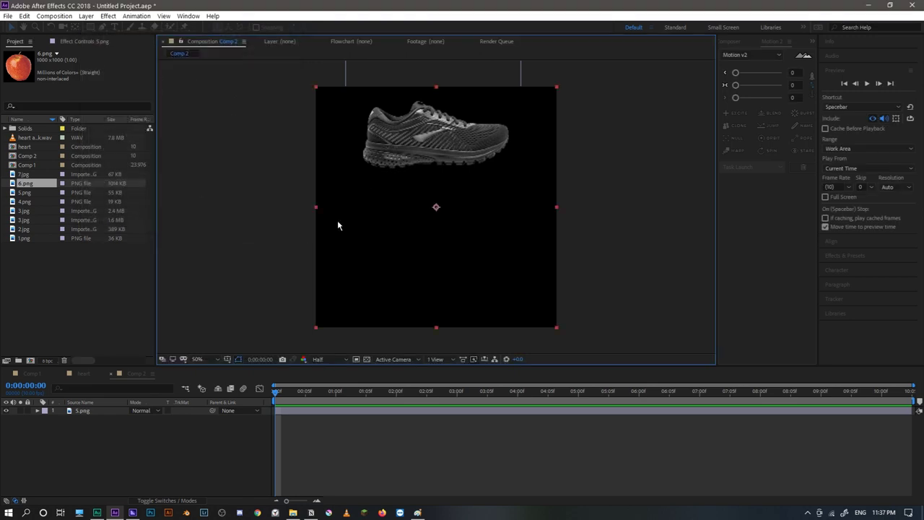
pyautogui.moveTo(112, 415); pyautogui.dragTo(108, 433)
# - Mask the brown solid with the Pen tool into a narrow four-point stick running from the shoe's sole down to the frame's lower edge
pyautogui.click(102, 28)
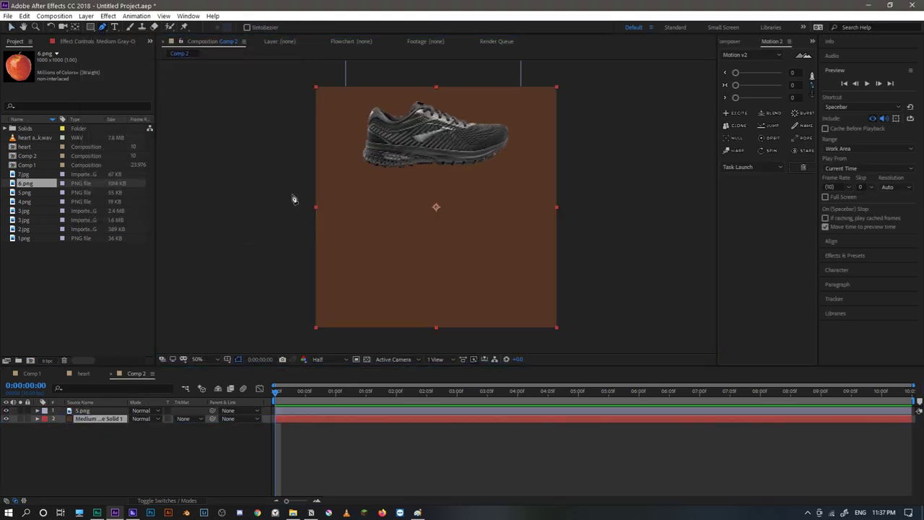
pyautogui.click(431, 318)
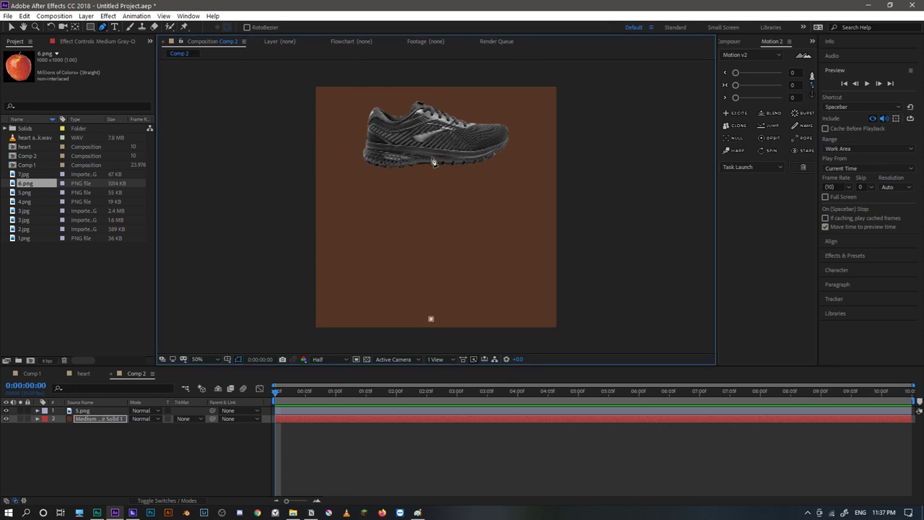
pyautogui.moveTo(432, 157); pyautogui.dragTo(442, 157)
pyautogui.click(450, 321)
pyautogui.click(431, 319)
pyautogui.click(11, 27)
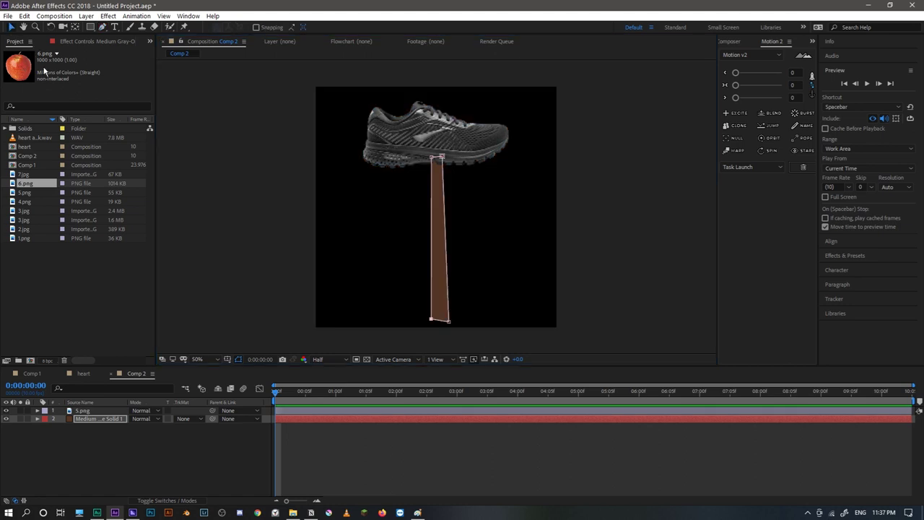
# - Move the stick mask's two lower points down past the lower edge of the composition
pyautogui.click(509, 328)
pyautogui.click(427, 311)
pyautogui.moveTo(431, 319); pyautogui.dragTo(450, 332)
pyautogui.click(505, 271)
pyautogui.click(432, 279)
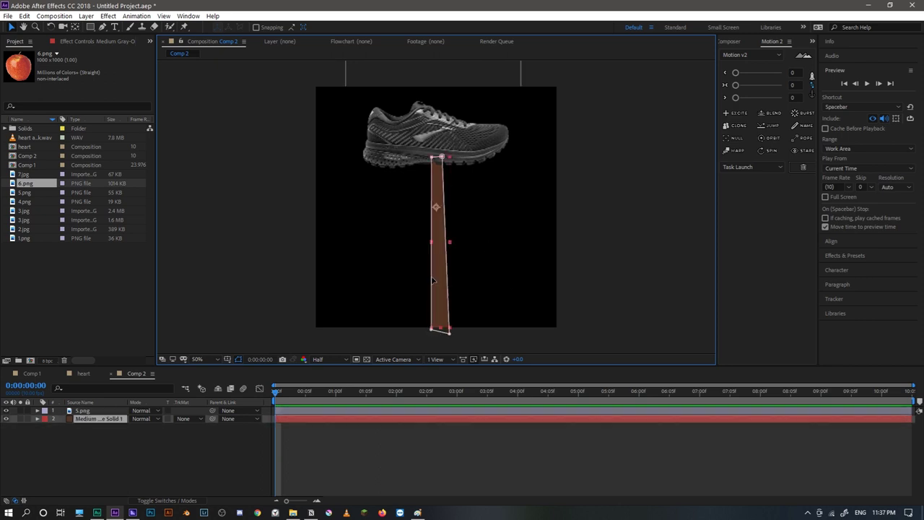
pyautogui.click(586, 265)
pyautogui.click(441, 311)
# - Find the Gradient Ramp effect by searching for "ramp" and apply it to the brown stick solid
pyautogui.click(853, 254)
pyautogui.click(857, 102)
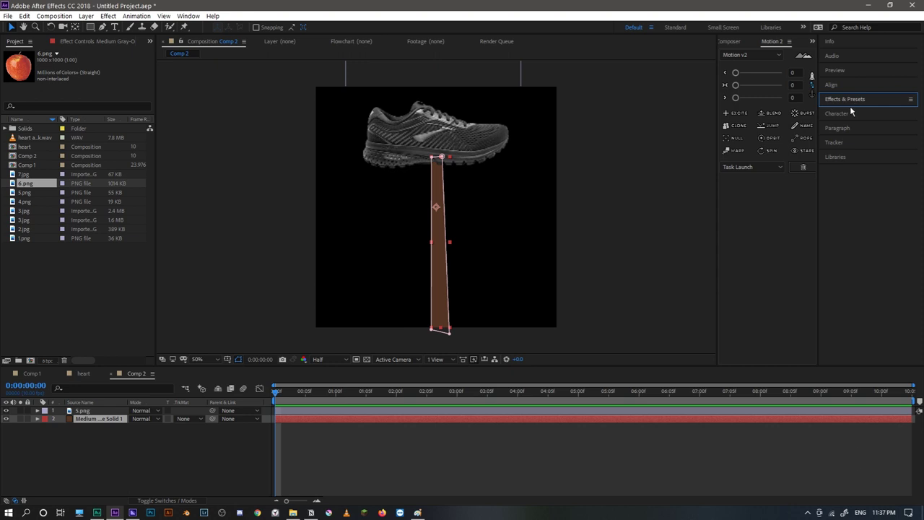
pyautogui.click(851, 105)
pyautogui.write('ramp')
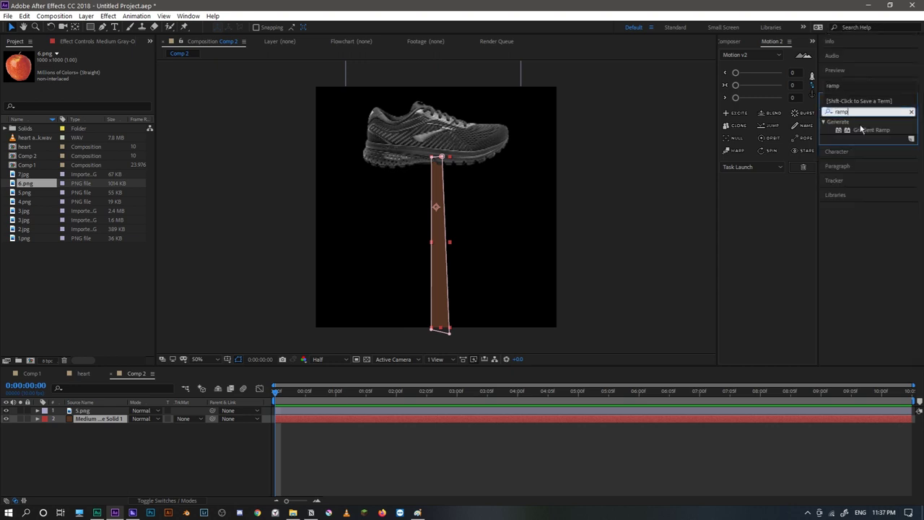
pyautogui.moveTo(861, 129); pyautogui.dragTo(427, 230)
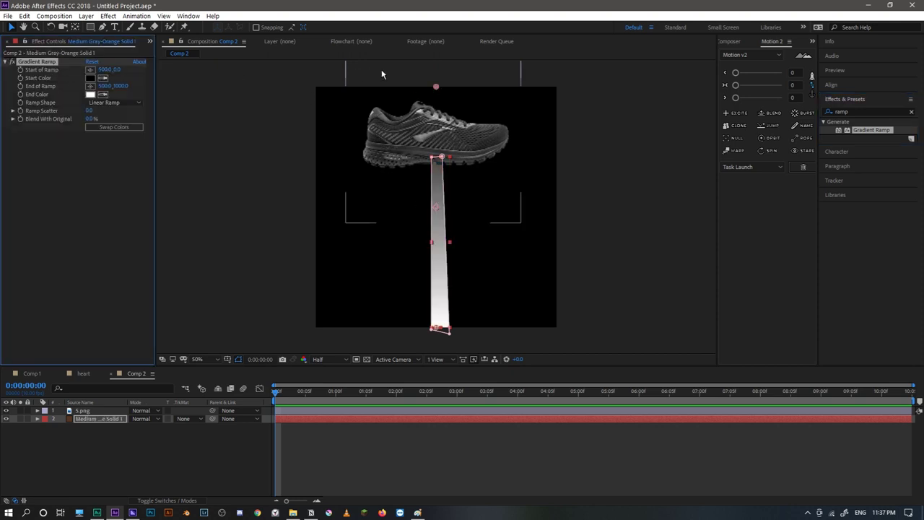
# - Run the gradient across the stick by placing its start at about 742, 584 and its end at about 226, 564
pyautogui.moveTo(436, 87); pyautogui.dragTo(510, 211)
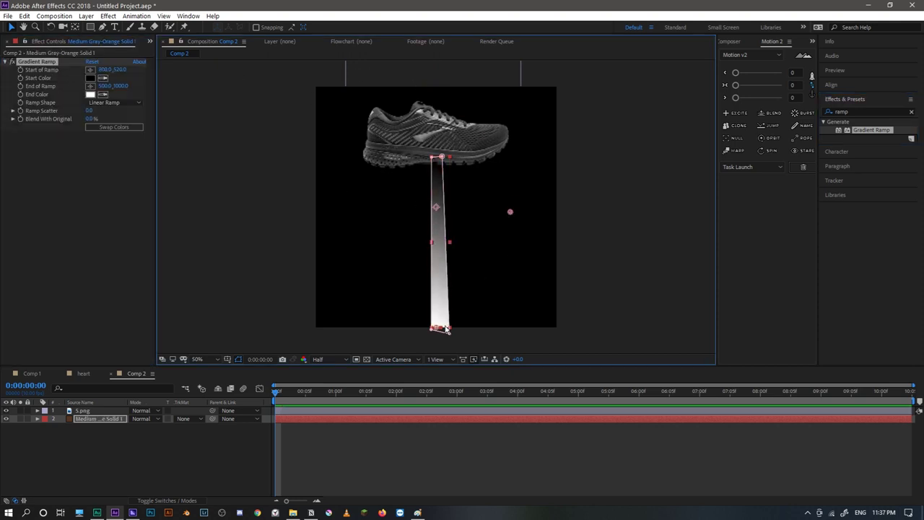
pyautogui.moveTo(430, 328); pyautogui.dragTo(369, 222)
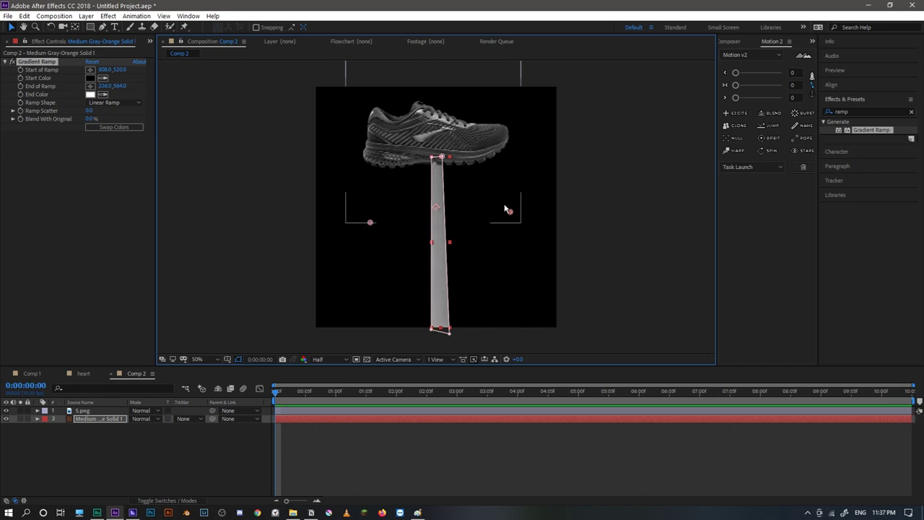
pyautogui.moveTo(510, 213); pyautogui.dragTo(495, 228)
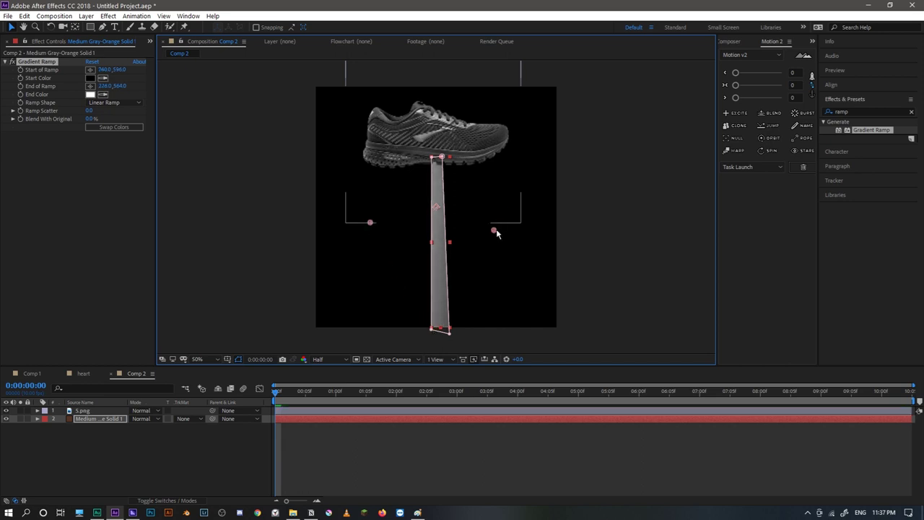
# - Set the Gradient Ramp's start color to dark brown 4B3510
pyautogui.click(90, 78)
pyautogui.click(174, 148)
pyautogui.click(161, 149)
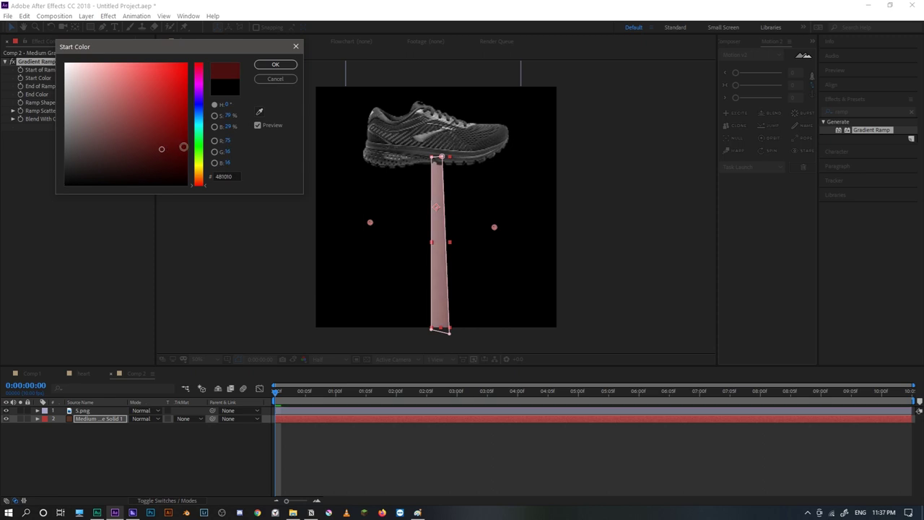
pyautogui.moveTo(196, 189); pyautogui.dragTo(200, 174)
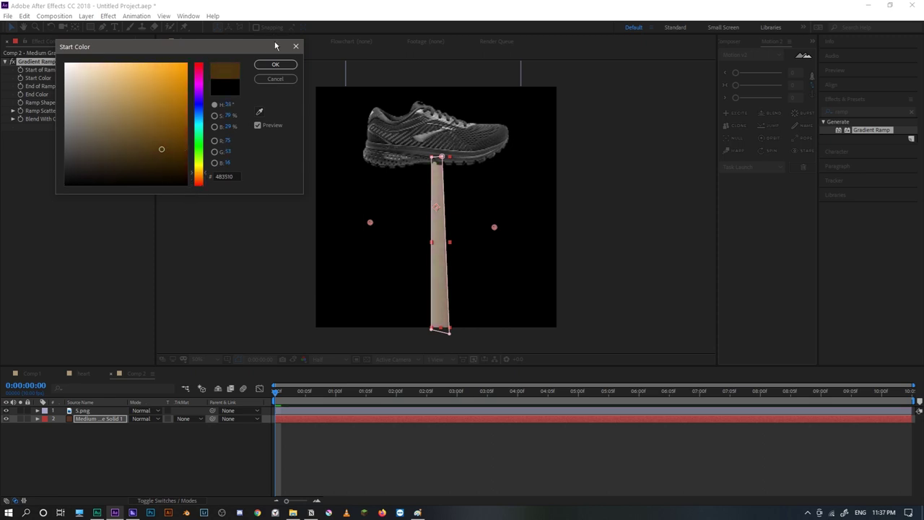
pyautogui.click(276, 65)
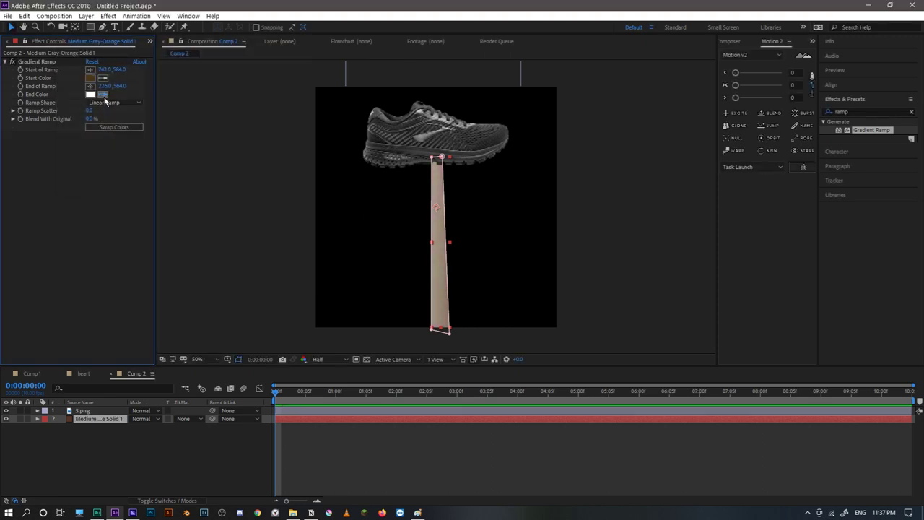
# - Set the Gradient Ramp's end color to a very dark reddish brown
pyautogui.click(92, 94)
pyautogui.click(193, 175)
pyautogui.click(180, 165)
pyautogui.click(276, 64)
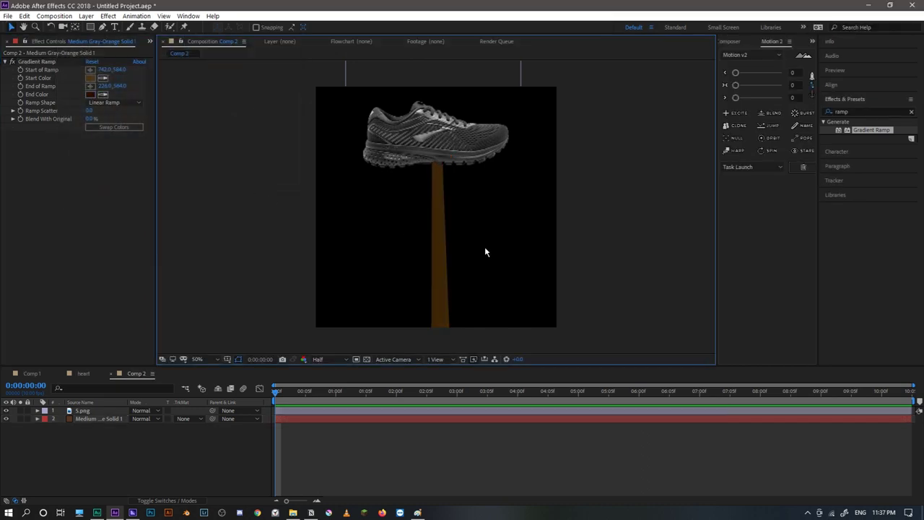
pyautogui.press('.')
pyautogui.press(',')
# - Apply the Tint color correction effect to the shoe layer 5.png
pyautogui.click(453, 131)
pyautogui.click(108, 16)
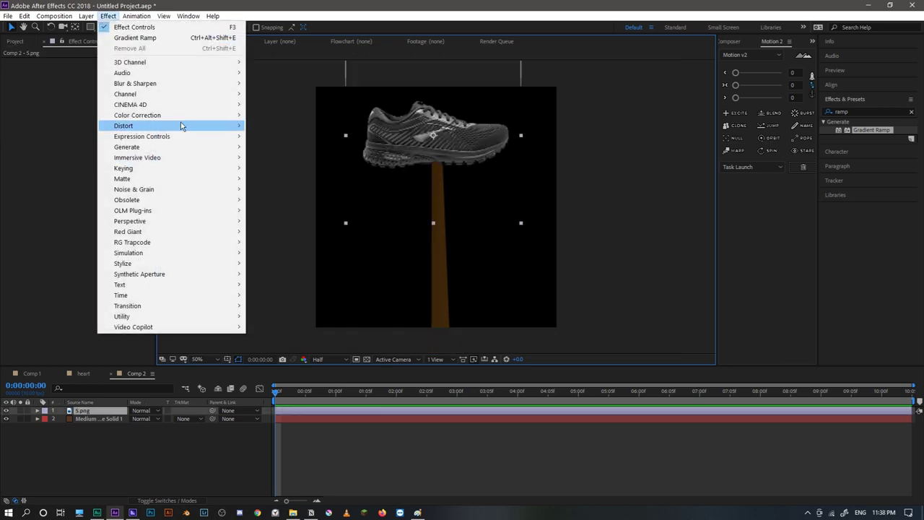
pyautogui.moveTo(180, 117)
pyautogui.click(265, 444)
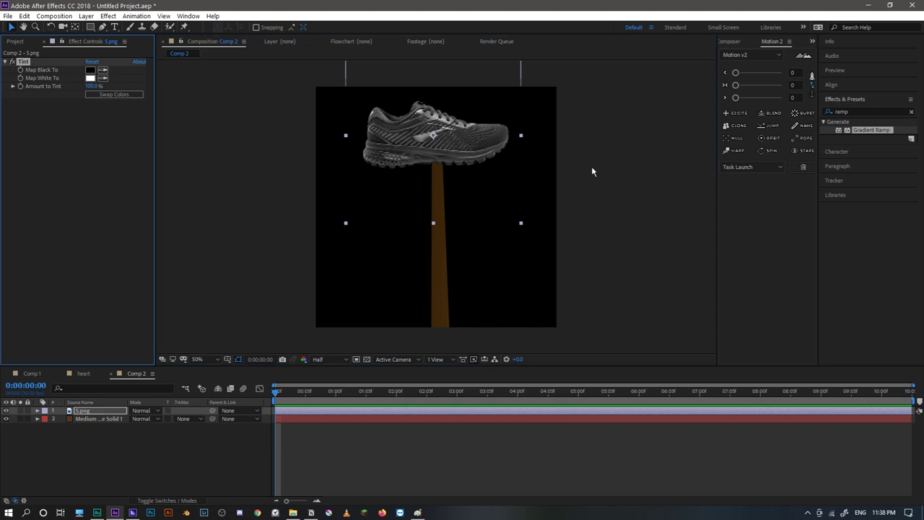
# - Set the Map Black To color of the shoe's Tint effect to dark gray and return to the project's file list
pyautogui.click(89, 69)
pyautogui.moveTo(85, 151)
pyautogui.mouseDown()
pyautogui.moveTo(55, 163)
pyautogui.moveTo(197, 154)
pyautogui.mouseUp()
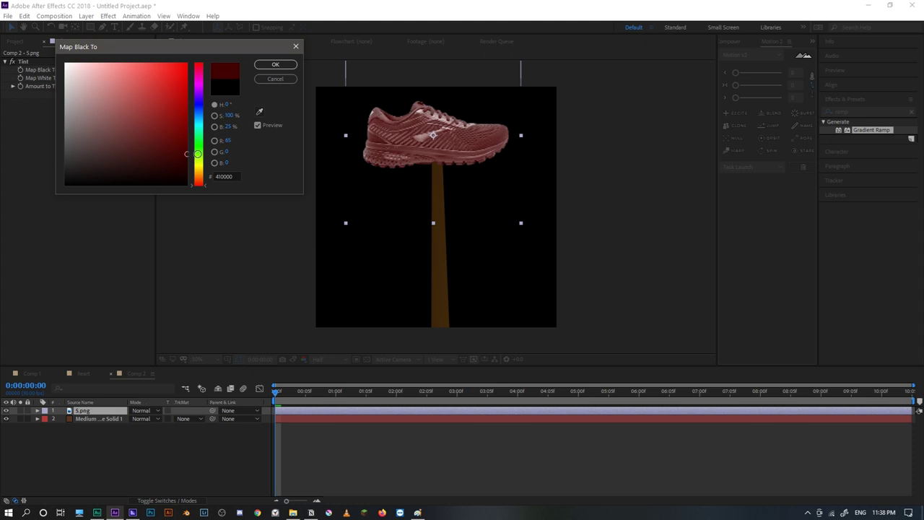
pyautogui.click(201, 114)
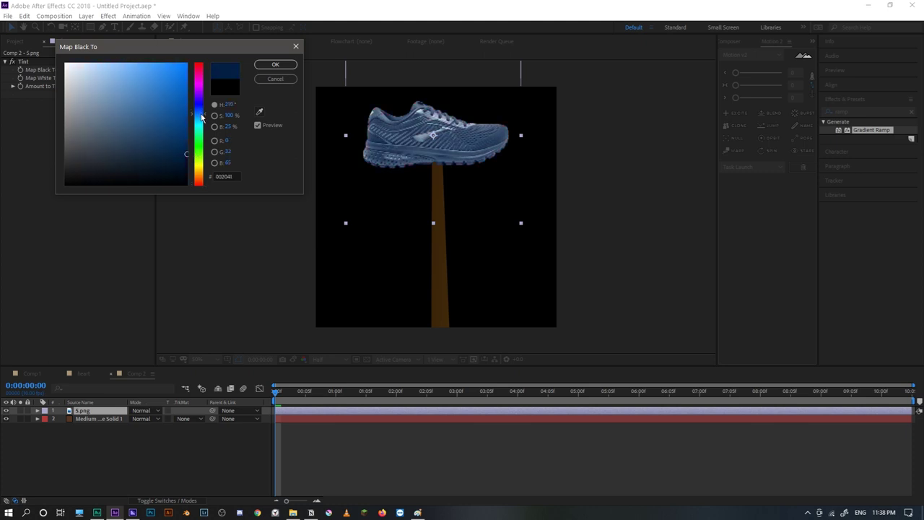
pyautogui.moveTo(201, 118); pyautogui.dragTo(206, 150)
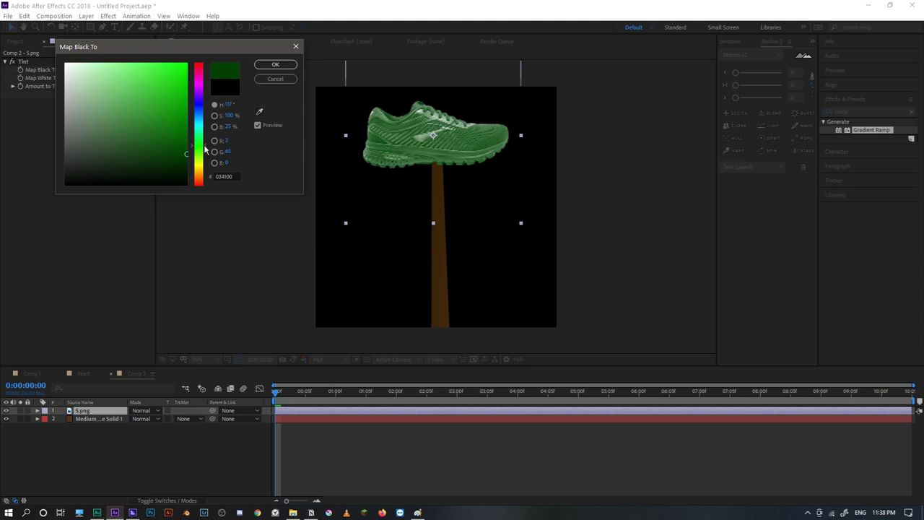
pyautogui.moveTo(181, 151); pyautogui.dragTo(12, 162)
pyautogui.click(276, 64)
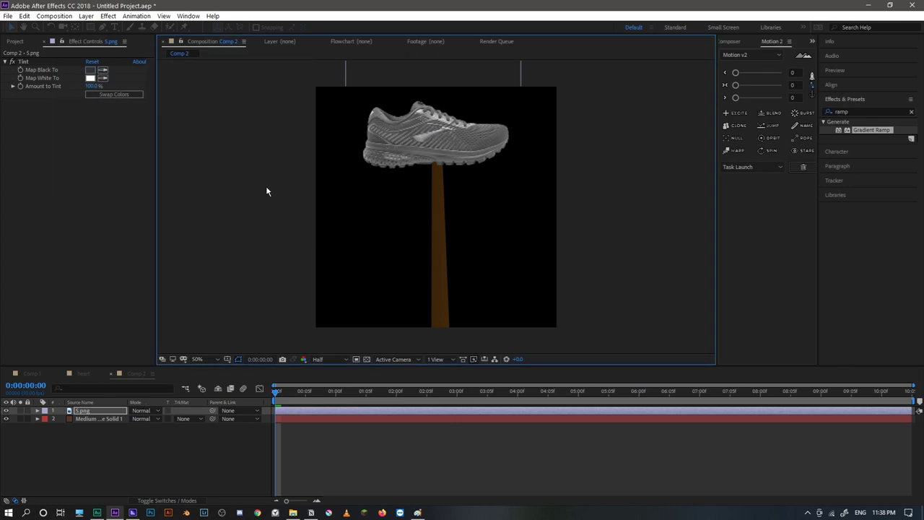
pyautogui.click(266, 190)
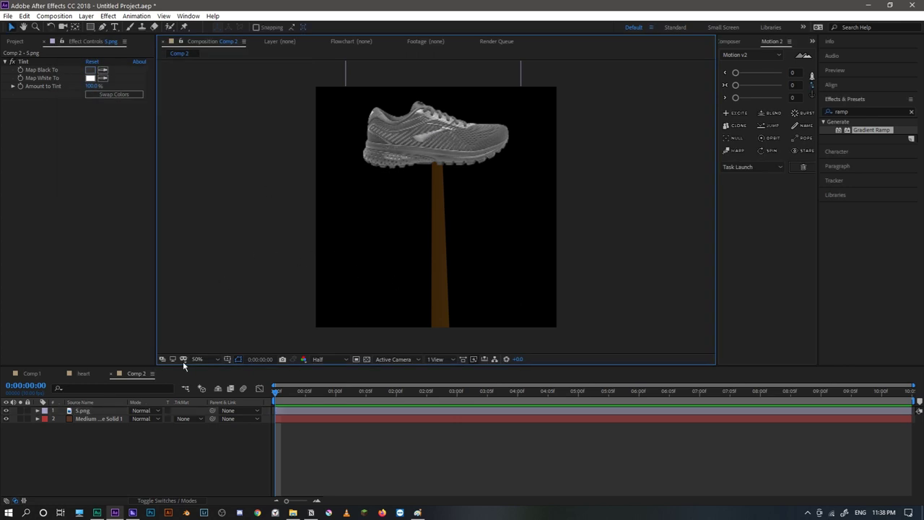
pyautogui.click(15, 41)
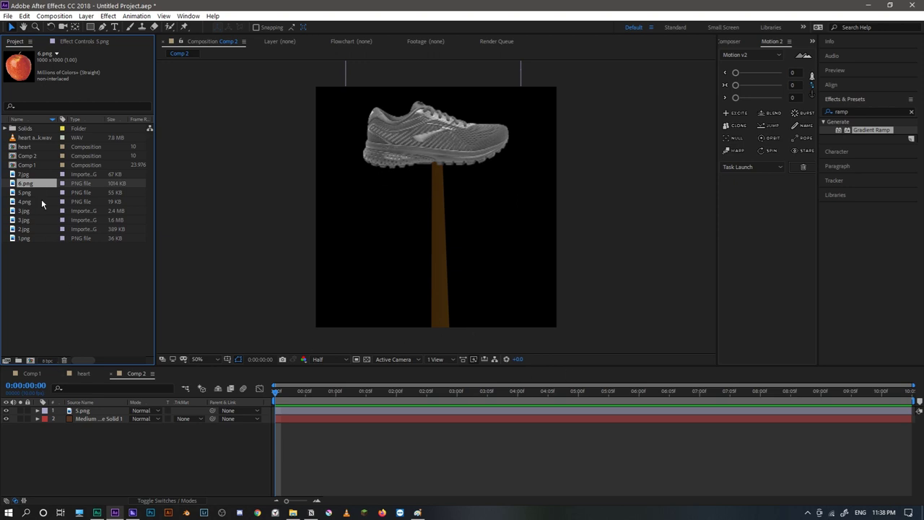
# - Duplicate the Comp 2 composition and open the copy, Comp 3
pyautogui.click(27, 156)
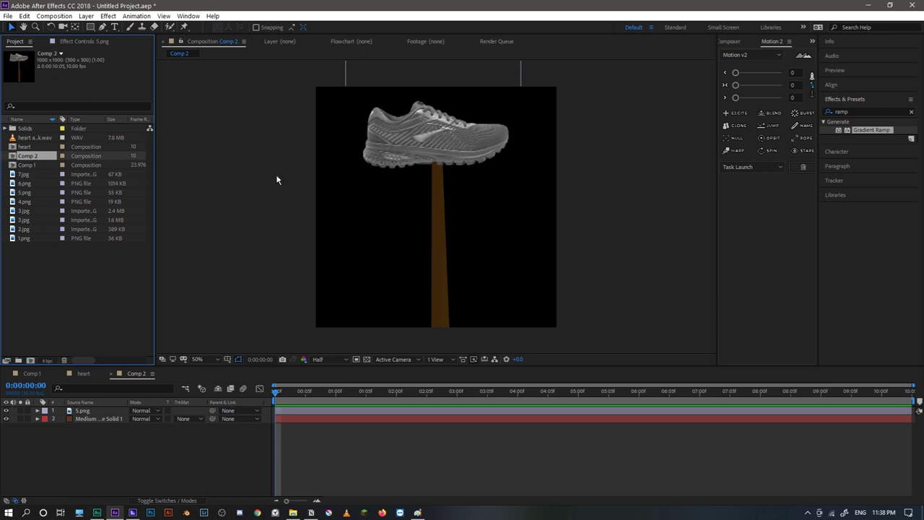
pyautogui.rightClick(45, 157)
pyautogui.click(30, 158)
pyautogui.hotkey('ctrl', 'd')
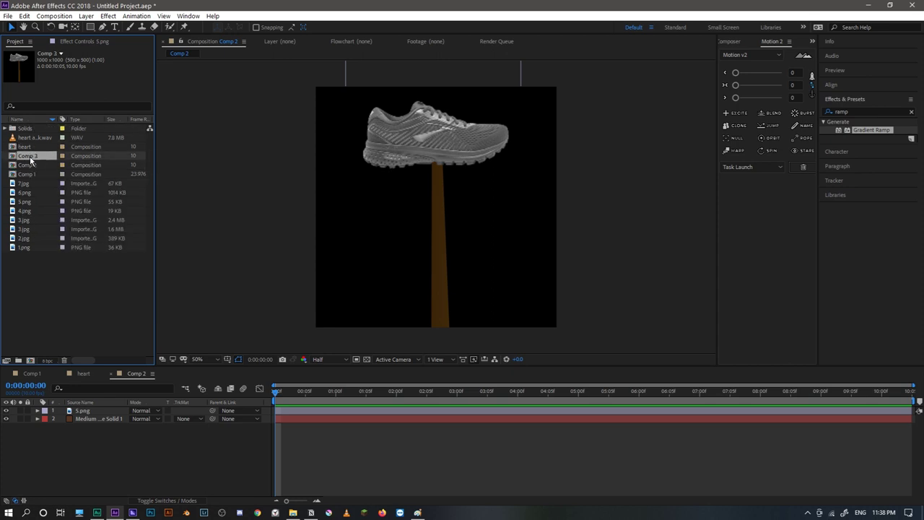
pyautogui.doubleClick(29, 156)
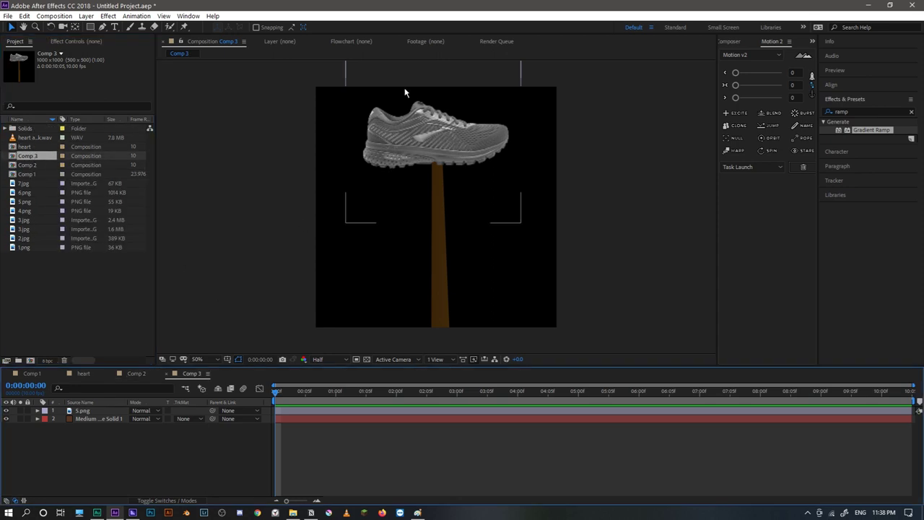
# - Replace the shoe in Comp 3 with the smiley 4.png, placed on top of the stick
pyautogui.click(471, 110)
pyautogui.press('Delete')
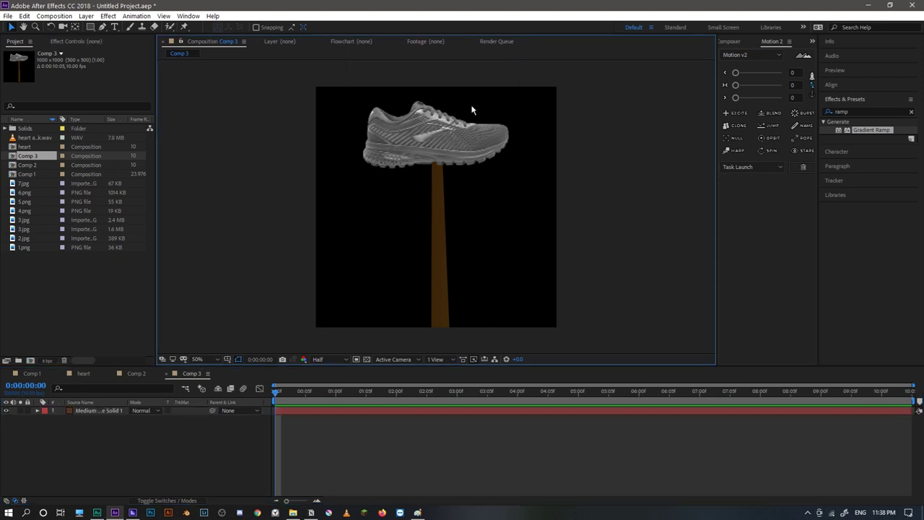
pyautogui.click(30, 203)
pyautogui.click(22, 228)
pyautogui.click(24, 211)
pyautogui.moveTo(180, 215); pyautogui.dragTo(439, 148)
# - Apply the Tint color correction effect to the smiley layer 4.png
pyautogui.click(108, 16)
pyautogui.moveTo(189, 119)
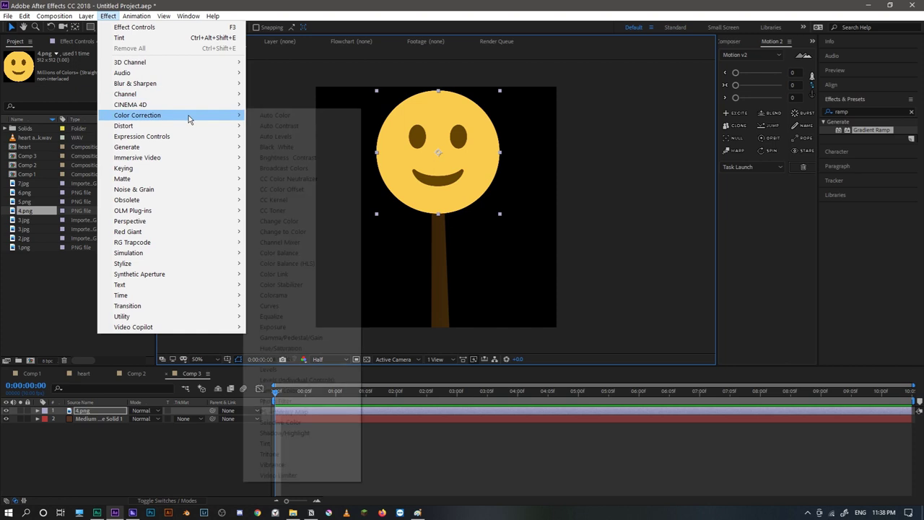
pyautogui.click(312, 444)
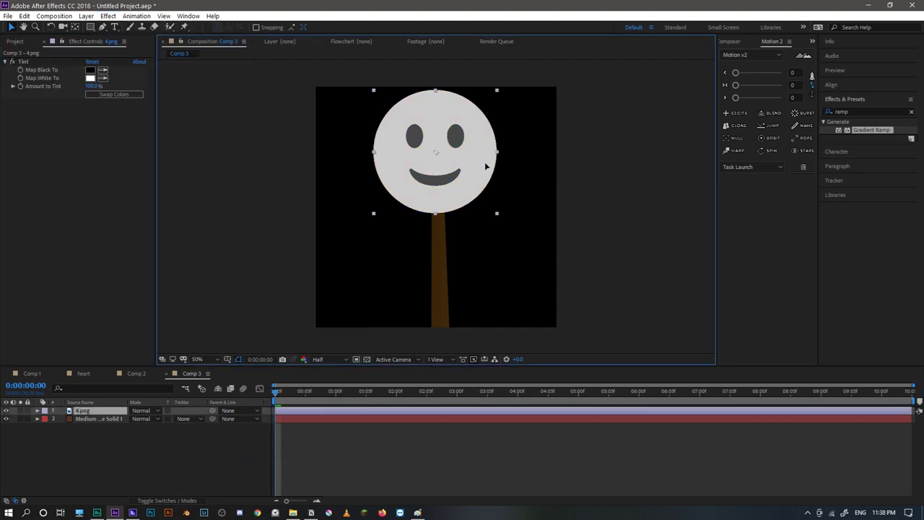
# - Duplicate the Comp 3 composition and open the copy, Comp 4
pyautogui.click(14, 41)
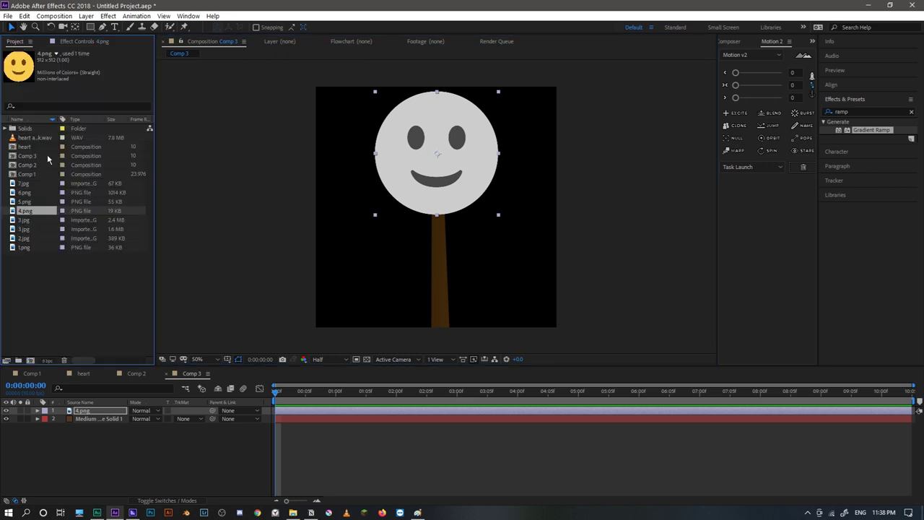
pyautogui.click(27, 156)
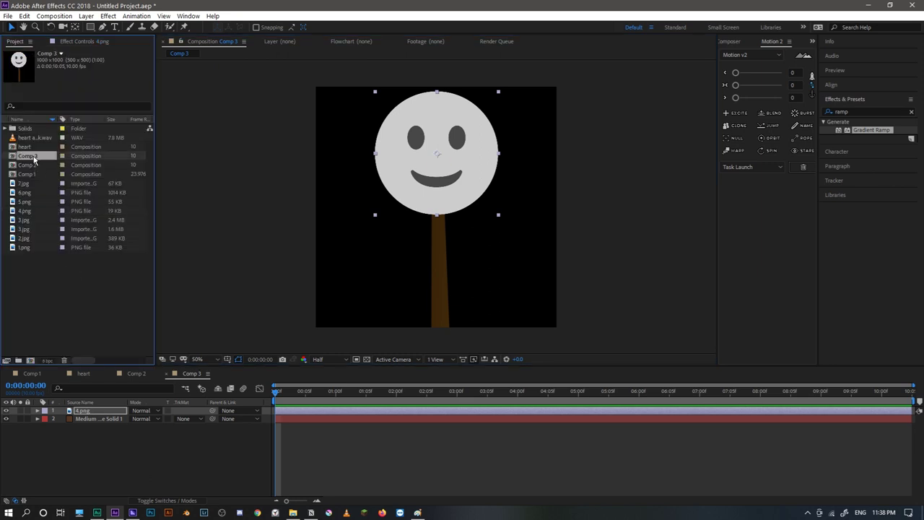
pyautogui.hotkey('ctrl', 'd')
pyautogui.doubleClick(37, 156)
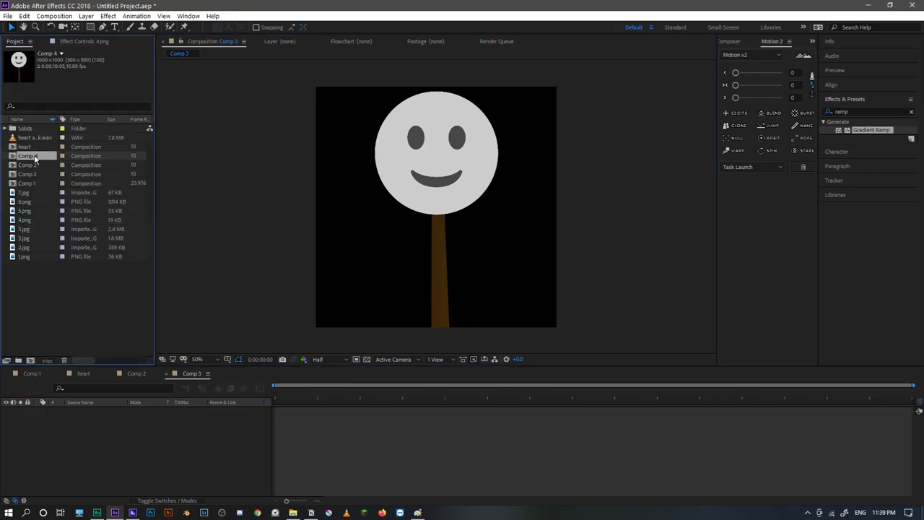
# - Replace the smiley in Comp 4 with the apple image 6.png at the top of the stick
pyautogui.click(394, 186)
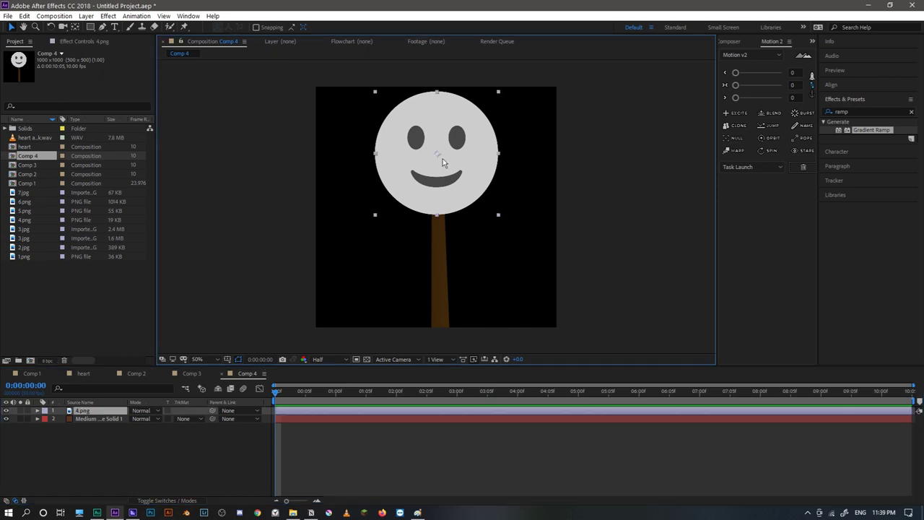
pyautogui.press('Delete')
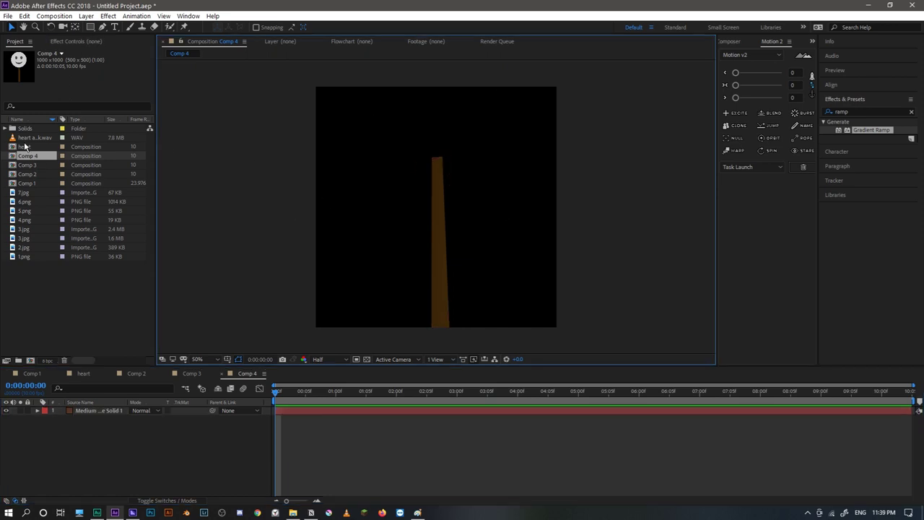
pyautogui.click(24, 193)
pyautogui.click(24, 201)
pyautogui.click(25, 210)
pyautogui.click(25, 202)
pyautogui.moveTo(24, 203); pyautogui.dragTo(437, 155)
# - Scale the apple to roughly half the composition's width and seat it on the tip of the stick
pyautogui.moveTo(557, 276); pyautogui.dragTo(485, 230)
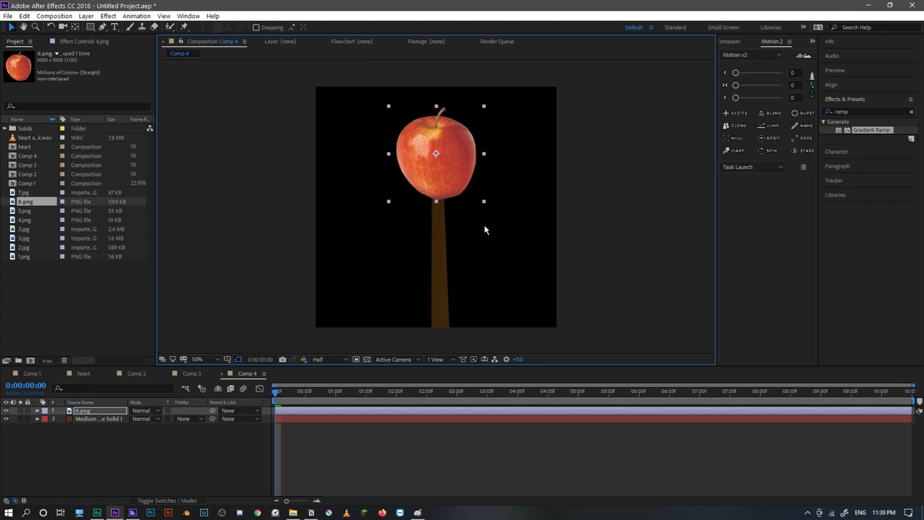
pyautogui.moveTo(448, 174); pyautogui.dragTo(446, 178)
pyautogui.moveTo(483, 207); pyautogui.dragTo(506, 228)
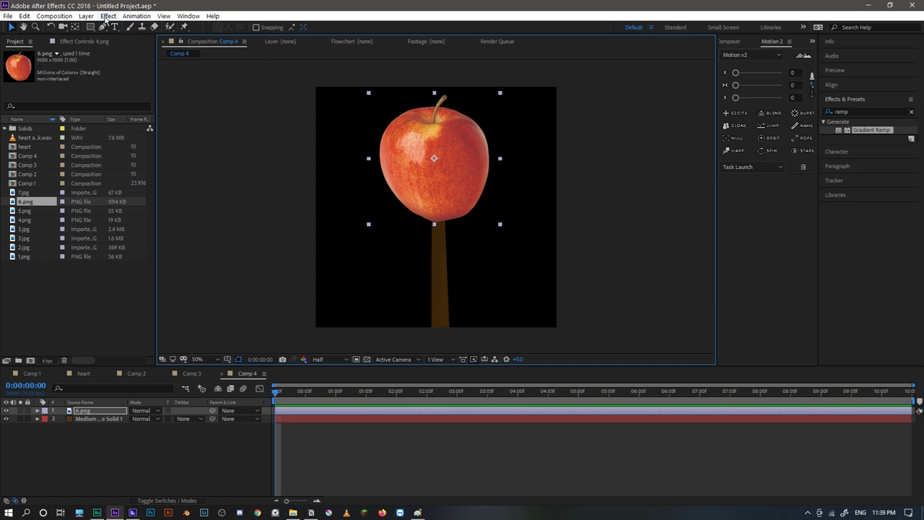
# - Apply the Tint effect to the apple layer and set its Map Black To color to dark gray 1E1E1E
pyautogui.click(106, 17)
pyautogui.moveTo(174, 118)
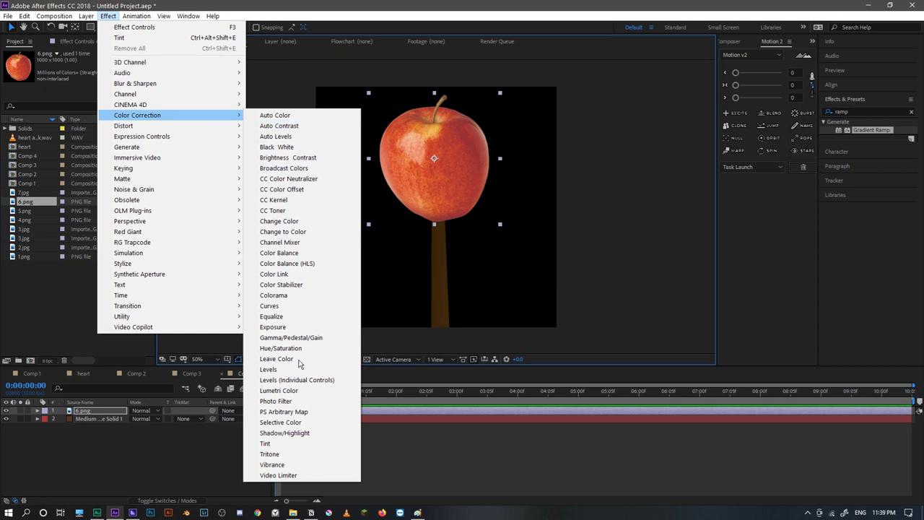
pyautogui.click(266, 444)
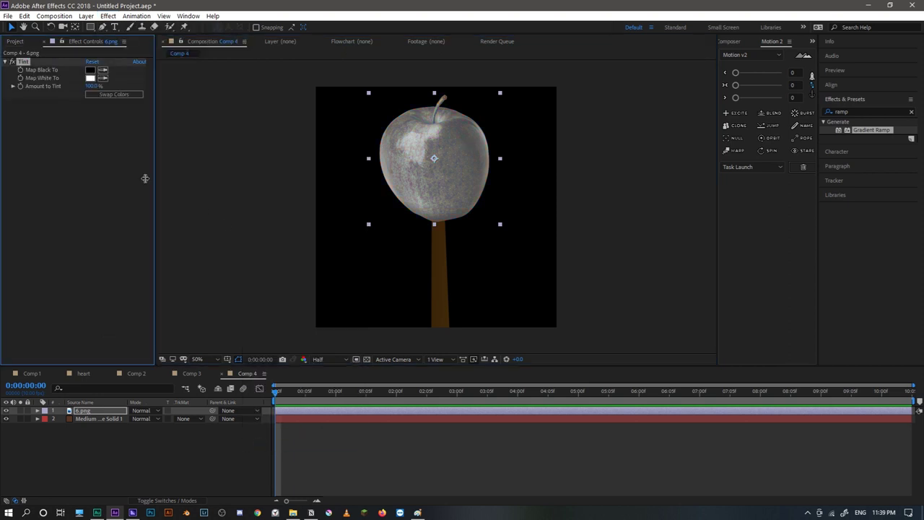
pyautogui.click(89, 69)
pyautogui.moveTo(94, 159); pyautogui.dragTo(46, 170)
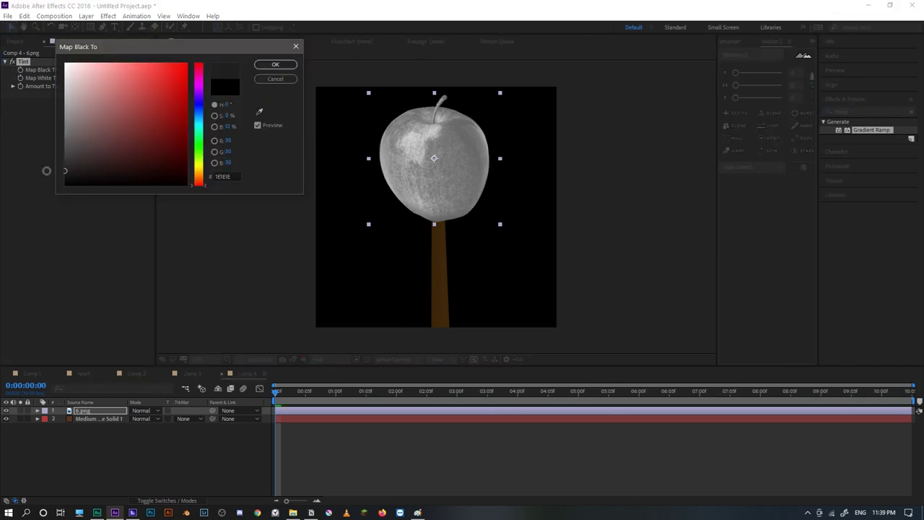
pyautogui.click(276, 68)
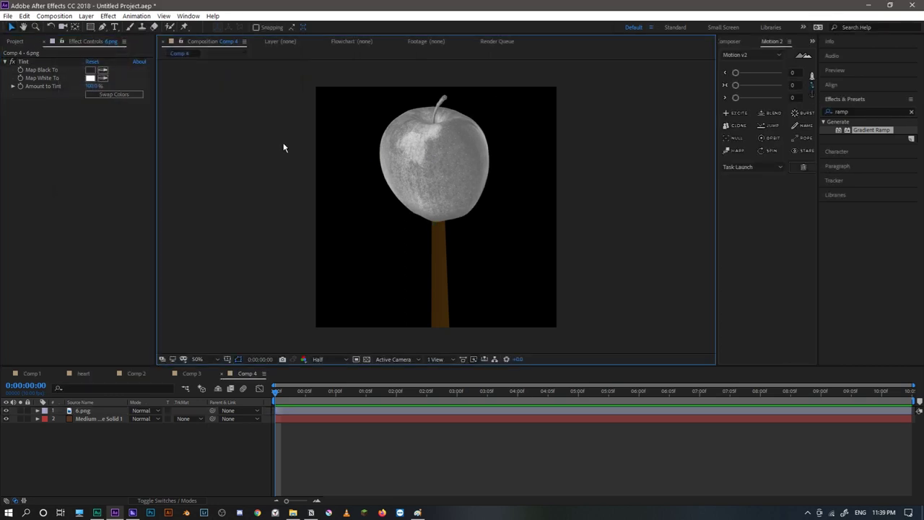
# - Review the shoe, smiley and apple compositions Comp 2, Comp 3 and Comp 4
pyautogui.click(33, 42)
pyautogui.click(417, 140)
pyautogui.click(581, 131)
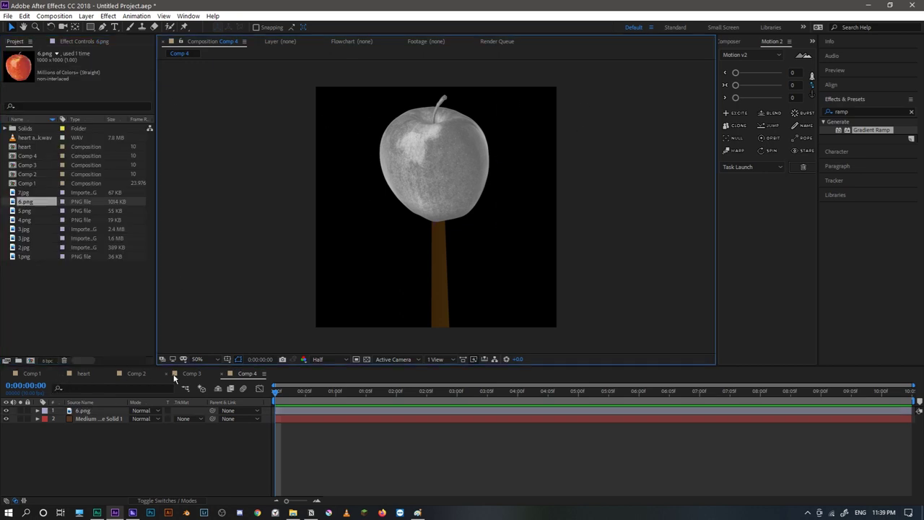
pyautogui.click(179, 374)
pyautogui.click(152, 375)
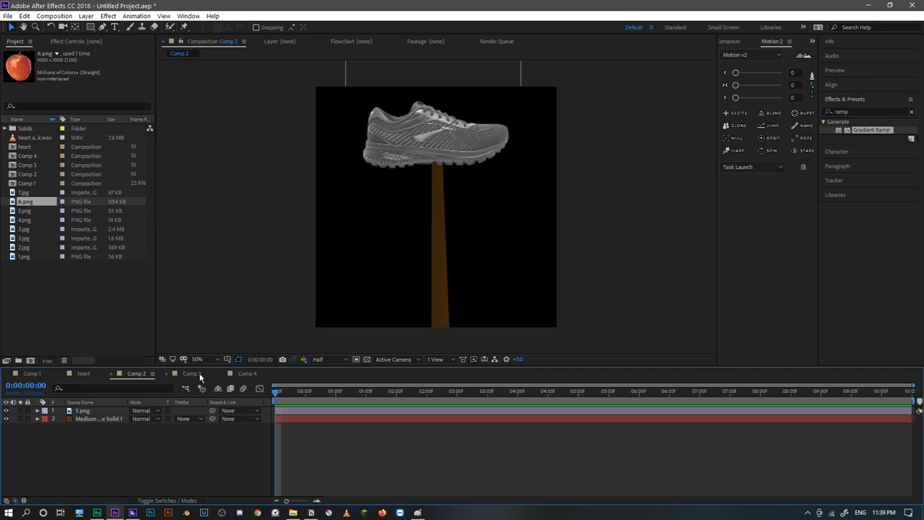
pyautogui.click(200, 376)
pyautogui.click(248, 374)
# - Place Comp 4, Comp 3 and Comp 2 side by side over the hospital scene in Comp 1
pyautogui.click(36, 375)
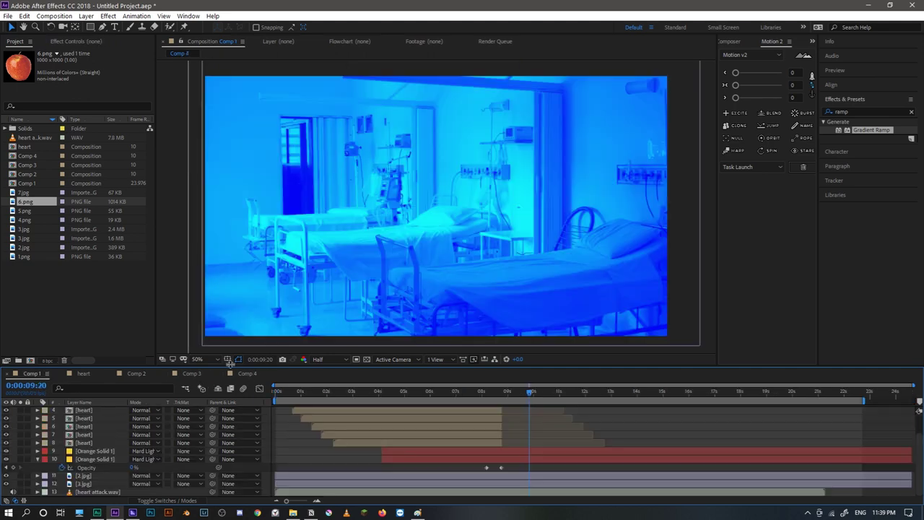
pyautogui.moveTo(29, 156); pyautogui.dragTo(366, 194)
pyautogui.moveTo(29, 164); pyautogui.dragTo(455, 210)
pyautogui.moveTo(32, 174); pyautogui.dragTo(573, 212)
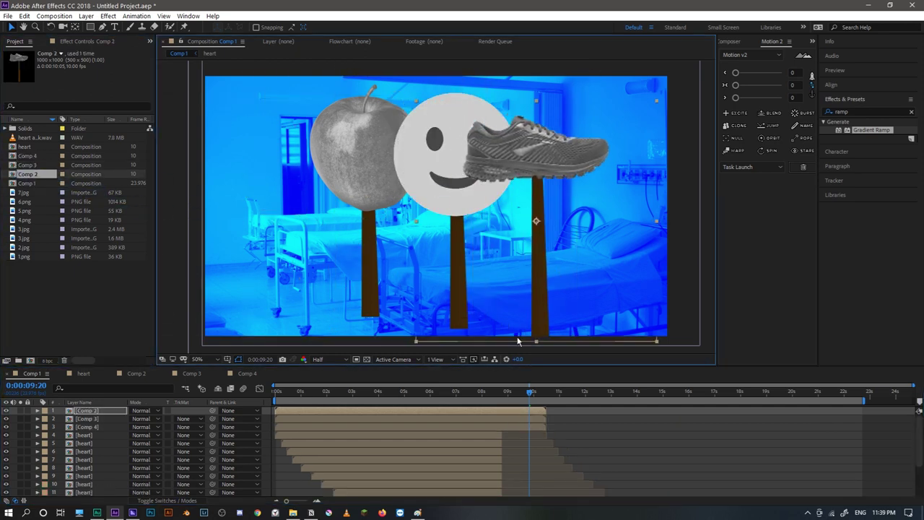
# - Shift the Comp 2, Comp 3 and Comp 4 layers to start just before 9 seconds and preview from 0:00:08:14
pyautogui.keyDown('shift'); pyautogui.click(493, 425); pyautogui.keyUp('shift')
pyautogui.moveTo(493, 426); pyautogui.dragTo(686, 431)
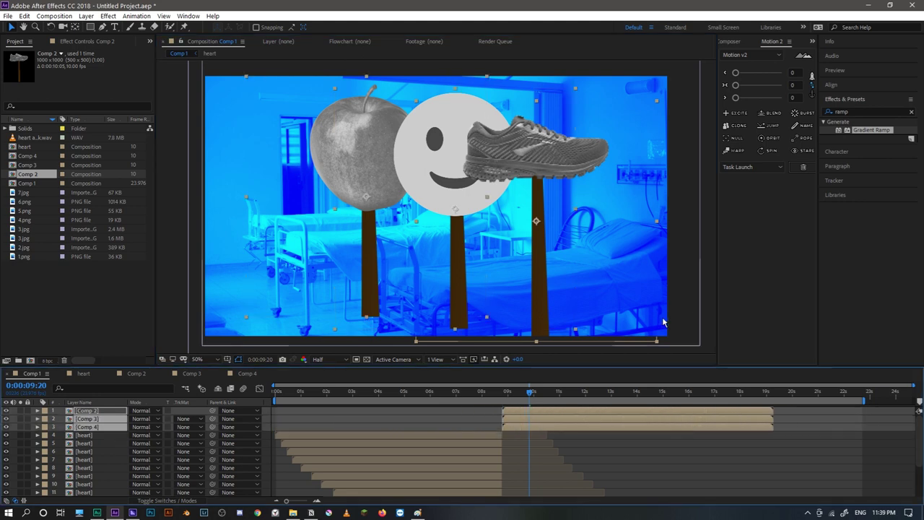
pyautogui.press(',')
pyautogui.press(',')
pyautogui.press('.')
pyautogui.press('.')
pyautogui.moveTo(514, 396); pyautogui.dragTo(498, 394)
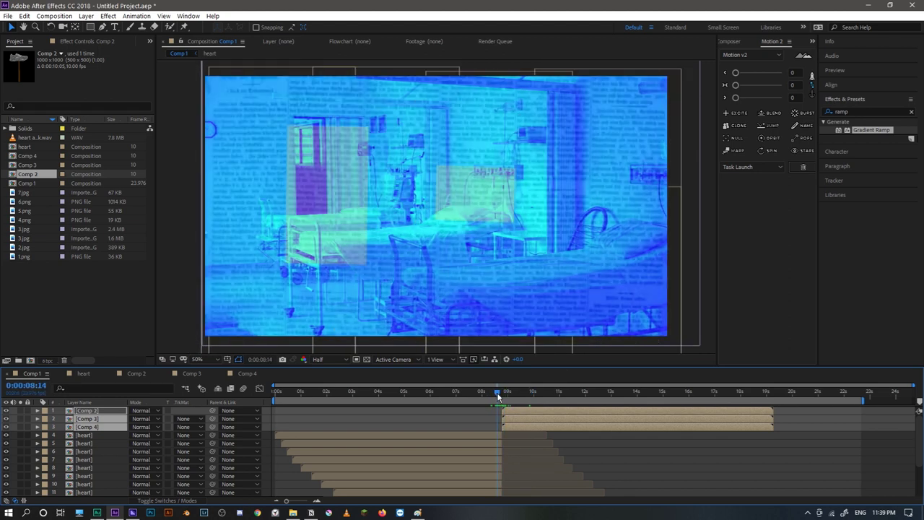
pyautogui.press('space')
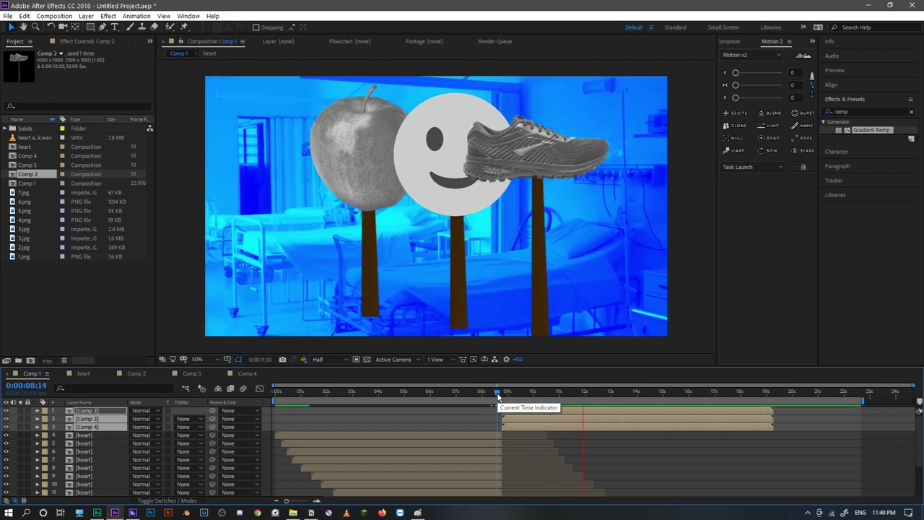
# - Move the three stick object layers to start at about 11 seconds and play the preview
pyautogui.moveTo(498, 394); pyautogui.dragTo(587, 396)
pyautogui.moveTo(601, 414); pyautogui.dragTo(664, 414)
pyautogui.press('space')
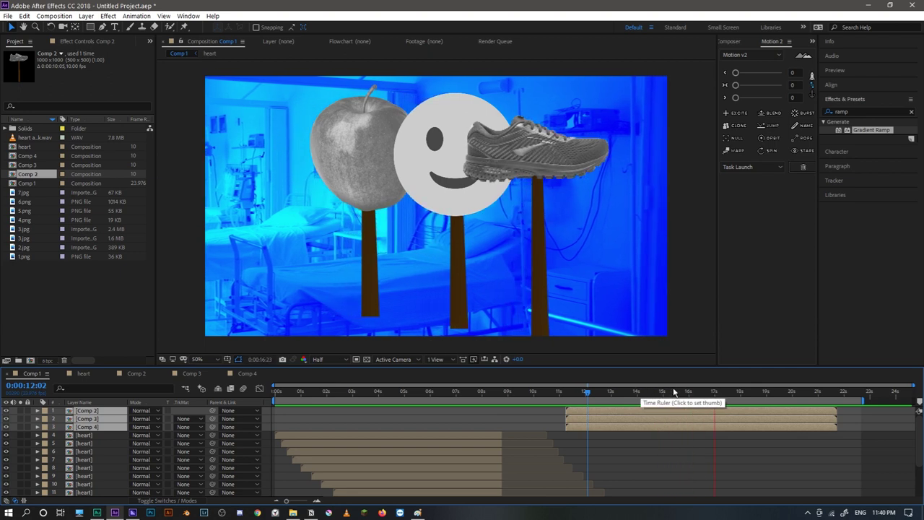
pyautogui.press('space')
# - Show the Position keyframes of the hospital layer 3.jpg and move the last keyframe to about 22 seconds
pyautogui.moveTo(686, 392)
pyautogui.mouseDown()
pyautogui.moveTo(754, 394)
pyautogui.moveTo(686, 404)
pyautogui.mouseUp()
pyautogui.scroll(-3, 653, 447)
pyautogui.click(653, 456)
pyautogui.click(650, 450)
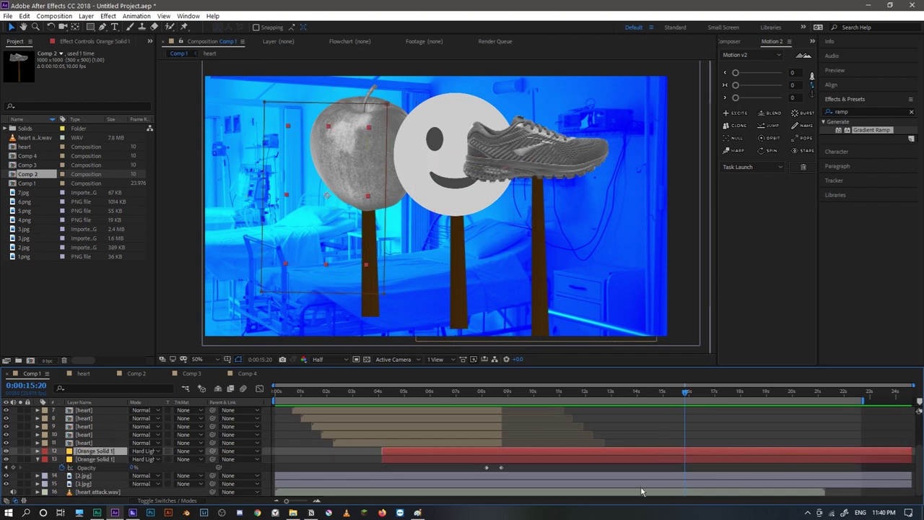
pyautogui.scroll(2, 621, 451)
pyautogui.scroll(-1, 634, 430)
pyautogui.scroll(1, 634, 429)
pyautogui.click(634, 411)
pyautogui.scroll(-3, 621, 463)
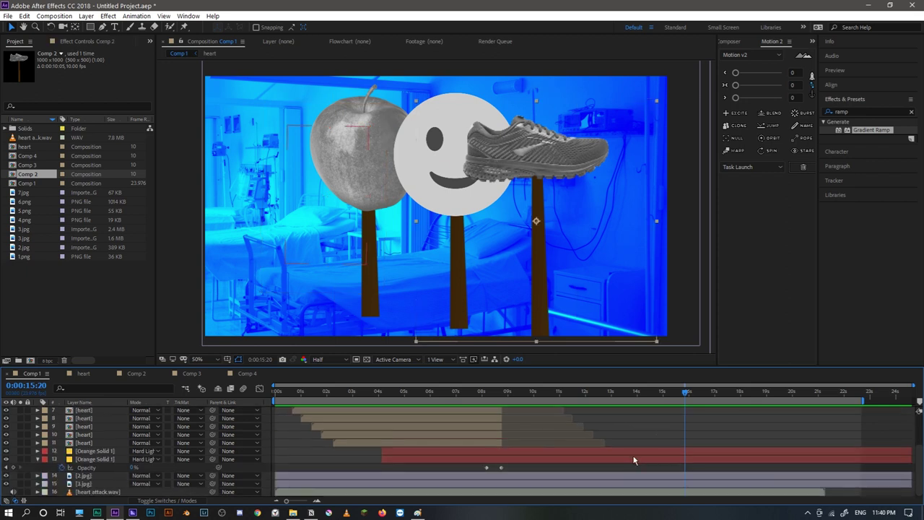
pyautogui.click(611, 478)
pyautogui.click(611, 483)
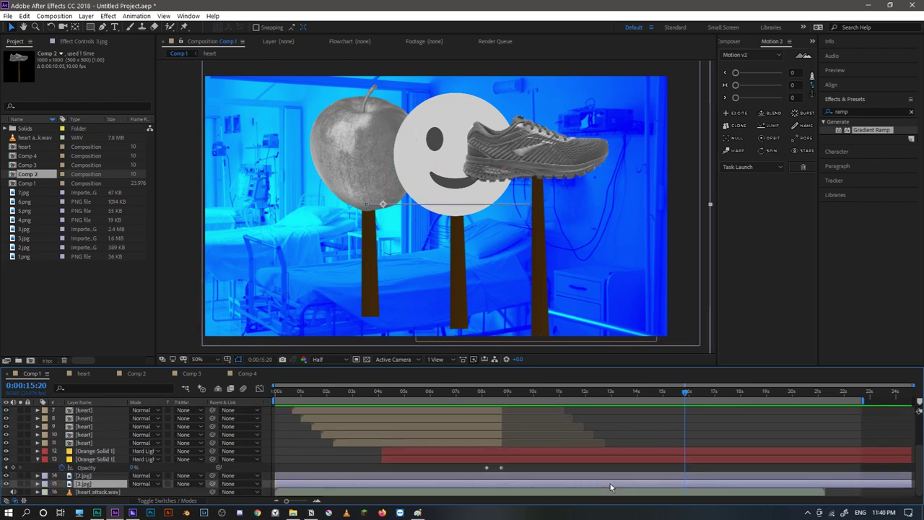
pyautogui.press('p')
pyautogui.moveTo(730, 495); pyautogui.dragTo(850, 505)
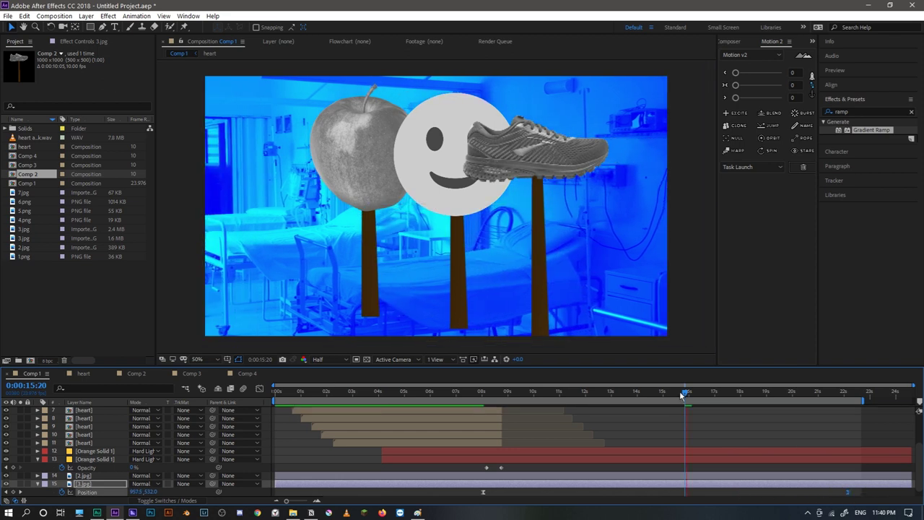
# - Move the playhead to 0:00:14:03 and show the Rotation property of the Comp 2, Comp 3 and Comp 4 layers
pyautogui.click(640, 393)
pyautogui.scroll(3, 609, 408)
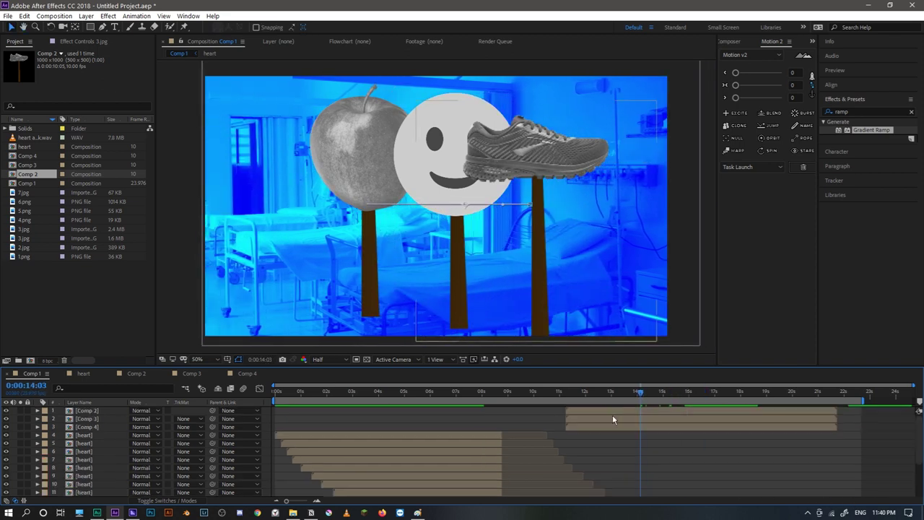
pyautogui.hotkey('ctrl', 'a')
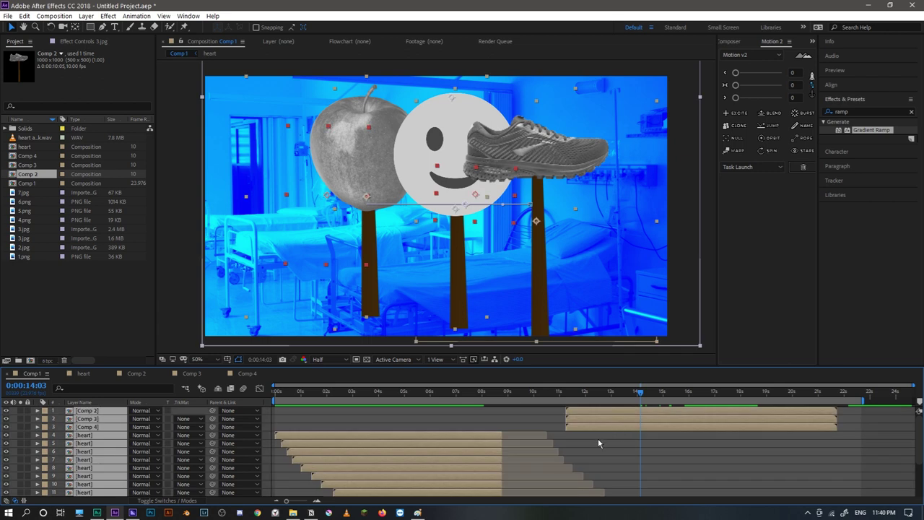
pyautogui.click(600, 437)
pyautogui.click(598, 426)
pyautogui.keyDown('shift'); pyautogui.click(598, 410); pyautogui.keyUp('shift')
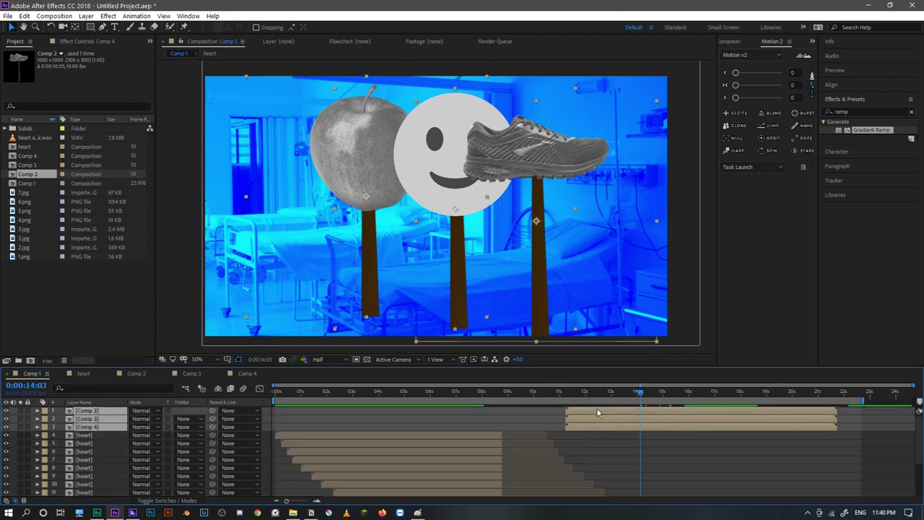
pyautogui.press('r')
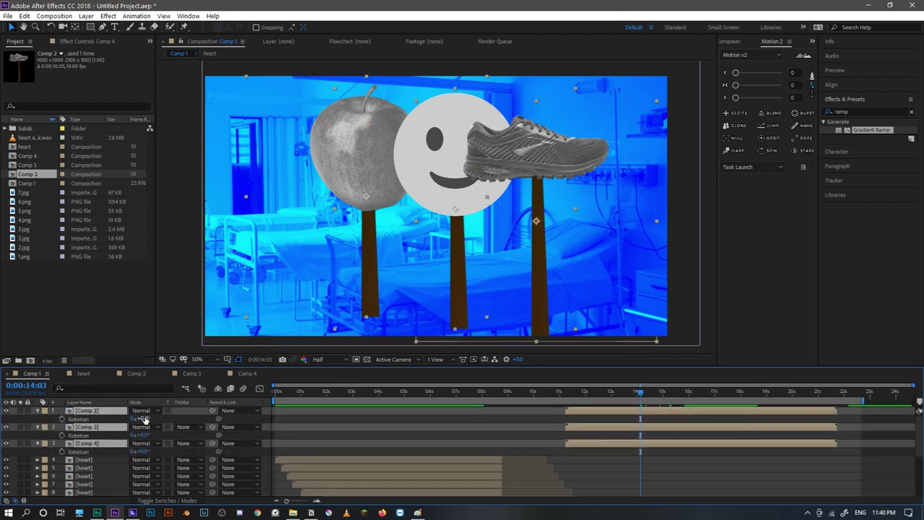
# - Rotate the apple layer Comp 4 to -23° and move it down toward the left edge of the hospital picture
pyautogui.click(628, 289)
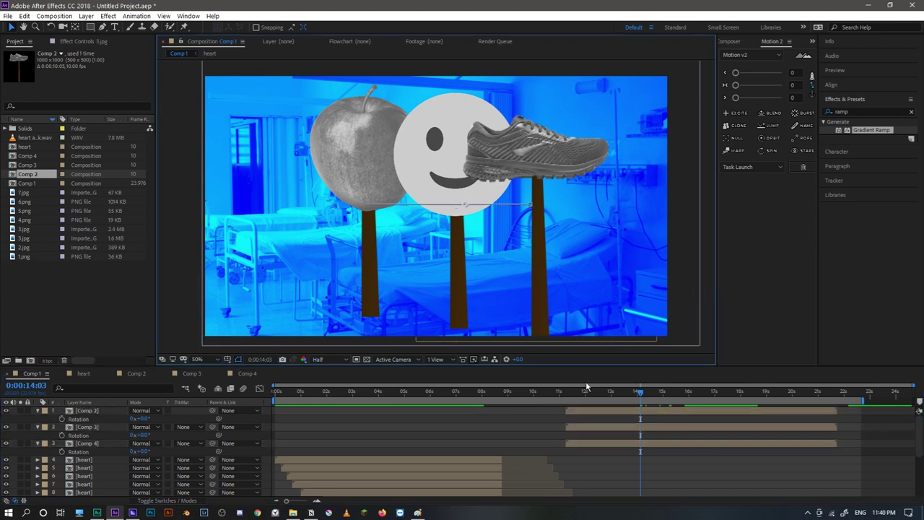
pyautogui.click(592, 442)
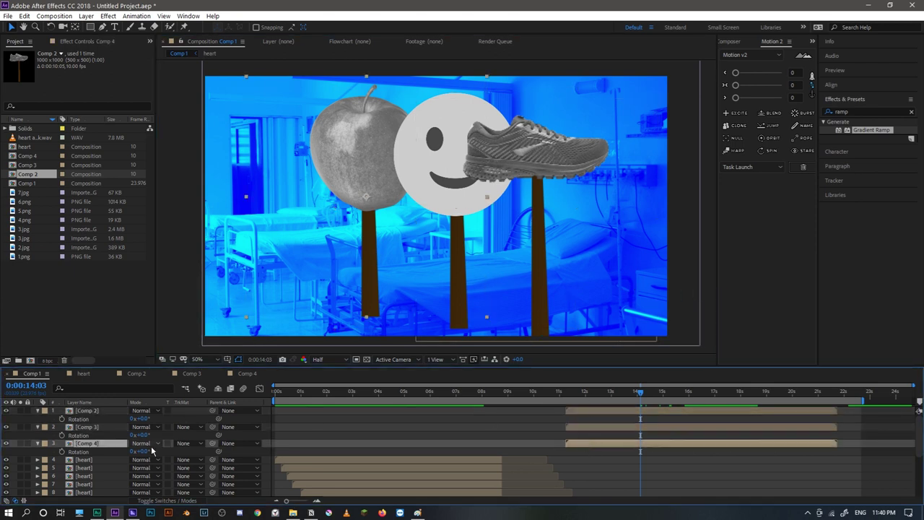
pyautogui.moveTo(144, 450); pyautogui.dragTo(129, 450)
pyautogui.moveTo(332, 157); pyautogui.dragTo(283, 201)
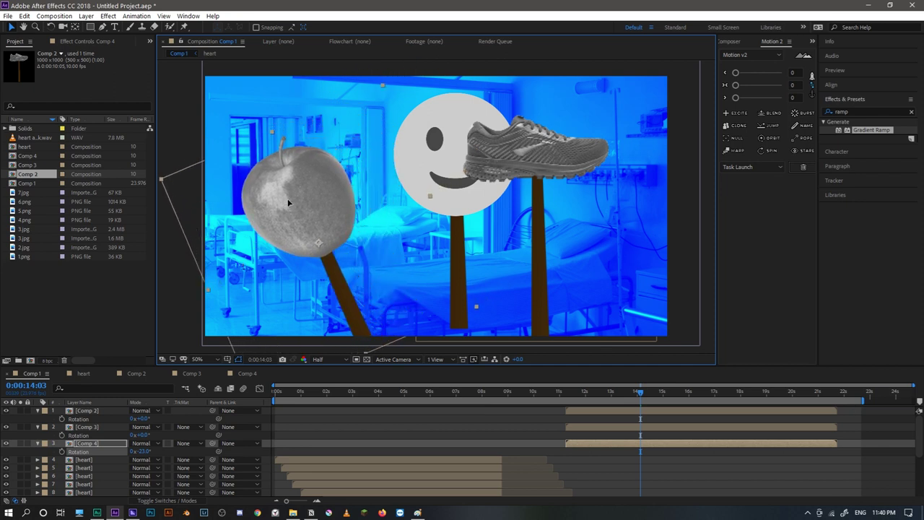
# - Set the rotation of the smiley layer Comp 3 to 1°, and center the shoe layer Comp 2 with a 3° rotation
pyautogui.click(93, 428)
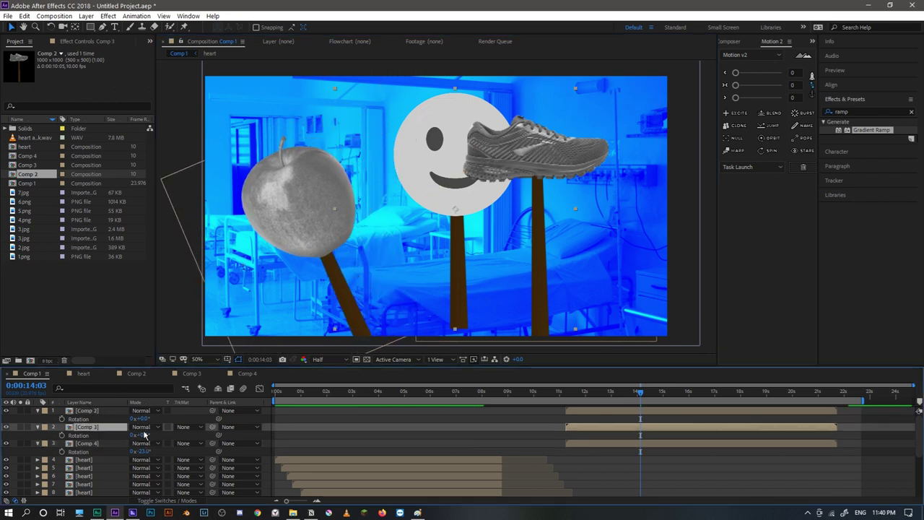
pyautogui.moveTo(144, 434)
pyautogui.mouseDown()
pyautogui.moveTo(154, 434)
pyautogui.moveTo(139, 435)
pyautogui.mouseUp()
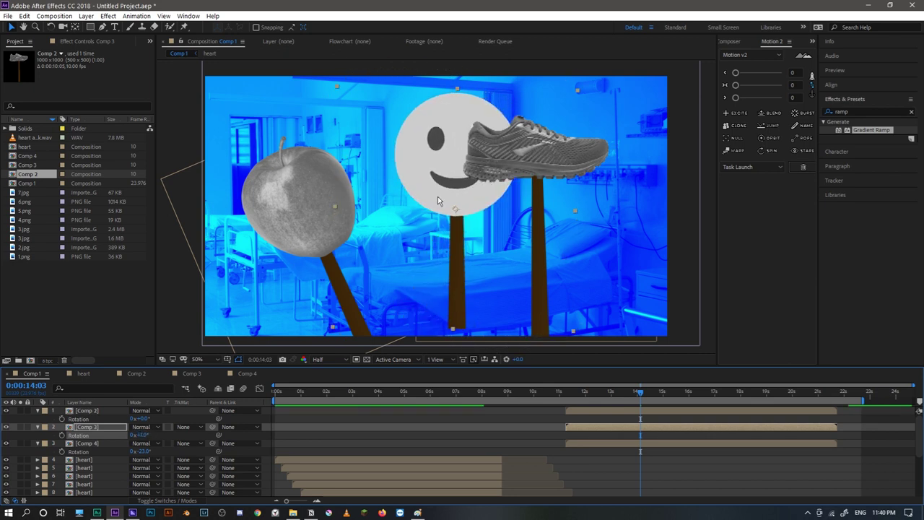
pyautogui.click(88, 411)
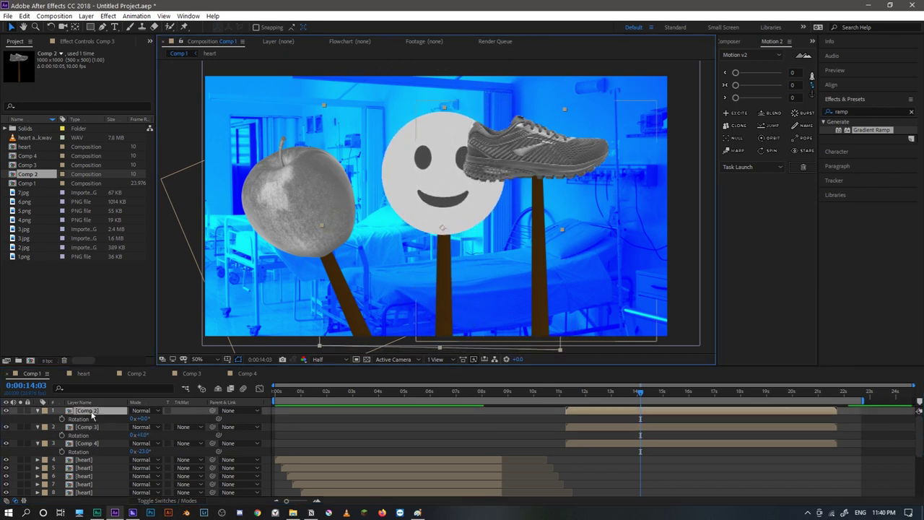
pyautogui.moveTo(142, 418); pyautogui.dragTo(160, 419)
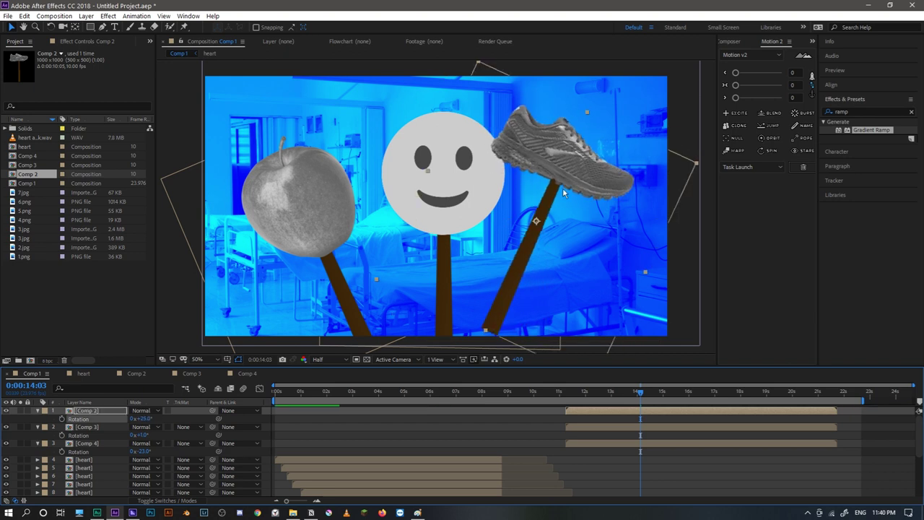
pyautogui.moveTo(575, 220); pyautogui.dragTo(485, 236)
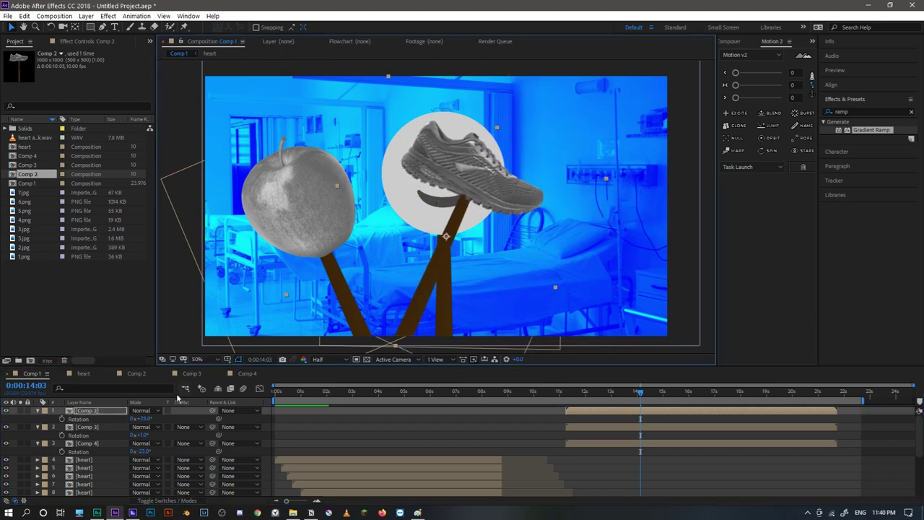
pyautogui.moveTo(140, 419); pyautogui.dragTo(123, 432)
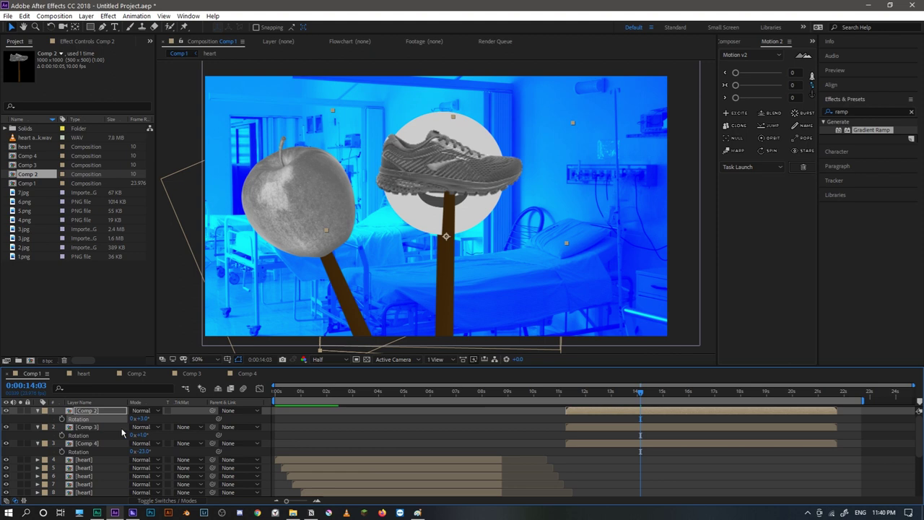
# - Move the smiley layer Comp 3 to the right side of the picture and set its rotation to 19°
pyautogui.click(122, 428)
pyautogui.moveTo(478, 133); pyautogui.dragTo(586, 135)
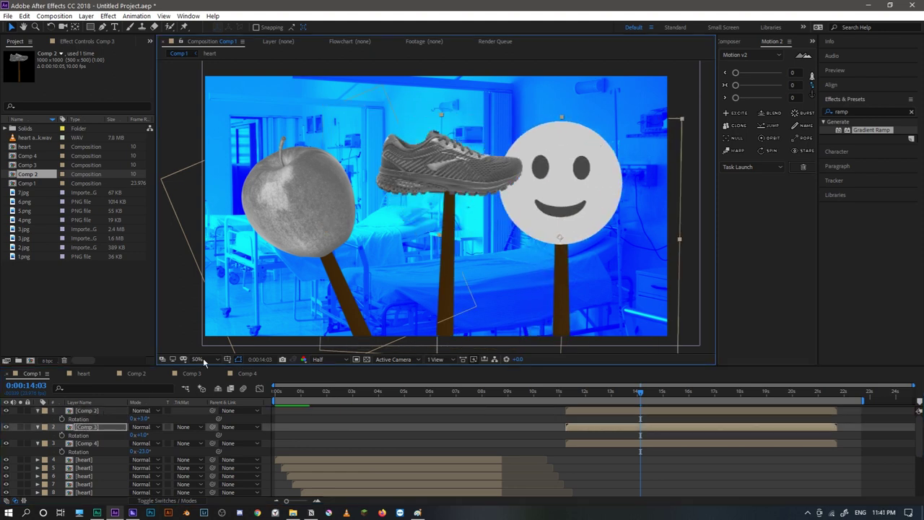
pyautogui.moveTo(140, 435)
pyautogui.mouseDown()
pyautogui.moveTo(161, 436)
pyautogui.moveTo(153, 434)
pyautogui.mouseUp()
pyautogui.moveTo(564, 231); pyautogui.dragTo(578, 232)
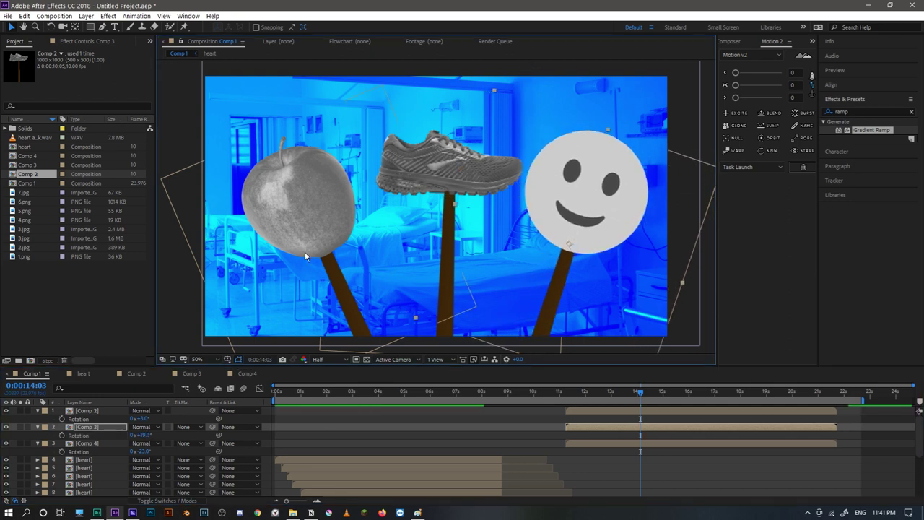
pyautogui.click(96, 437)
pyautogui.moveTo(473, 195); pyautogui.dragTo(481, 203)
pyautogui.scroll(-1, 484, 197)
pyautogui.click(671, 189)
pyautogui.scroll(1, 579, 207)
pyautogui.click(527, 213)
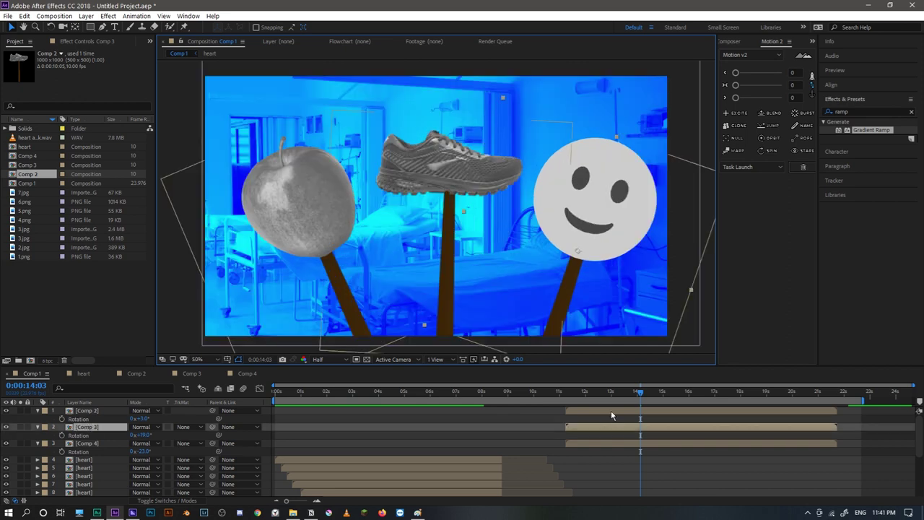
# - Scale the apple, shoe and smiley layers down slightly together and shift them a little left and down
pyautogui.click(674, 318)
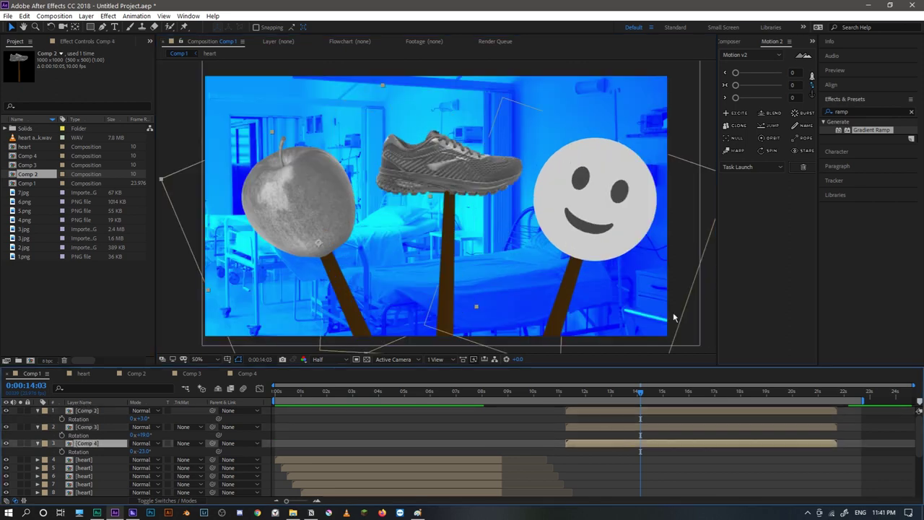
pyautogui.keyDown('shift'); pyautogui.click(598, 415); pyautogui.keyUp('shift')
pyautogui.scroll(-1, 597, 205)
pyautogui.moveTo(581, 195); pyautogui.dragTo(572, 200)
pyautogui.press('capslock')
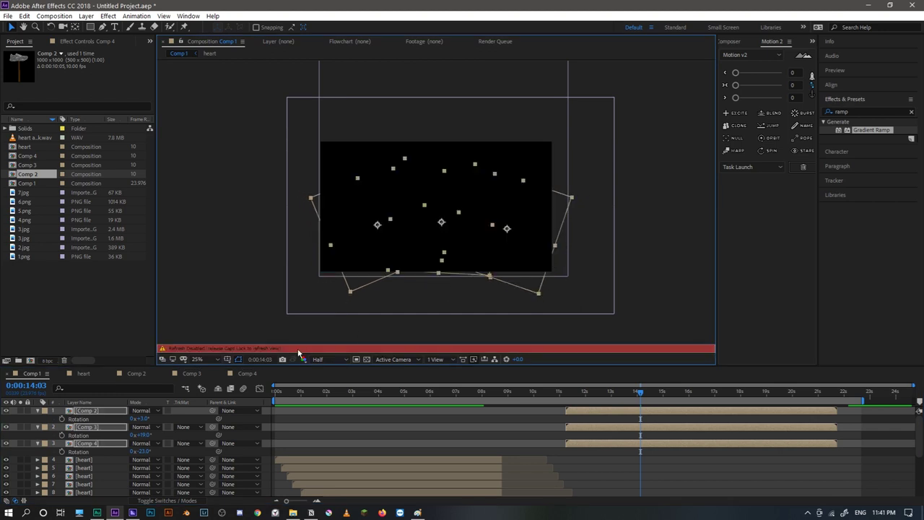
pyautogui.press('capslock')
pyautogui.hotkey('shift', 'Left')
pyautogui.hotkey('shift', 'Left')
pyautogui.hotkey('shift', 'Left')
pyautogui.hotkey('shift', 'Left')
pyautogui.hotkey('shift', 'Down')
pyautogui.hotkey('shift', 'Down')
pyautogui.hotkey('shift', 'Down')
pyautogui.hotkey('shift', 'Down')
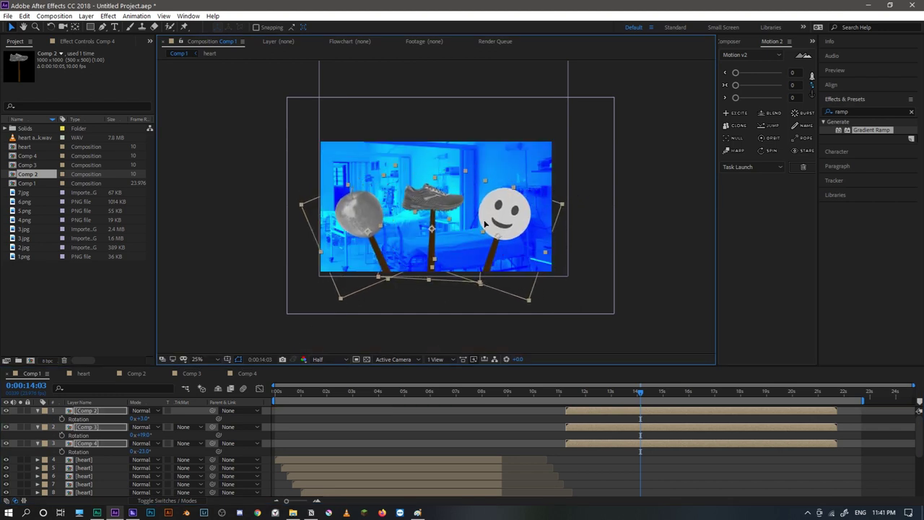
pyautogui.click(637, 215)
pyautogui.press('.')
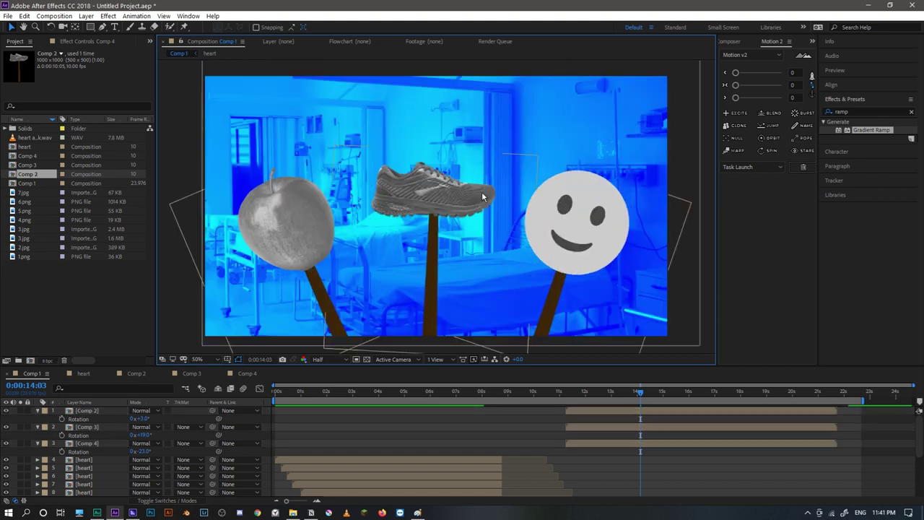
# - Add Position keyframes to Comp 2, Comp 3 and Comp 4 at 0:00:11:17 and move those keyframes to about 12.7 seconds
pyautogui.click(614, 410)
pyautogui.keyDown('shift'); pyautogui.click(598, 445); pyautogui.keyUp('shift')
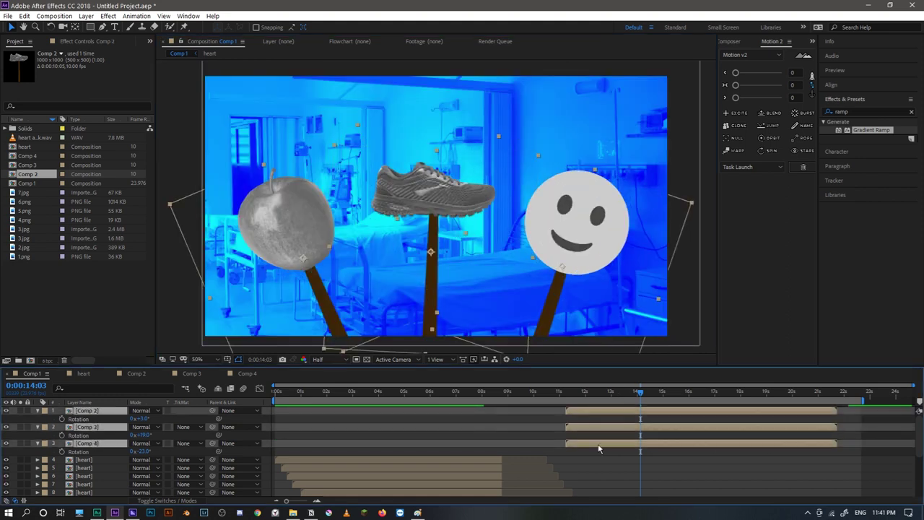
pyautogui.click(580, 422)
pyautogui.click(578, 397)
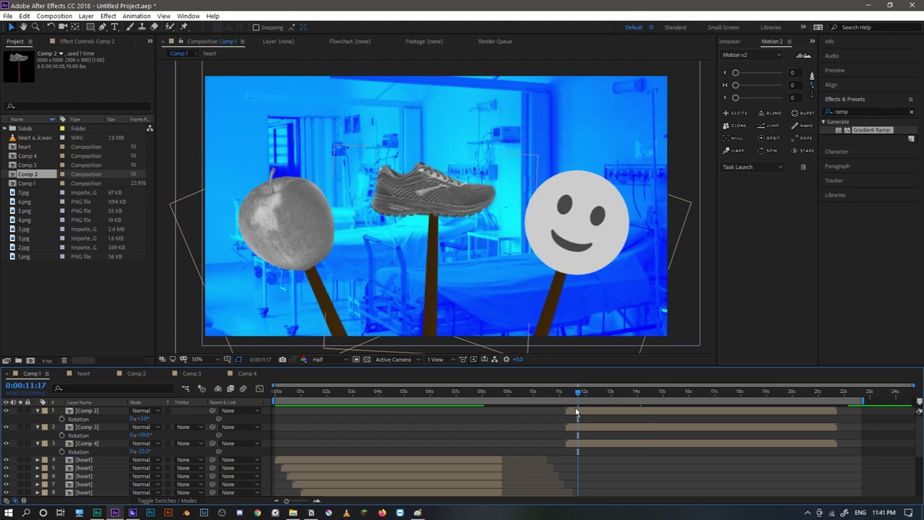
pyautogui.click(578, 410)
pyautogui.keyDown('shift'); pyautogui.click(578, 445); pyautogui.keyUp('shift')
pyautogui.press('p')
pyautogui.click(62, 419)
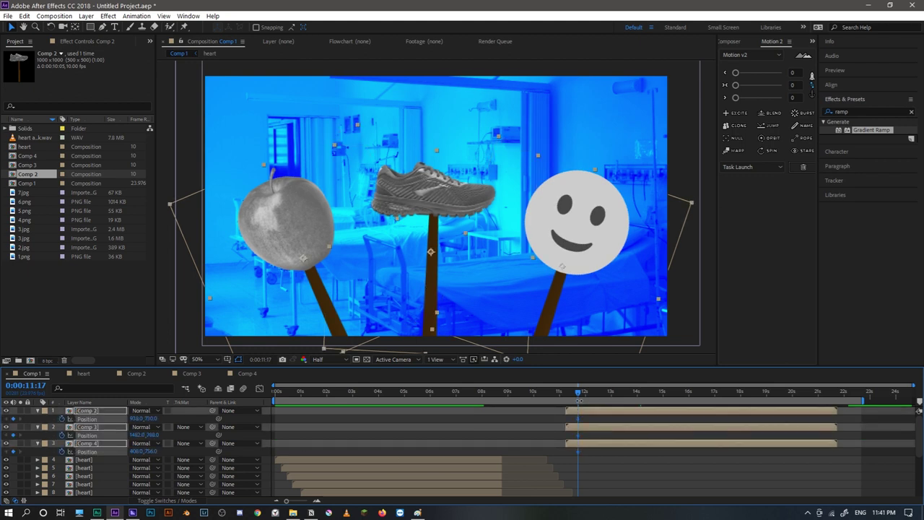
pyautogui.moveTo(580, 396); pyautogui.dragTo(579, 423)
pyautogui.click(603, 400)
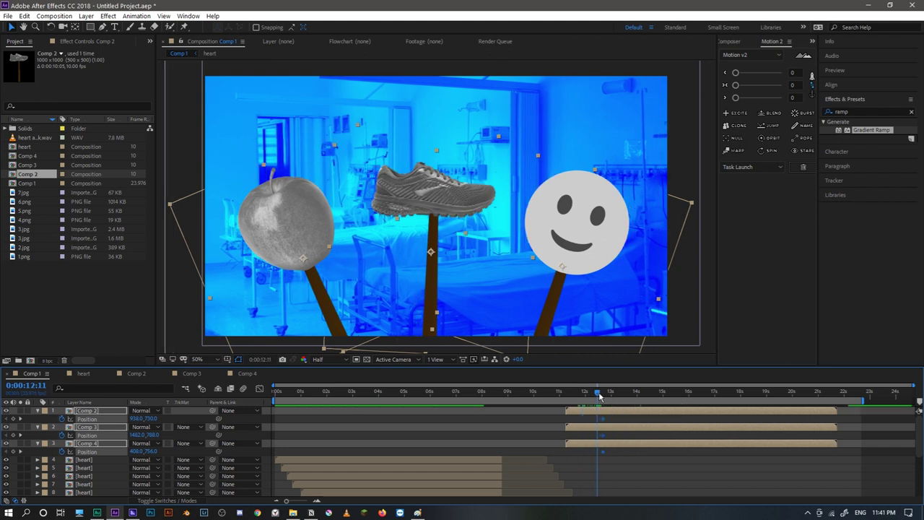
# - At 0:00:11:19, lower the three objects straight below the frame, ease their Position keyframes and preview the rise
pyautogui.moveTo(607, 401); pyautogui.dragTo(581, 398)
pyautogui.moveTo(576, 246); pyautogui.dragTo(632, 468)
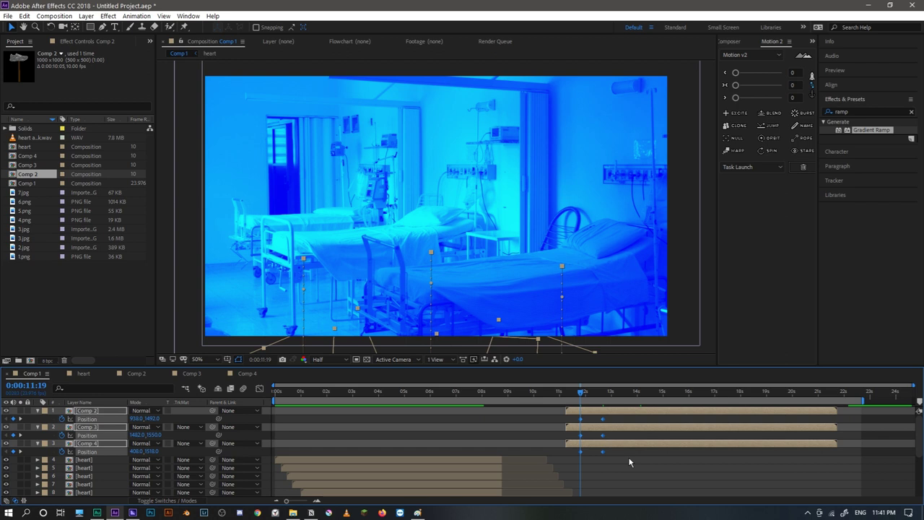
pyautogui.press('F9')
pyautogui.press('space')
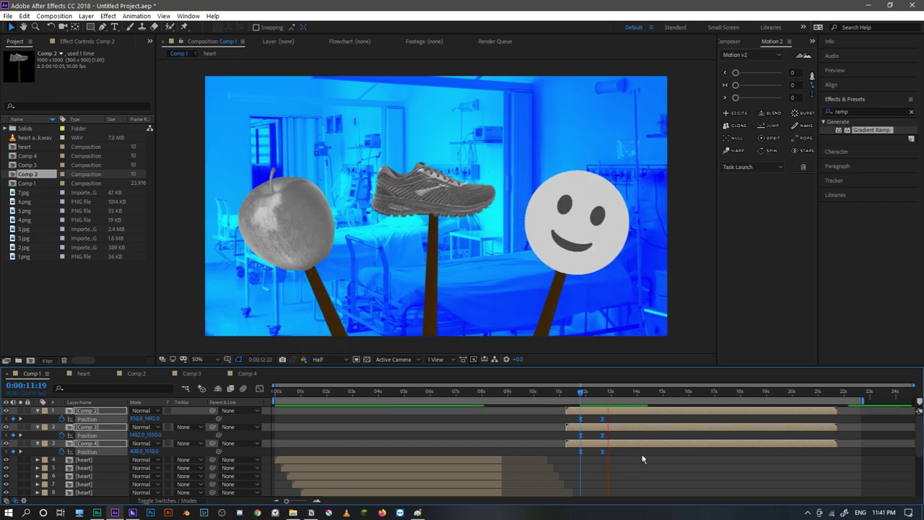
# - Move the three end Position keyframes to about 13.7 seconds and preview from 0:00:11:17
pyautogui.click(585, 394)
pyautogui.click(604, 420)
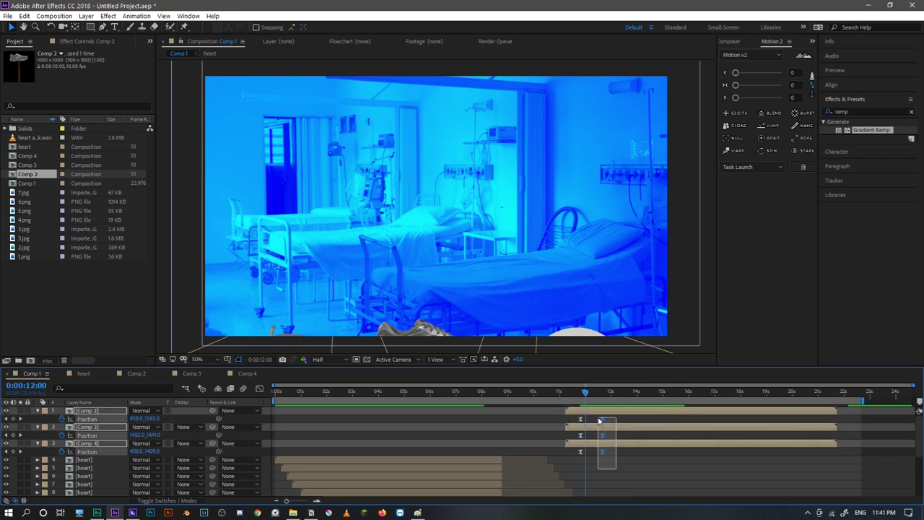
pyautogui.moveTo(605, 423); pyautogui.dragTo(629, 423)
pyautogui.click(578, 393)
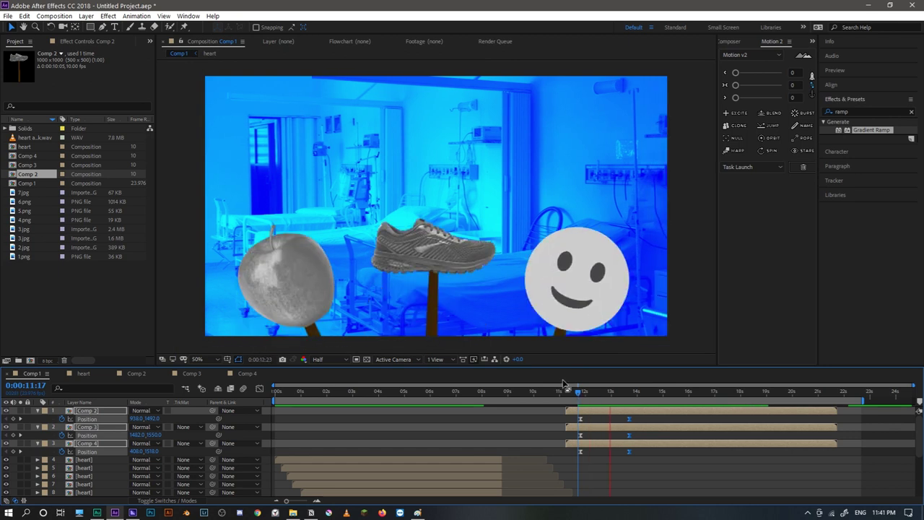
# - Go to 0:00:13:18 and briefly hide and show Comp 2, Comp 3 and Comp 4 to identify their objects
pyautogui.moveTo(578, 393); pyautogui.dragTo(632, 395)
pyautogui.click(213, 250)
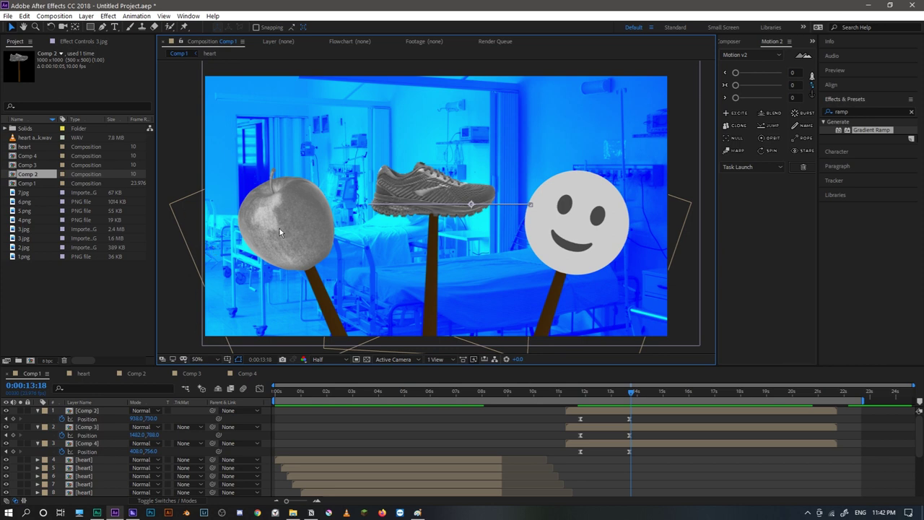
pyautogui.click(6, 410)
pyautogui.click(7, 410)
pyautogui.click(7, 427)
pyautogui.click(6, 427)
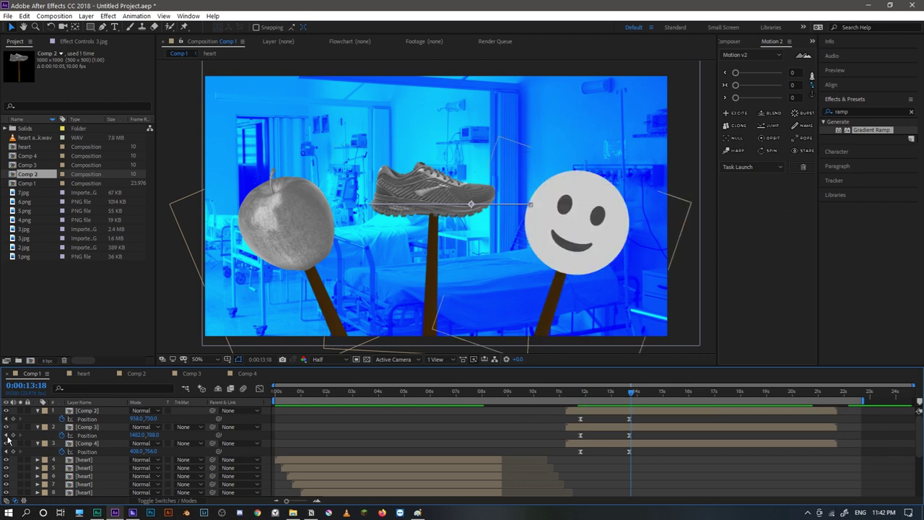
pyautogui.click(6, 443)
pyautogui.click(6, 443)
# - Stagger the layers so the apple starts at about 11.9 seconds, the shoe at 13.6 and the smiley at 15.6
pyautogui.click(81, 444)
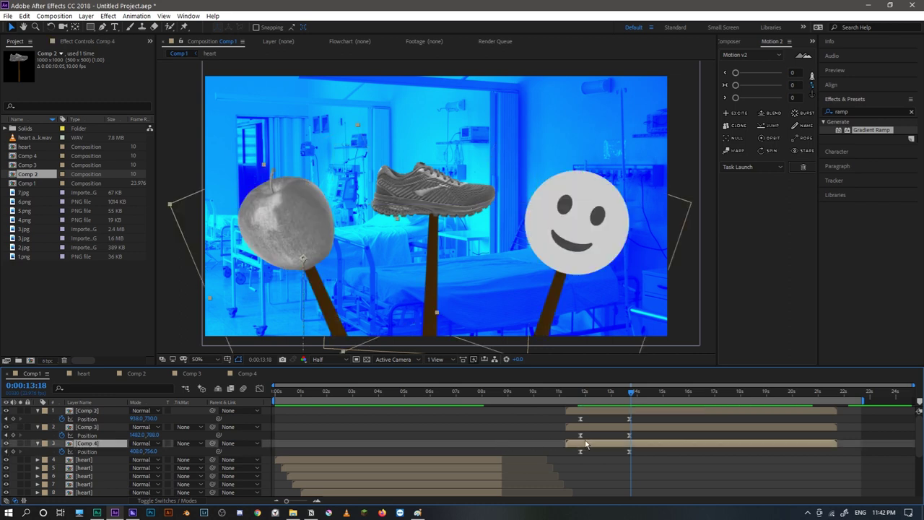
pyautogui.moveTo(585, 447); pyautogui.dragTo(597, 447)
pyautogui.click(592, 394)
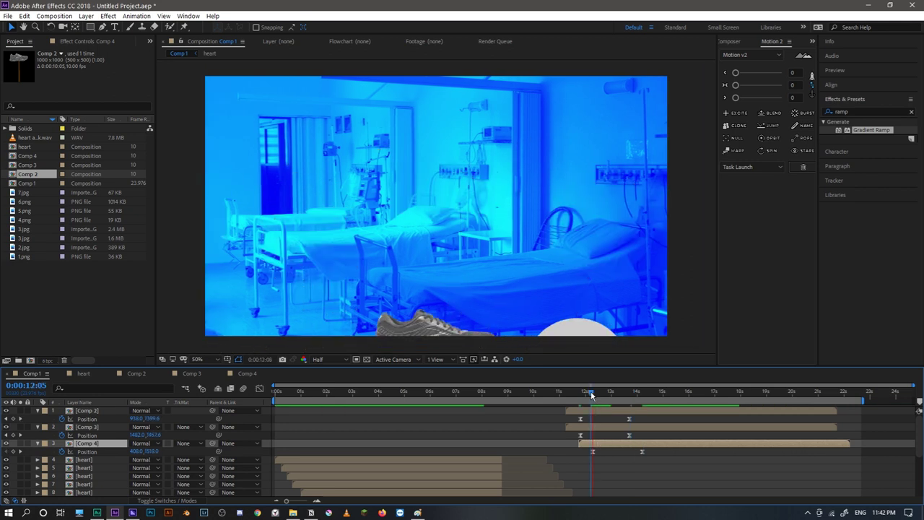
pyautogui.moveTo(592, 394); pyautogui.dragTo(734, 435)
pyautogui.moveTo(676, 410); pyautogui.dragTo(738, 418)
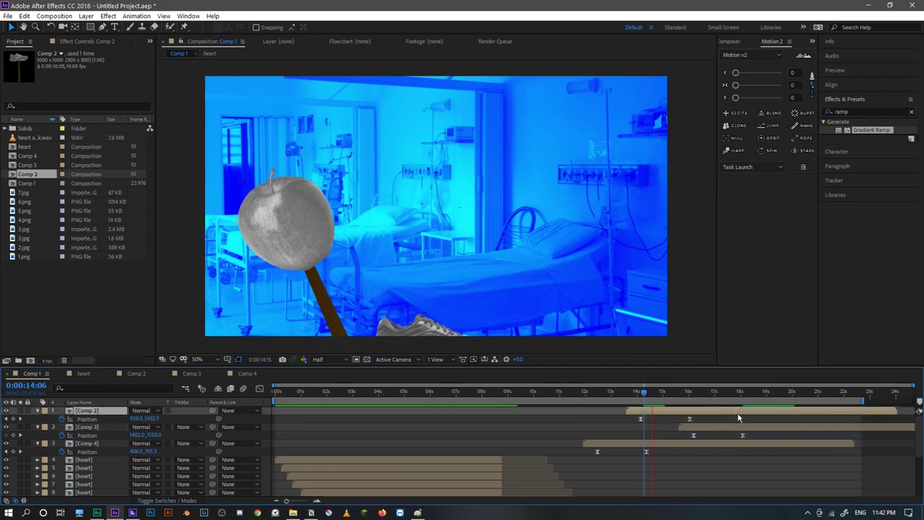
# - Shift the smiley layer Comp 3 to start at about 15.2 seconds and preview from 0:00:08:01 and 0:00:17:20
pyautogui.press('space')
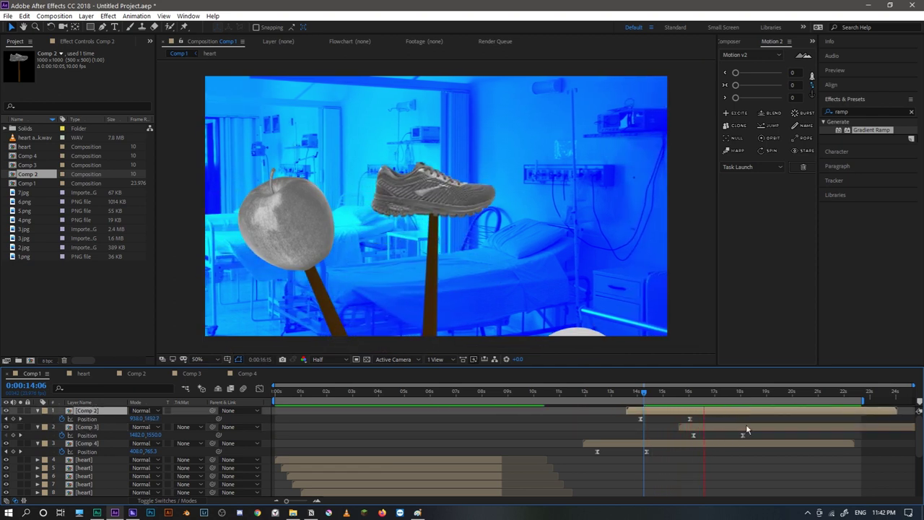
pyautogui.press('space')
pyautogui.moveTo(736, 430); pyautogui.dragTo(722, 431)
pyautogui.moveTo(690, 395); pyautogui.dragTo(483, 392)
pyautogui.press('space')
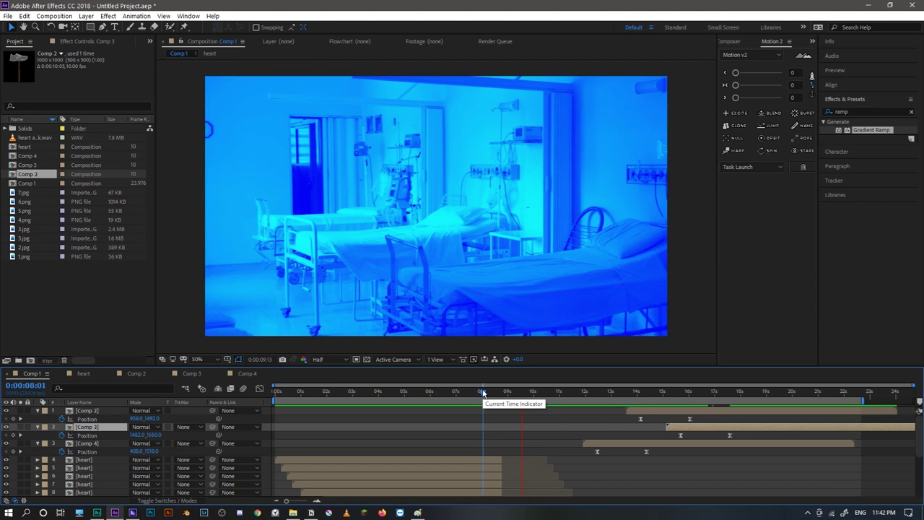
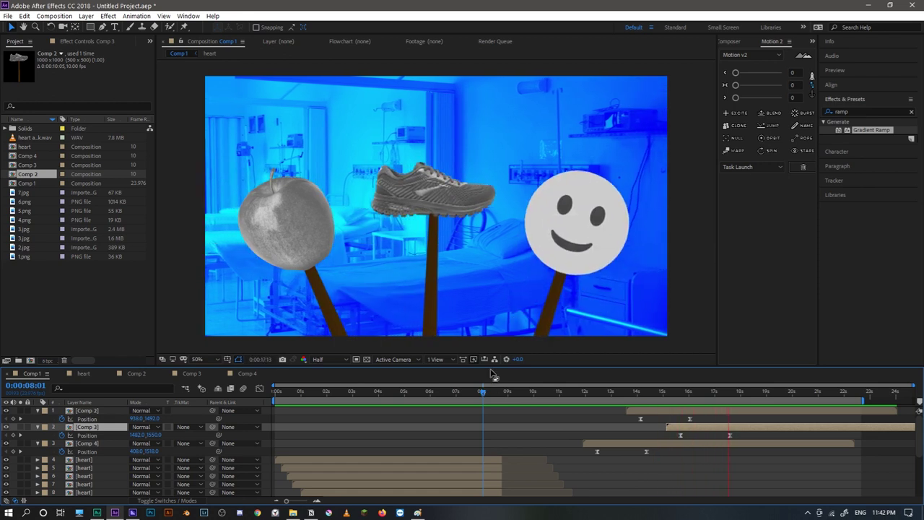
pyautogui.press('space')
pyautogui.click(658, 391)
pyautogui.click(736, 392)
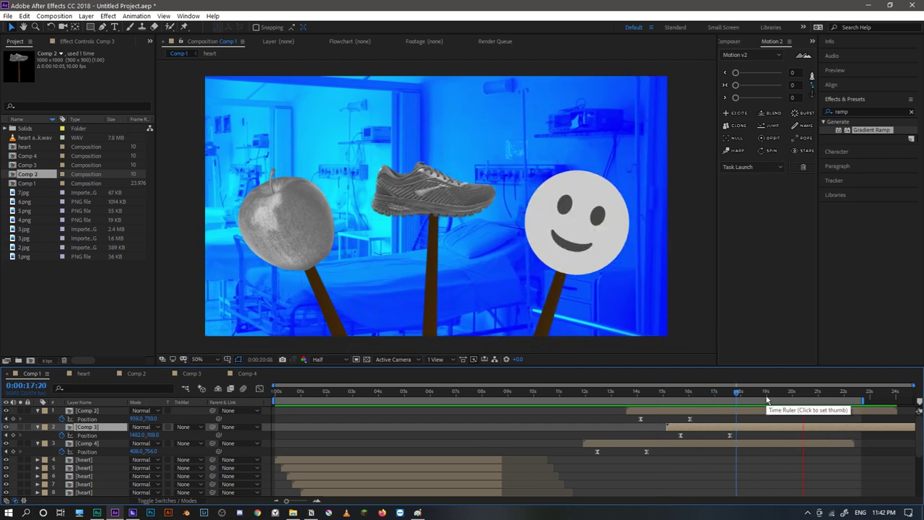
# - Move the playhead to 0:00:19:22 and add the curtain image 7.jpg as the topmost layer, placed across the upper frame
pyautogui.click(787, 397)
pyautogui.click(790, 397)
pyautogui.click(18, 192)
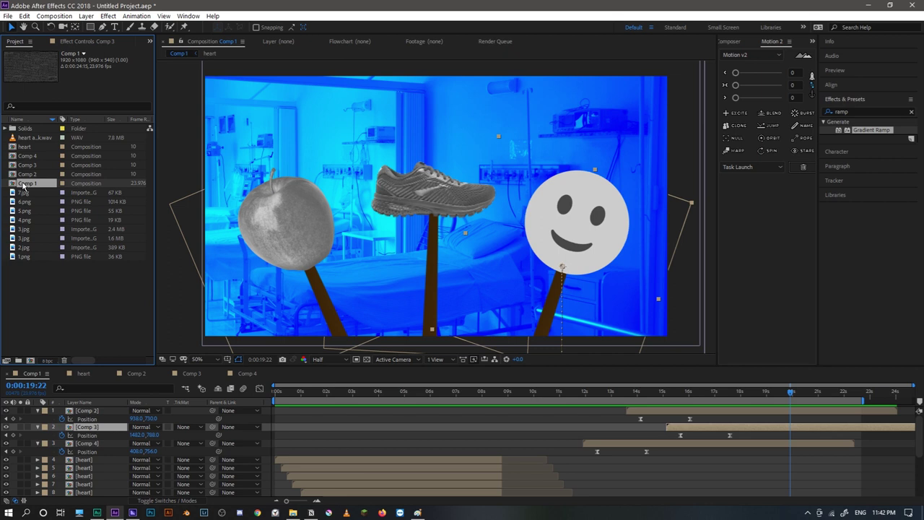
pyautogui.click(29, 208)
pyautogui.click(26, 192)
pyautogui.moveTo(26, 195); pyautogui.dragTo(670, 282)
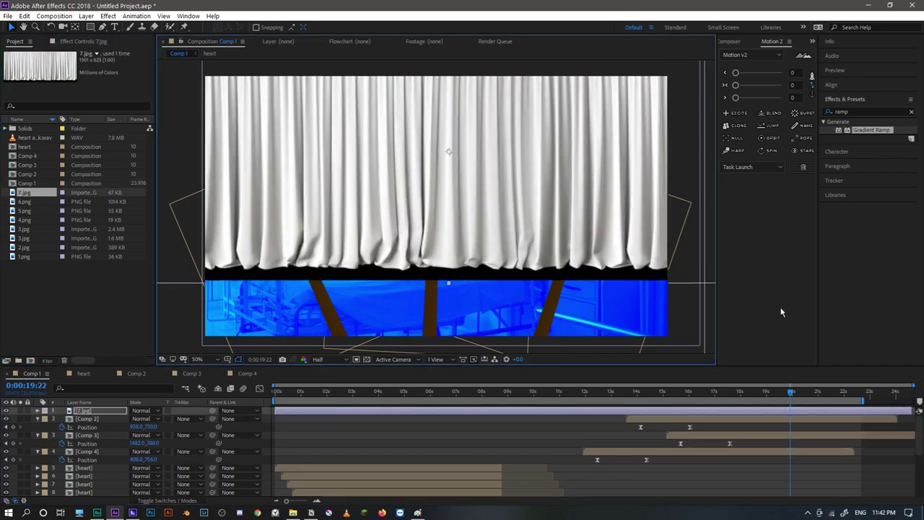
# - Lower the curtain over the frame and mask it with a closed Pen path, wavy along the hem, to cut off the black strip
pyautogui.moveTo(525, 248)
pyautogui.mouseDown()
pyautogui.moveTo(524, 315)
pyautogui.moveTo(516, 248)
pyautogui.mouseUp()
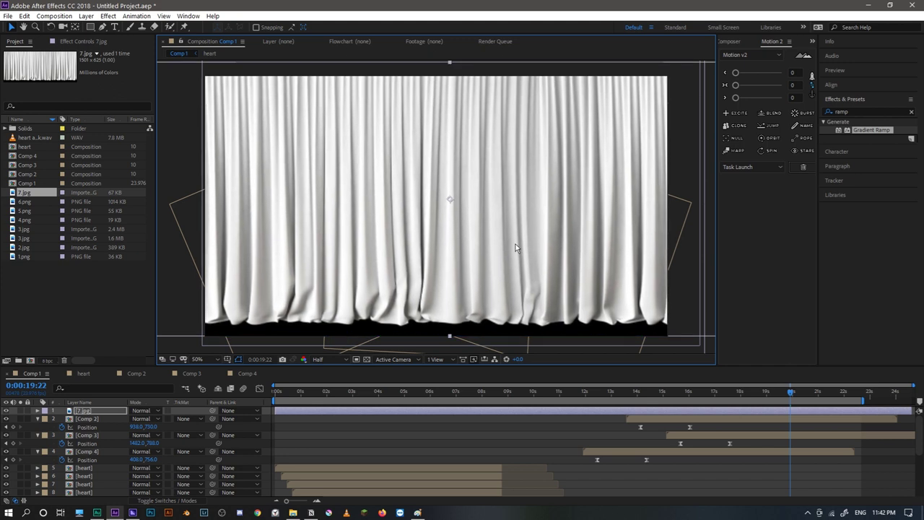
pyautogui.click(103, 28)
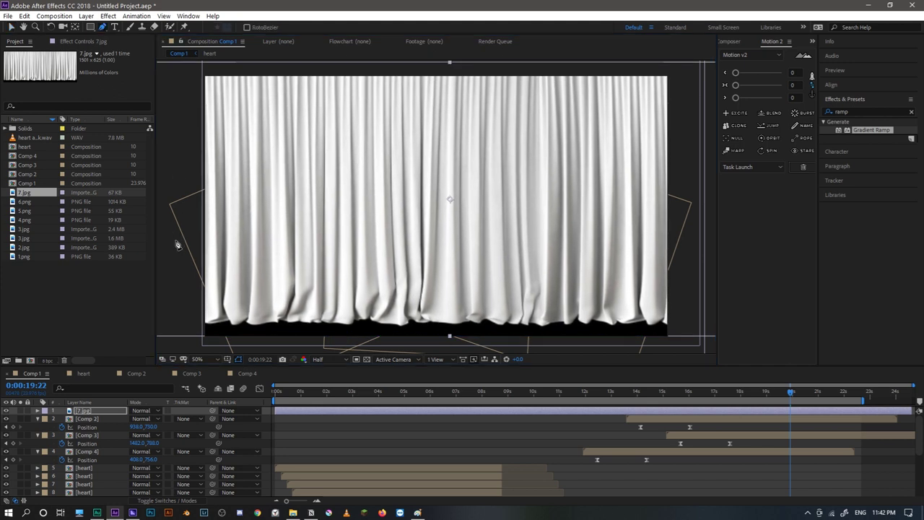
pyautogui.click(184, 290)
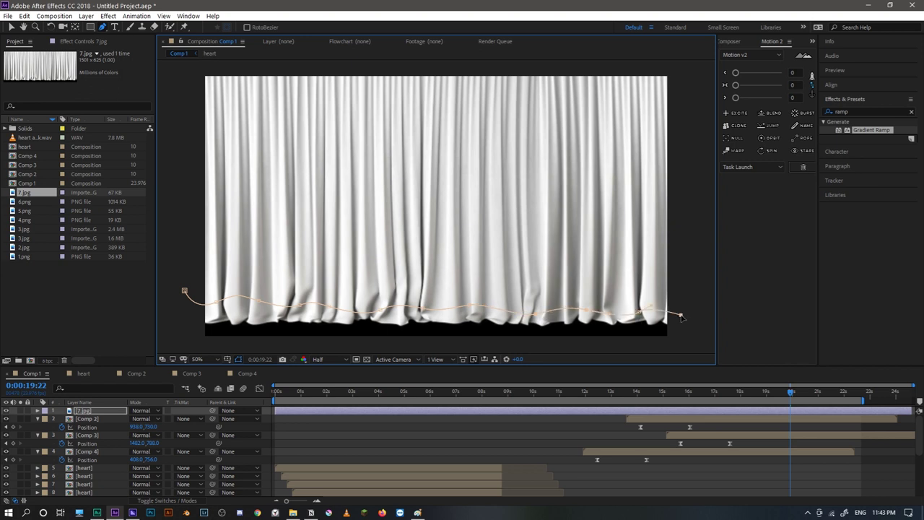
pyautogui.press(',')
pyautogui.click(630, 111)
pyautogui.click(233, 72)
pyautogui.click(264, 172)
pyautogui.click(311, 251)
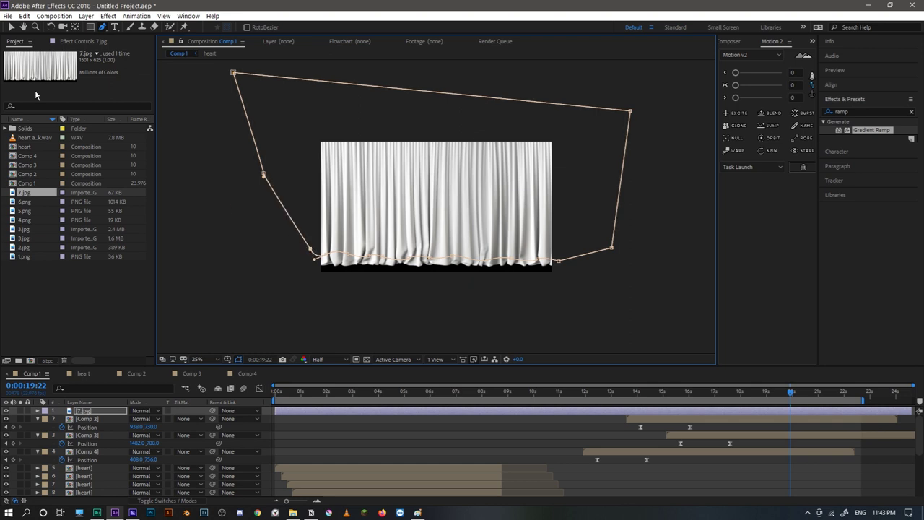
pyautogui.click(11, 29)
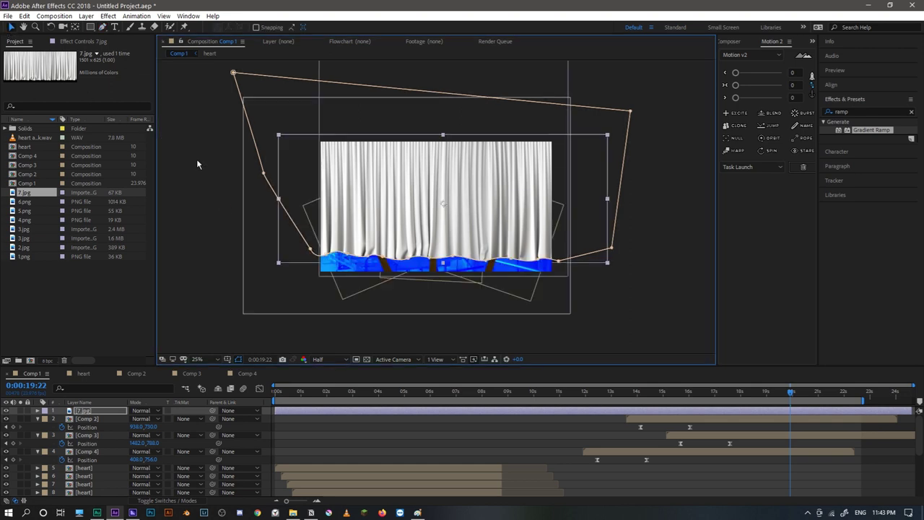
# - Scale the curtain layer 7.jpg to 204.1% and reposition it so the cloth covers the whole frame
pyautogui.press('.')
pyautogui.scroll(-2, 459, 237)
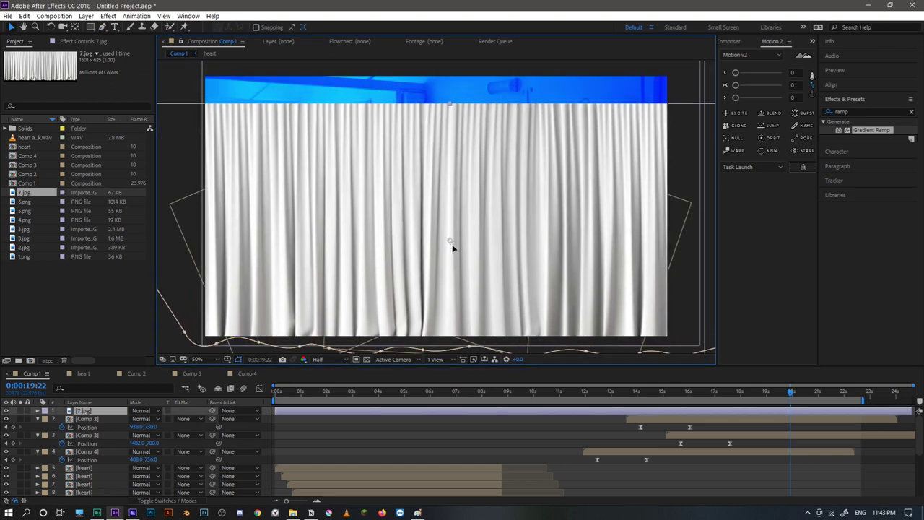
pyautogui.press(',')
pyautogui.press('s')
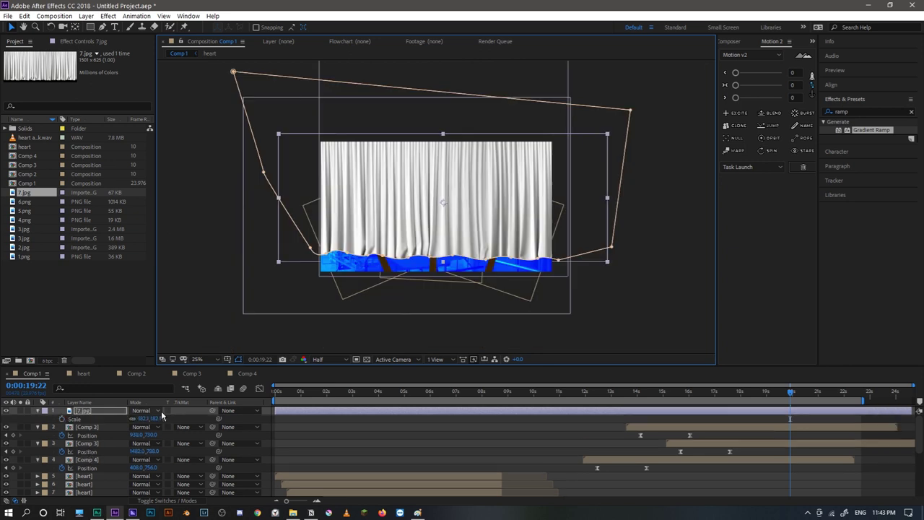
pyautogui.moveTo(148, 419); pyautogui.dragTo(455, 237)
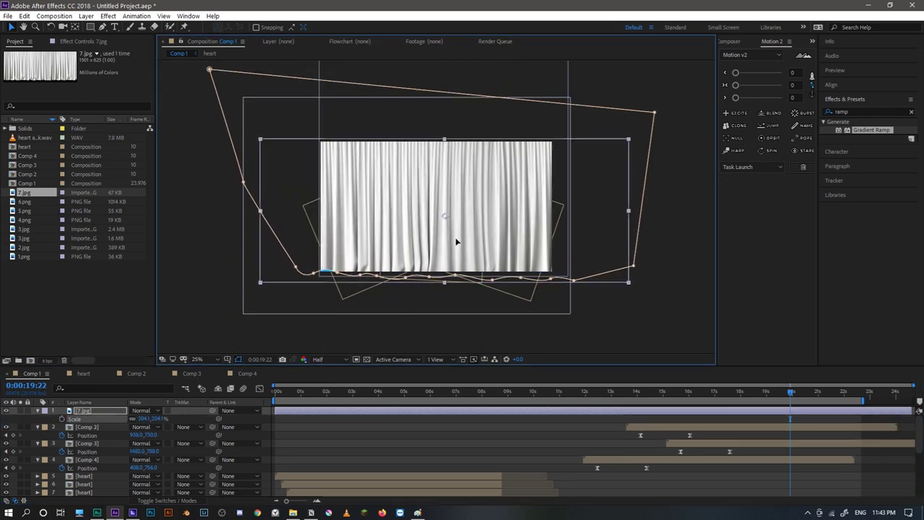
pyautogui.click(671, 258)
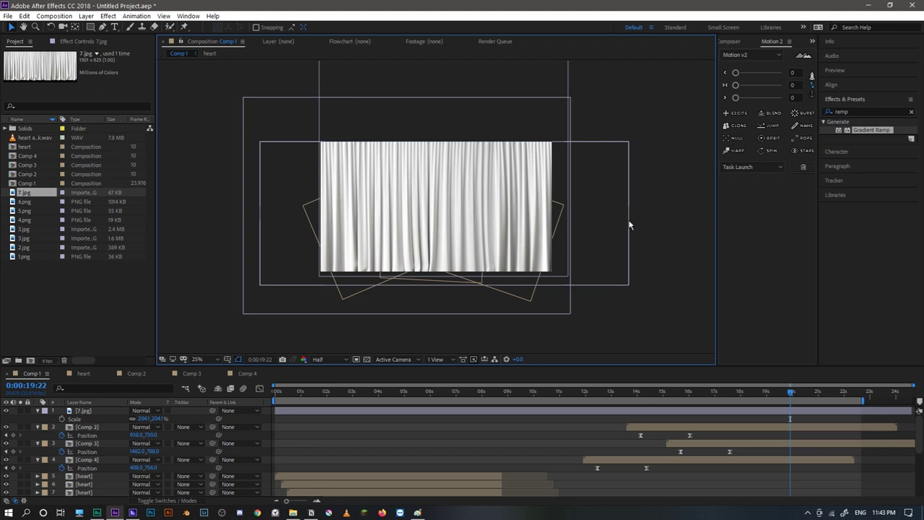
# - Trim the curtain layer 7.jpg so it starts at 0:00:19:01
pyautogui.click(789, 414)
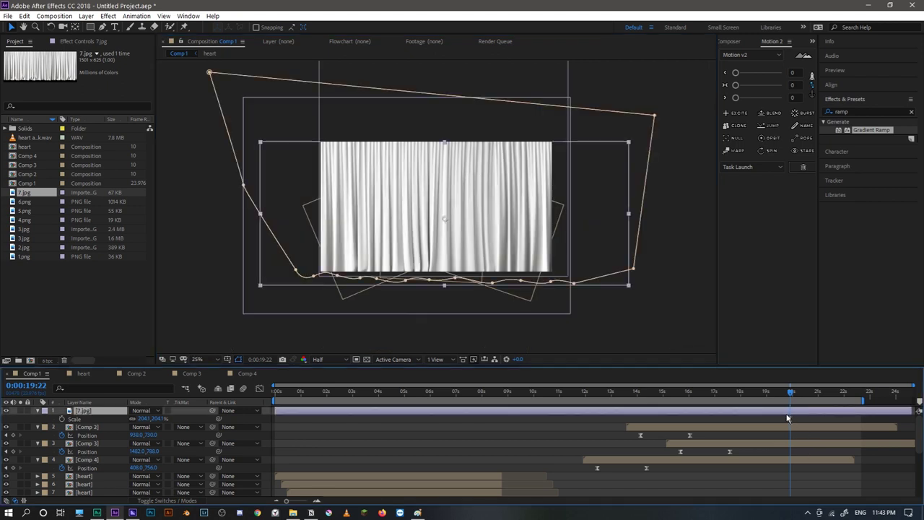
pyautogui.hotkey('alt', '[')
pyautogui.press('space')
pyautogui.press('space')
pyautogui.hotkey('ctrl', 'z')
pyautogui.moveTo(791, 395); pyautogui.dragTo(773, 419)
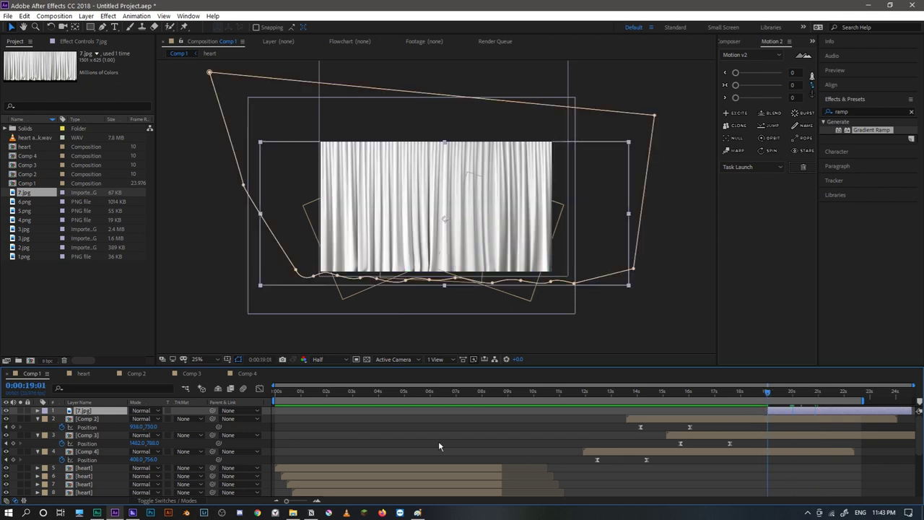
# - Keyframe the curtain's position from 1028, -569.5 above the frame at 0:00:19:01 to 1028, 638.5 at about 20 seconds
pyautogui.press('p')
pyautogui.hotkey('alt', 'shift', 'p')
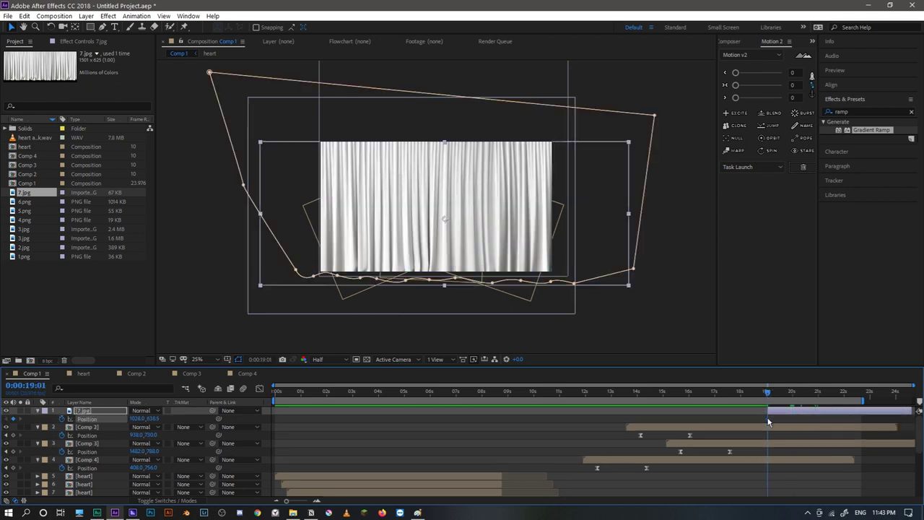
pyautogui.click(794, 397)
pyautogui.press('j')
pyautogui.moveTo(494, 231); pyautogui.dragTo(444, 76)
# - Preview the curtain drop, apply easy ease to both of its position keyframes, and play it again
pyautogui.press('space')
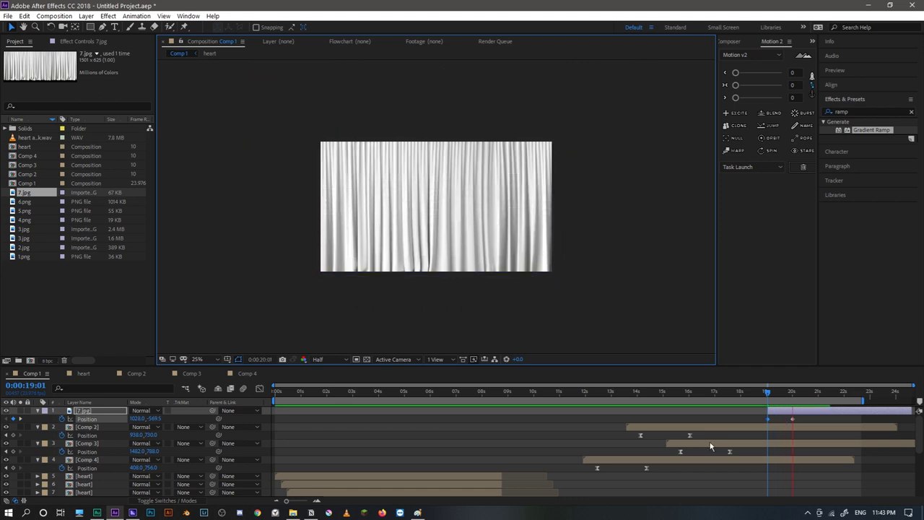
pyautogui.press('h')
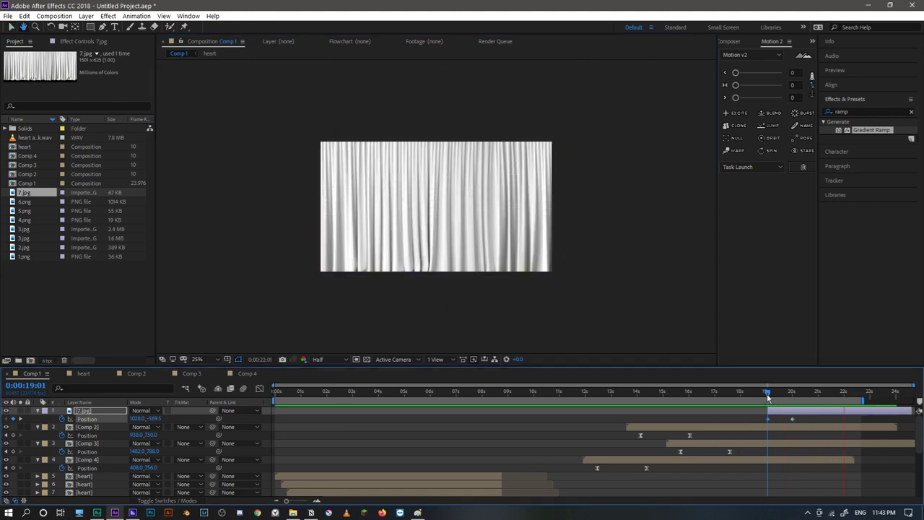
pyautogui.press('space')
pyautogui.press('v')
pyautogui.click(751, 420)
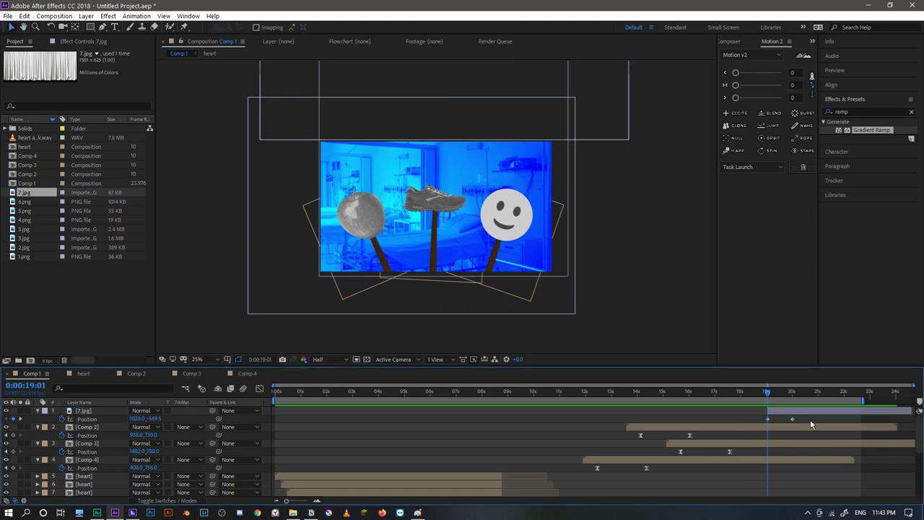
pyautogui.click(739, 413)
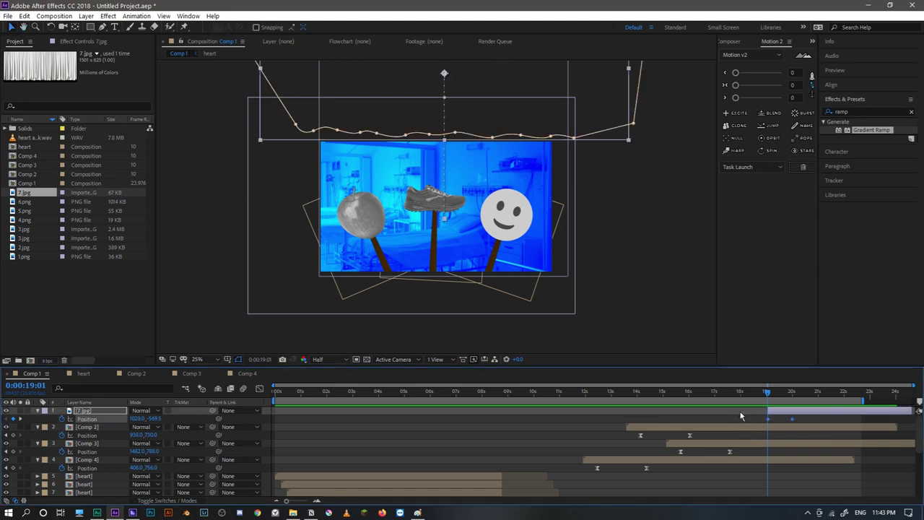
pyautogui.press('space')
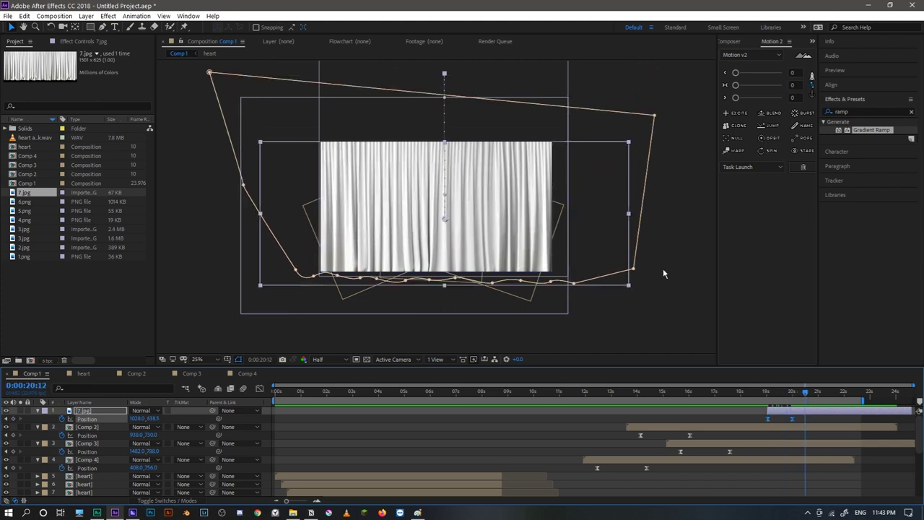
# - Add a paragraph text layer reading "HAKEEM HOSPITAL" in a box across the middle of the curtain
pyautogui.click(383, 112)
pyautogui.click(114, 27)
pyautogui.moveTo(410, 194); pyautogui.dragTo(494, 222)
pyautogui.write('HAK')
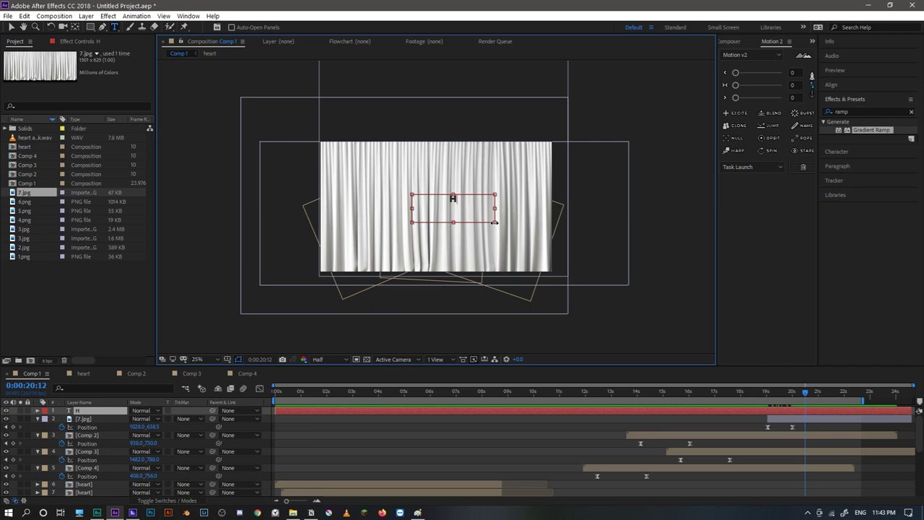
pyautogui.write('EEM HOSPITAL 2')
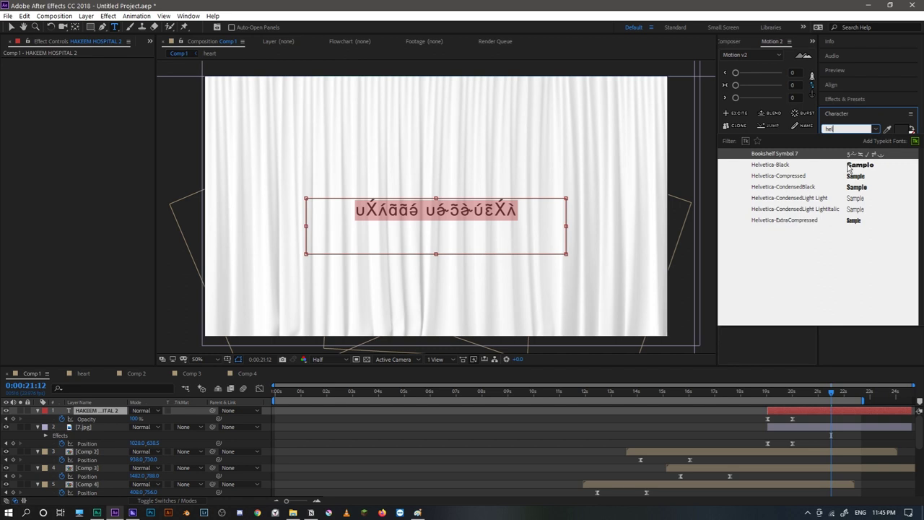
# - Set the title text's font to Helvetica-Black and leave text editing with the title layer selected
pyautogui.click(849, 165)
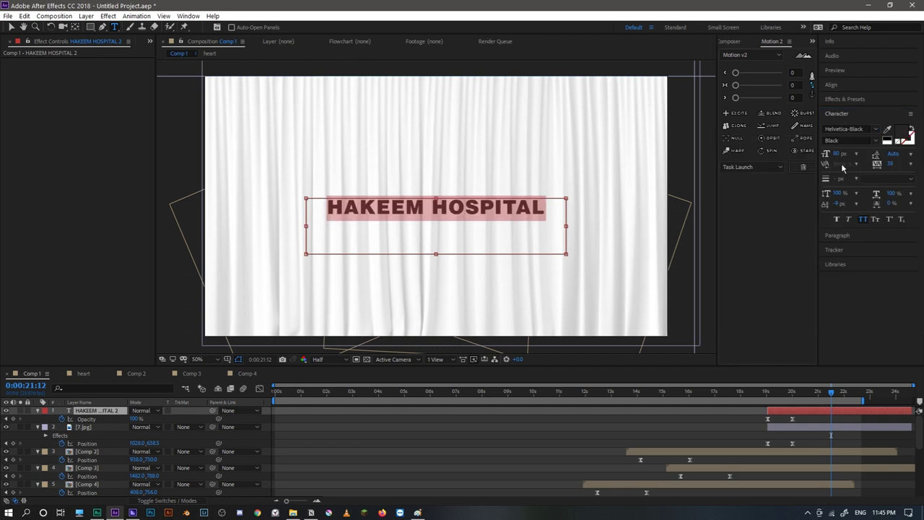
pyautogui.click(12, 27)
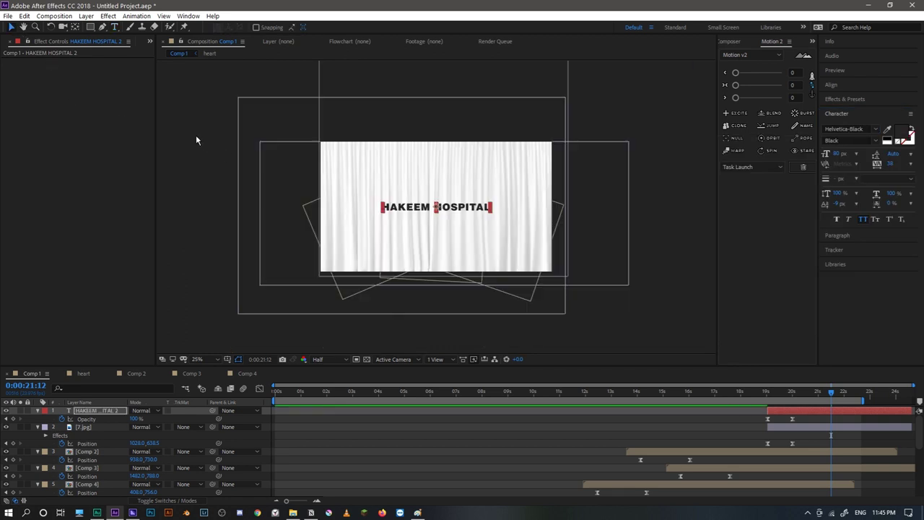
pyautogui.click(440, 211)
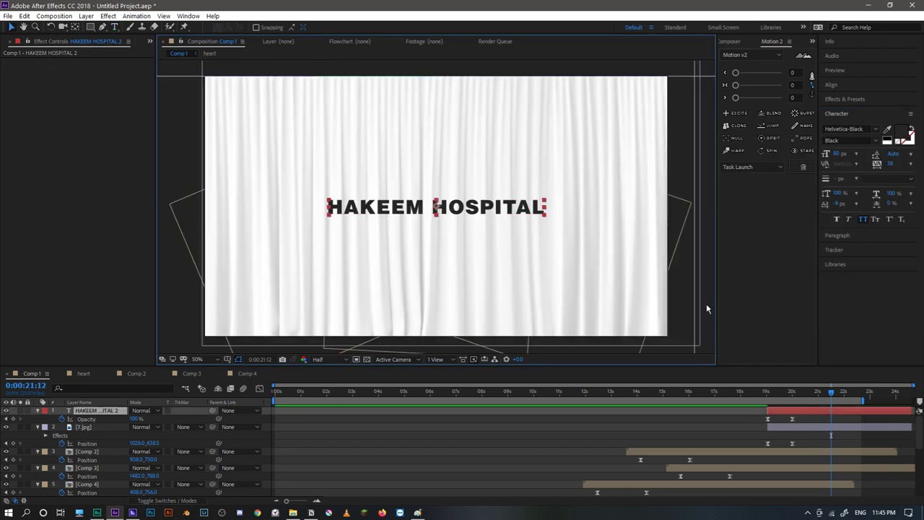
# - Scrub back through the finished composition to review the scenes and return the playhead to 0:00:00:00
pyautogui.moveTo(778, 399); pyautogui.dragTo(224, 407)
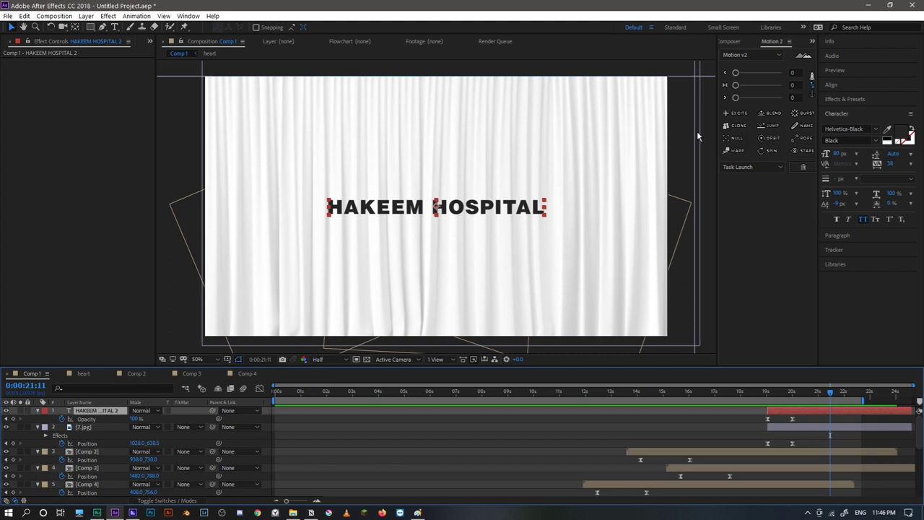
pyautogui.moveTo(404, 395)
pyautogui.mouseDown()
pyautogui.moveTo(276, 396)
pyautogui.moveTo(341, 410)
pyautogui.moveTo(391, 396)
pyautogui.mouseUp()
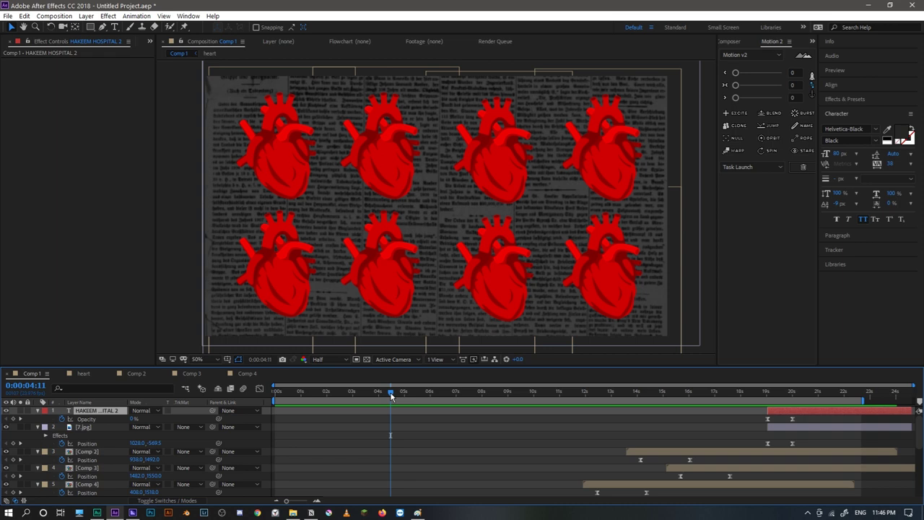
pyautogui.moveTo(391, 396); pyautogui.dragTo(274, 394)
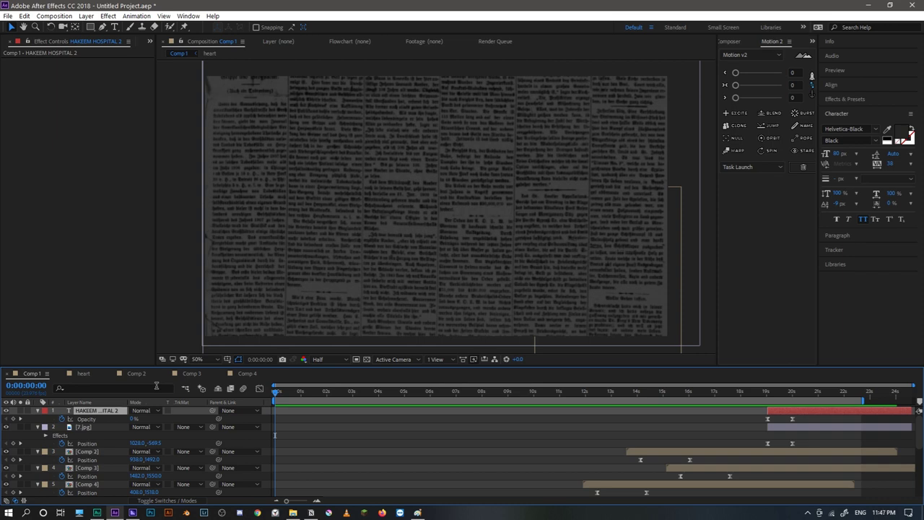
pyautogui.moveTo(296, 394); pyautogui.dragTo(226, 436)
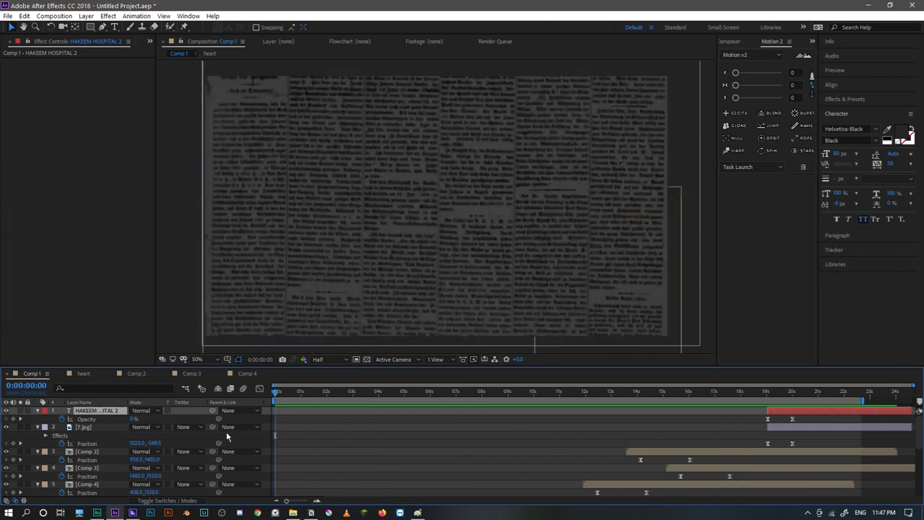